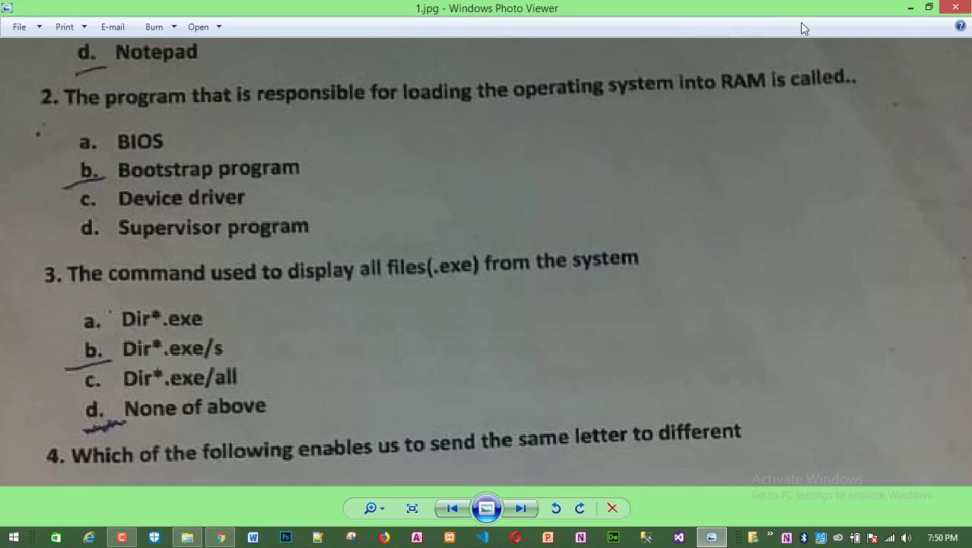
- Minimize the photo viewer and the NVQ ICTT Theory folder window, and marquee-select the desktop icons
left_click(909, 8)
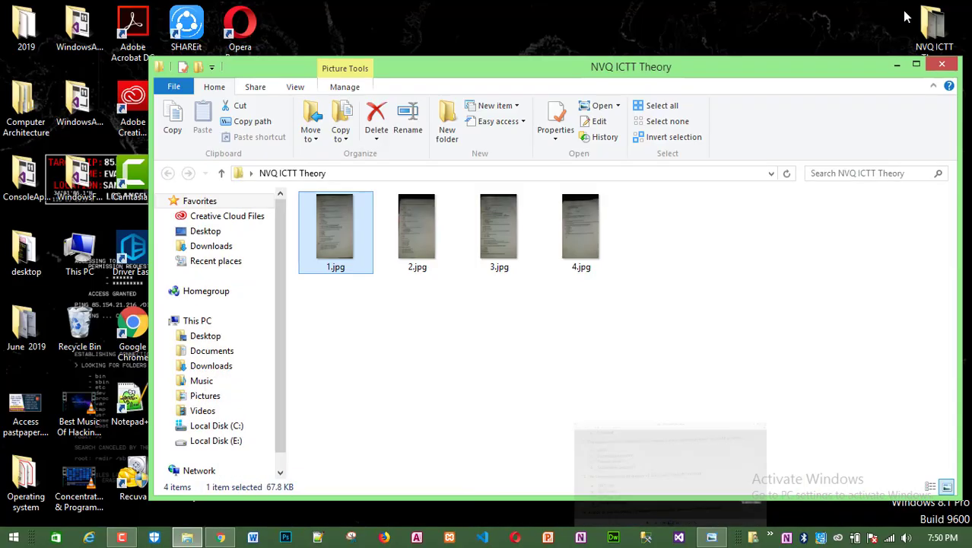
left_click(894, 67)
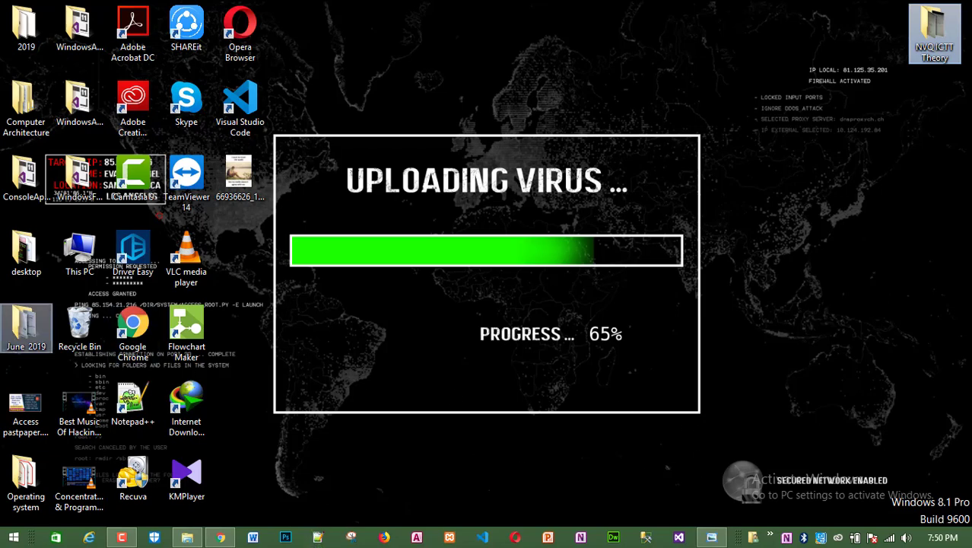
left_click_drag(407, 40, 4, 526)
left_click(252, 459)
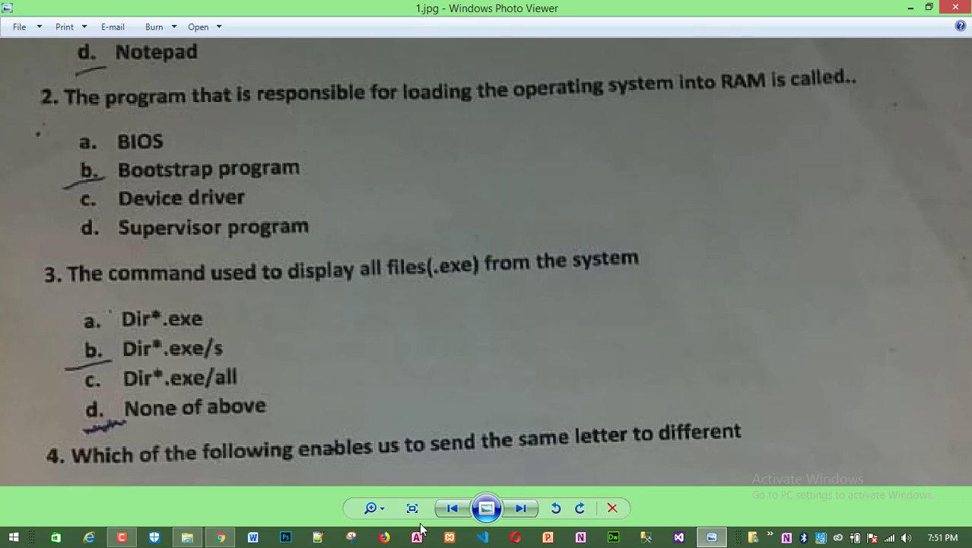
- Open a Command Prompt with cmd and move its window clear of the answer options of question 3
key("super+r")
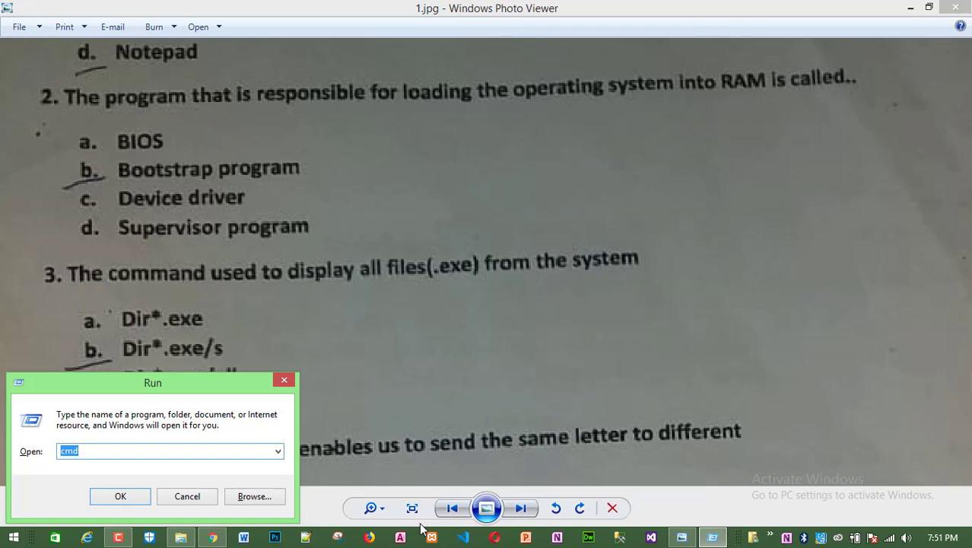
key("Return")
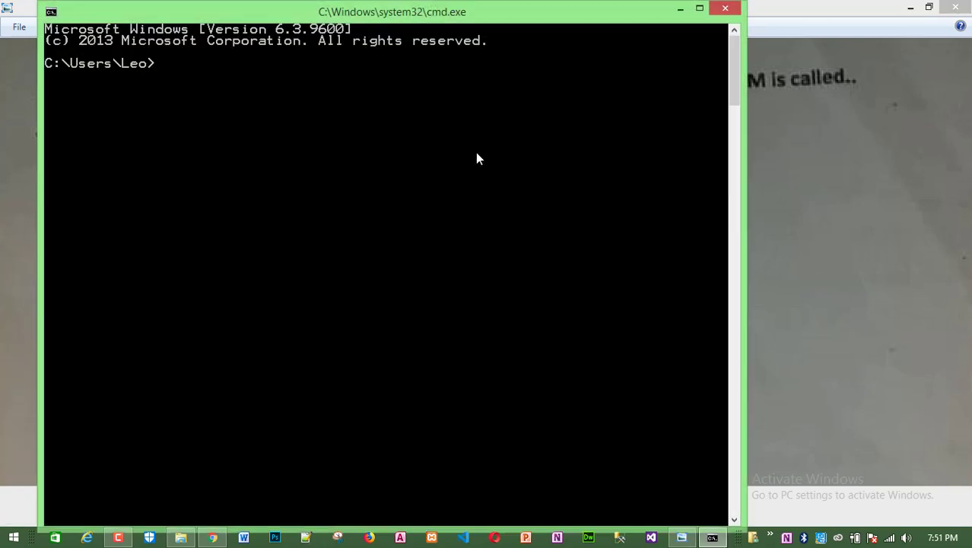
left_click_drag(523, 15, 739, 21)
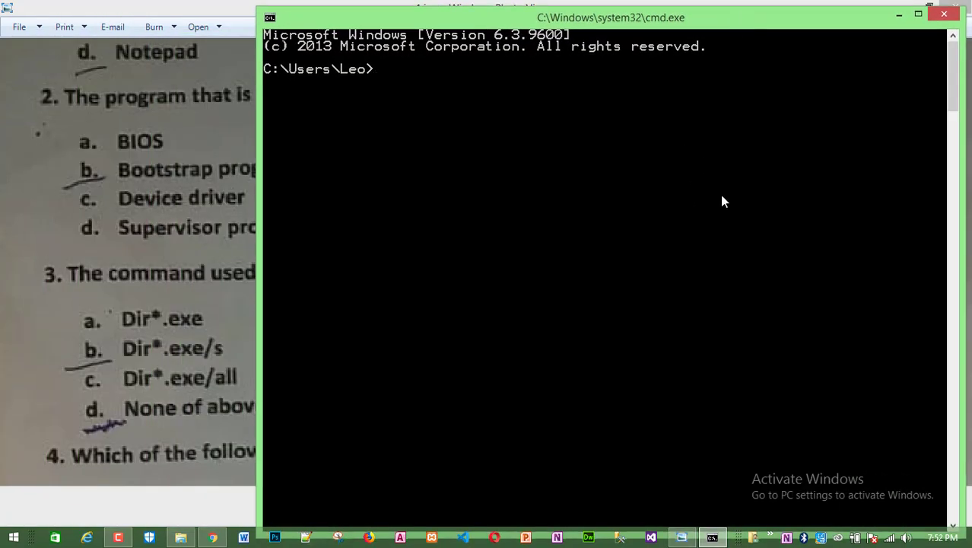
- Switch to File Explorer, open the Downloads folder under This PC and maximize the window
left_click(180, 537)
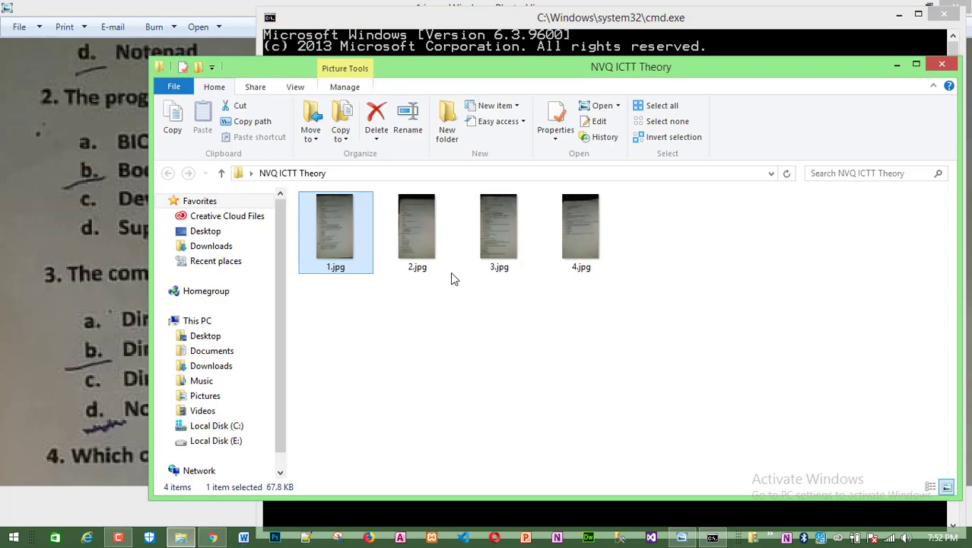
left_click(210, 321)
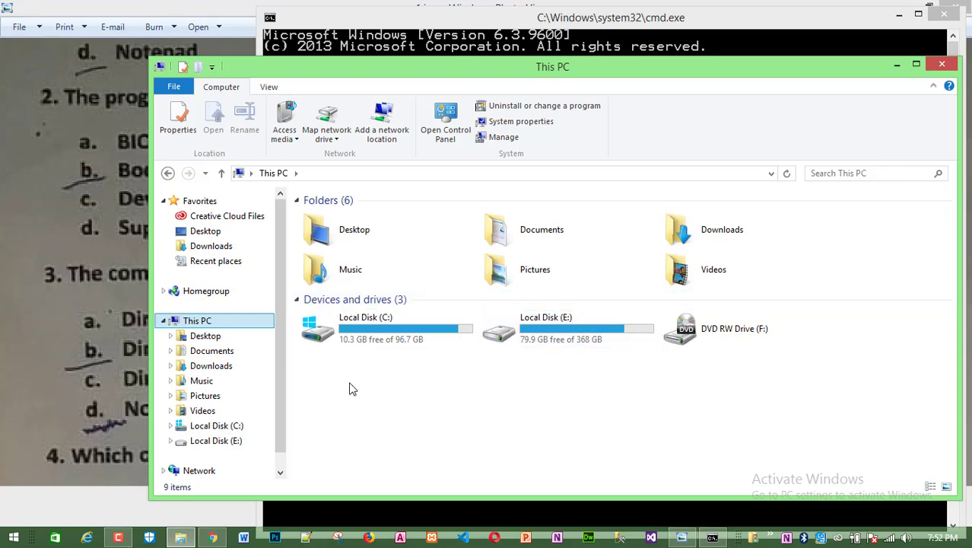
left_click(235, 367)
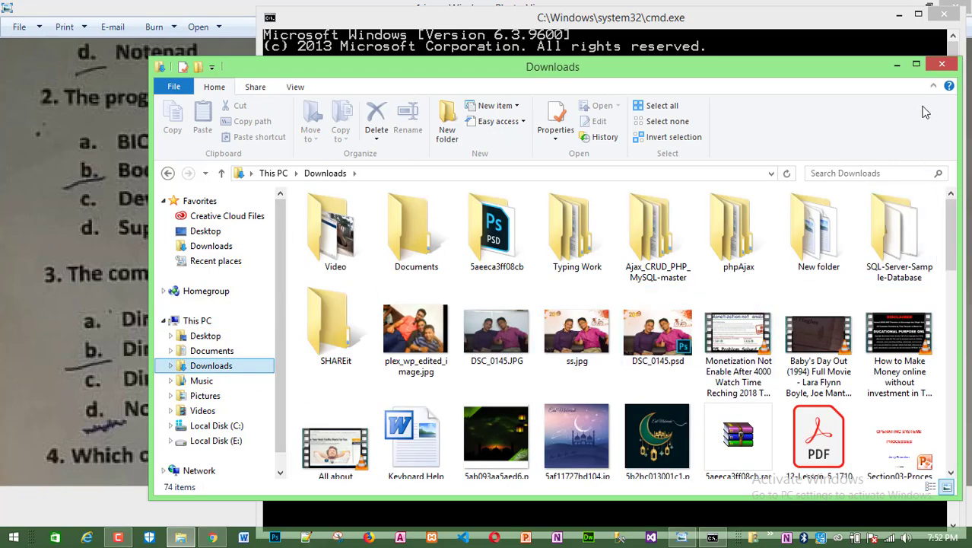
left_click(917, 70)
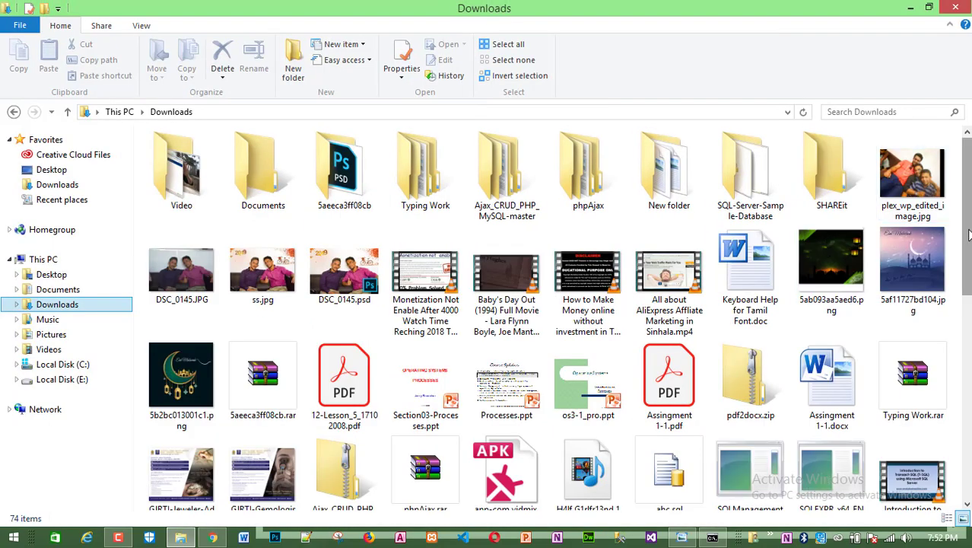
- Examine the kinds of files in the Downloads folder, selecting SHAREit-KCWEB.exe and the VidMix APK file
scroll(947, 401, "down", 5)
scroll(944, 426, "down", 2)
scroll(920, 388, "up", 3)
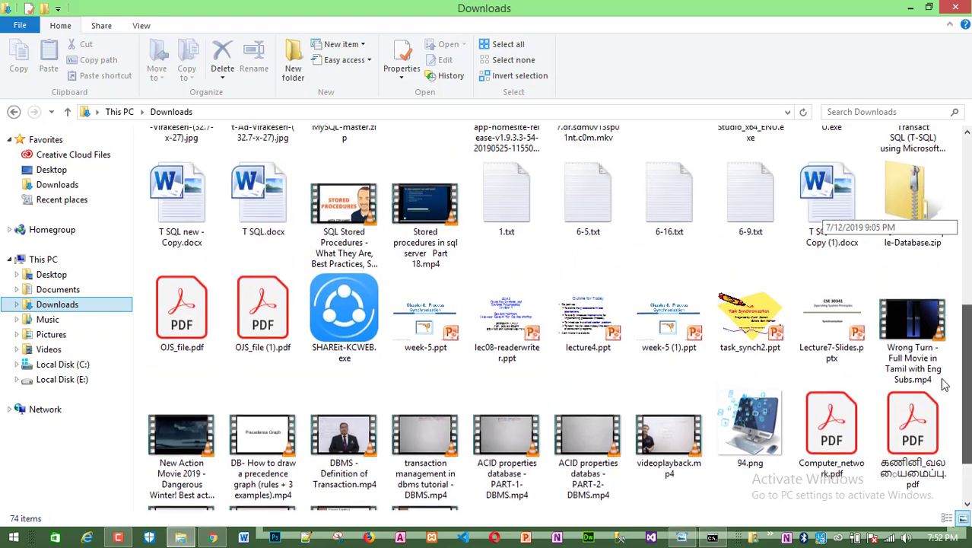
left_click(344, 343)
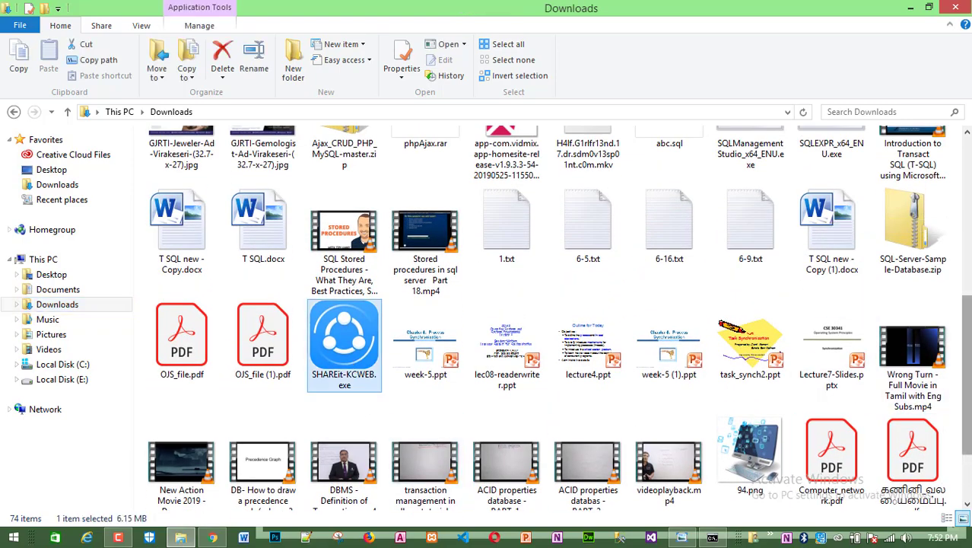
scroll(829, 334, "up", 1)
scroll(829, 335, "up", 1)
scroll(821, 327, "up", 4)
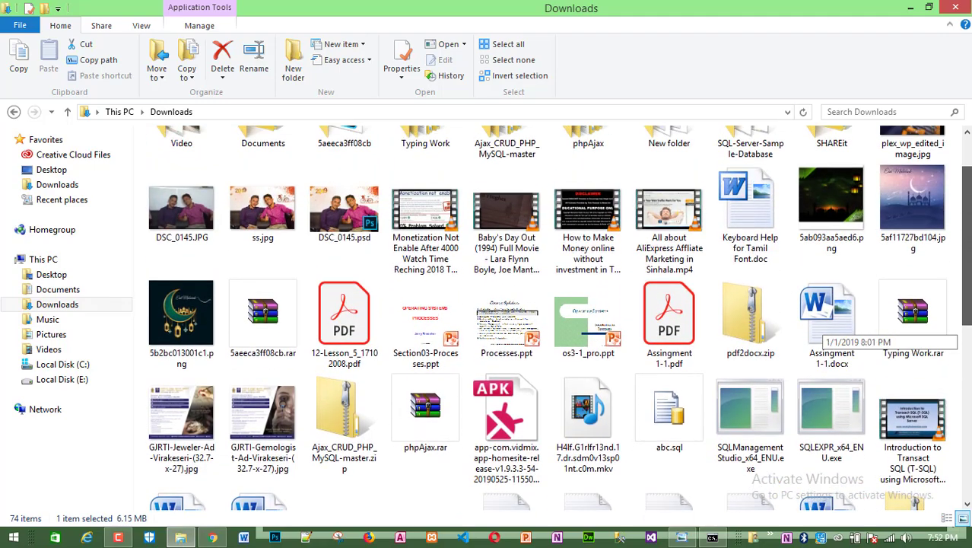
scroll(875, 319, "down", 1)
left_click(507, 392)
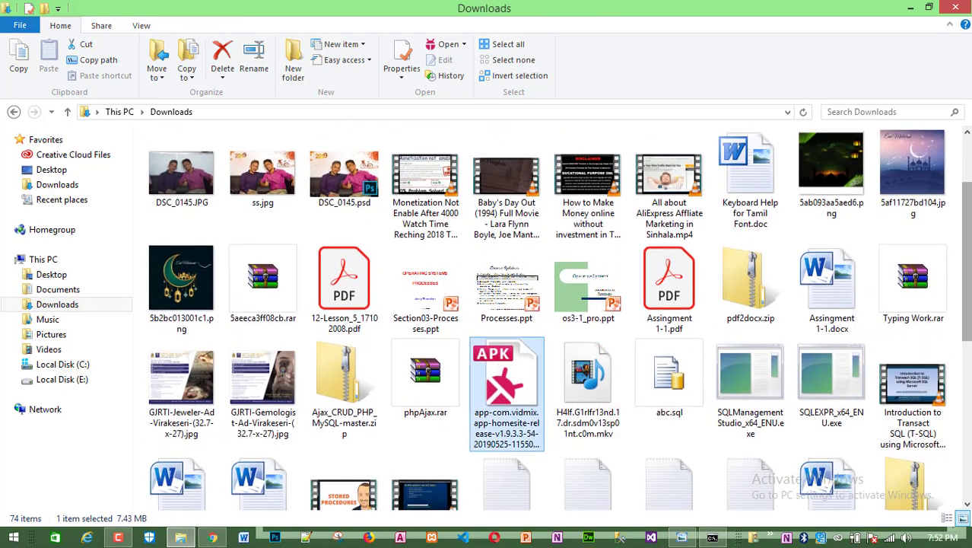
- View the properties of SHAREit-KCWEB.exe, highlight the .exe extension in its file type, and close the dialog
left_click_drag(969, 263, 970, 335)
right_click(330, 418)
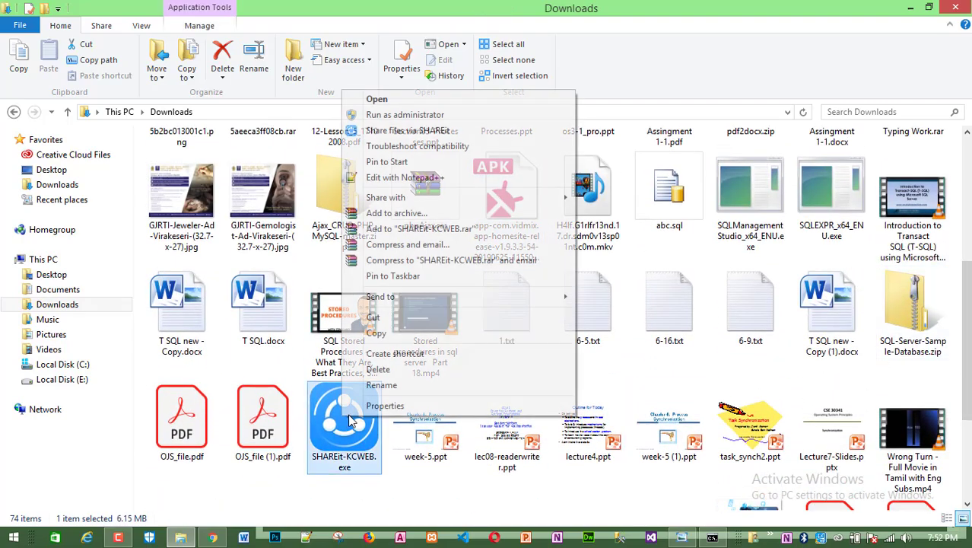
left_click(386, 407)
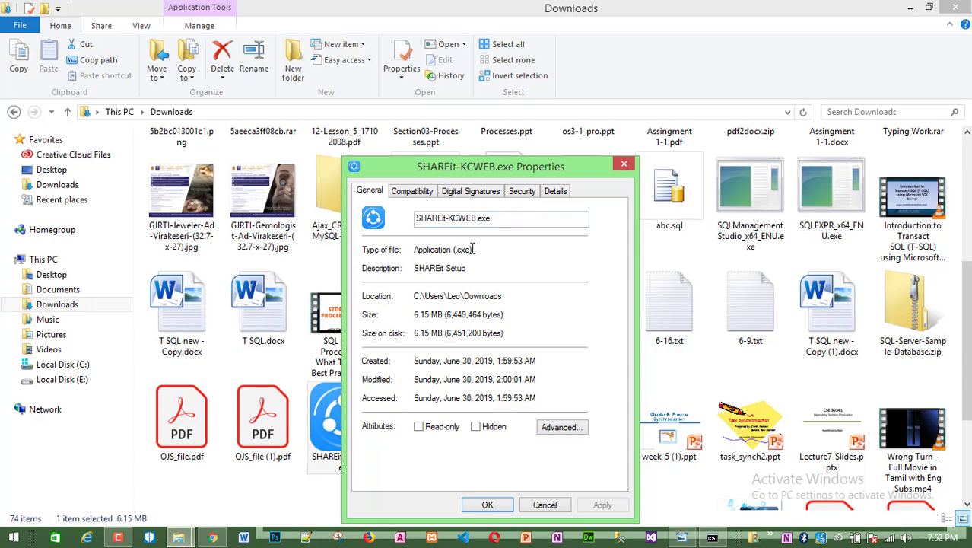
left_click_drag(472, 248, 455, 248)
left_click(482, 250)
left_click_drag(471, 249, 455, 248)
left_click(500, 247)
left_click(624, 164)
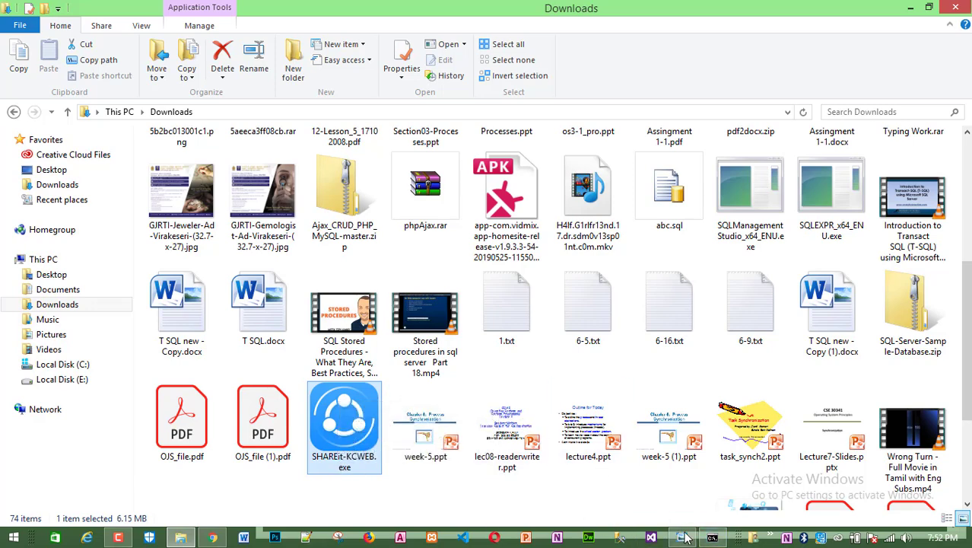
- Compare the Command Prompt and Downloads windows with question 3 on the 1.jpg exam page
left_click(689, 479)
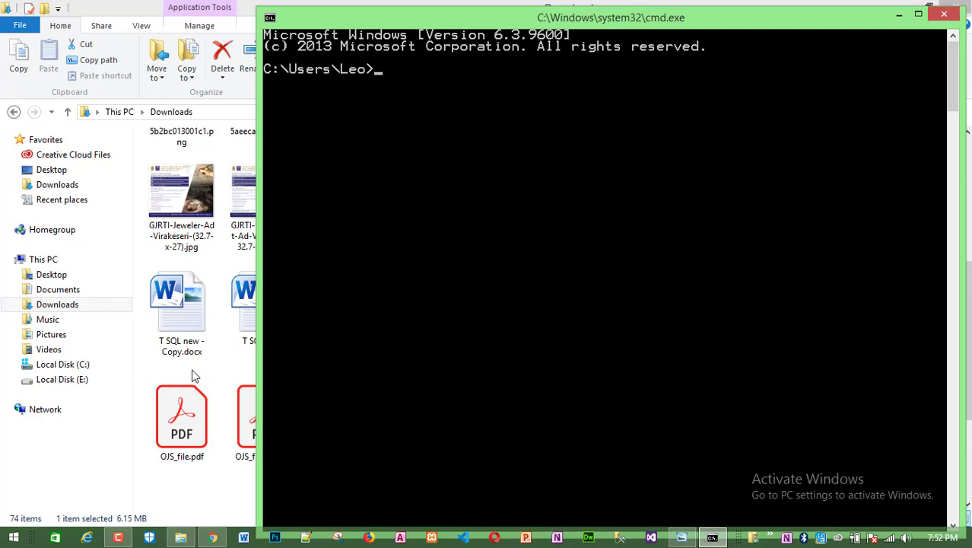
left_click(181, 308)
left_click(682, 539)
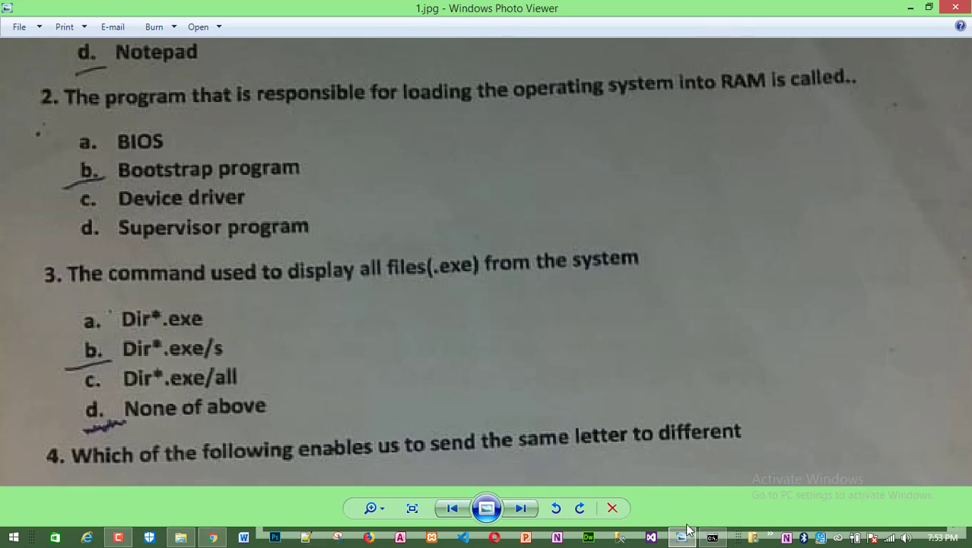
left_click(712, 537)
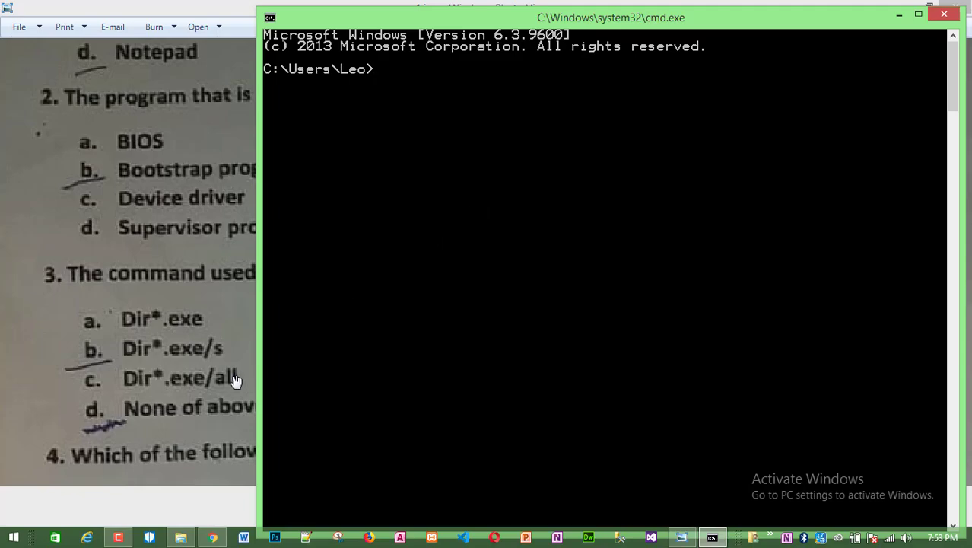
- In File Explorer, reach the Downloads folder through Local Disk (C:), Users and the user's profile folder, and look through its files
left_click(180, 537)
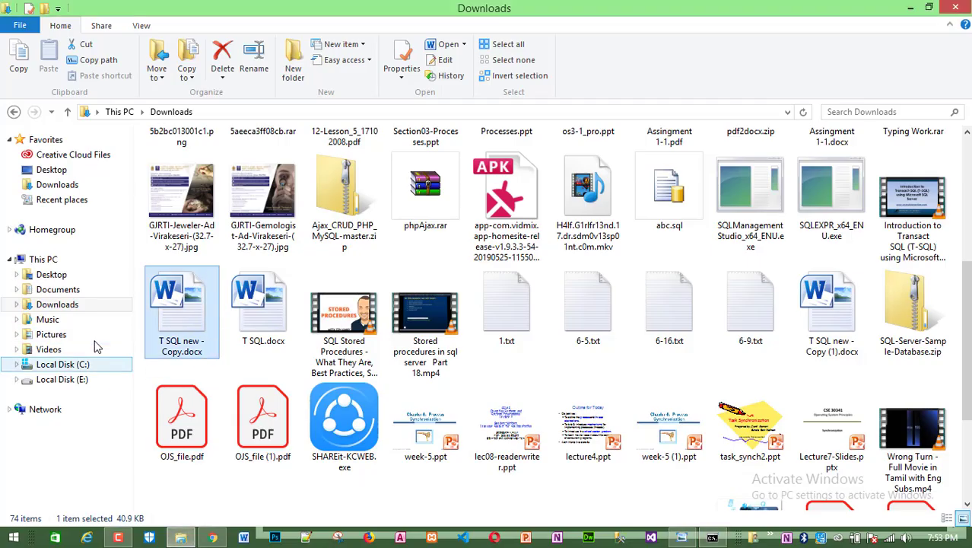
left_click(60, 304)
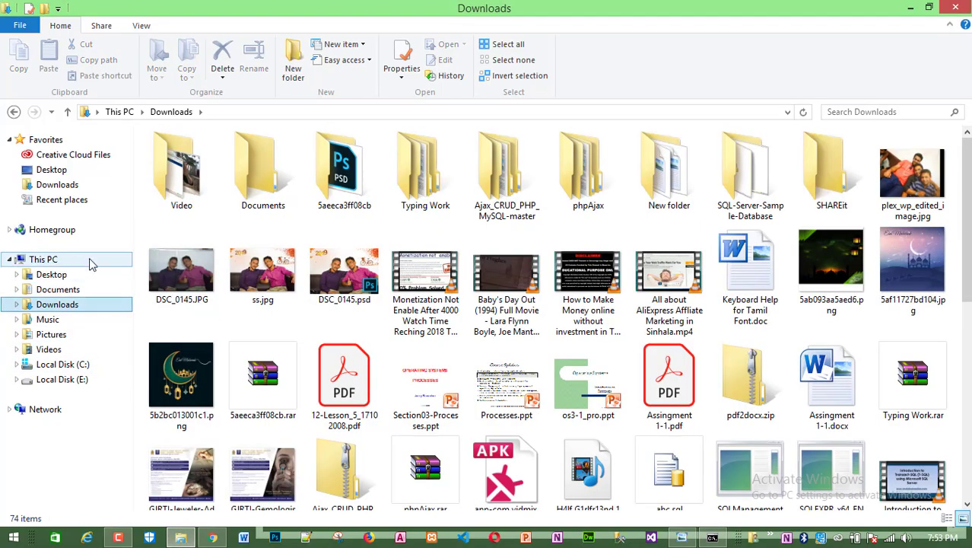
left_click(42, 260)
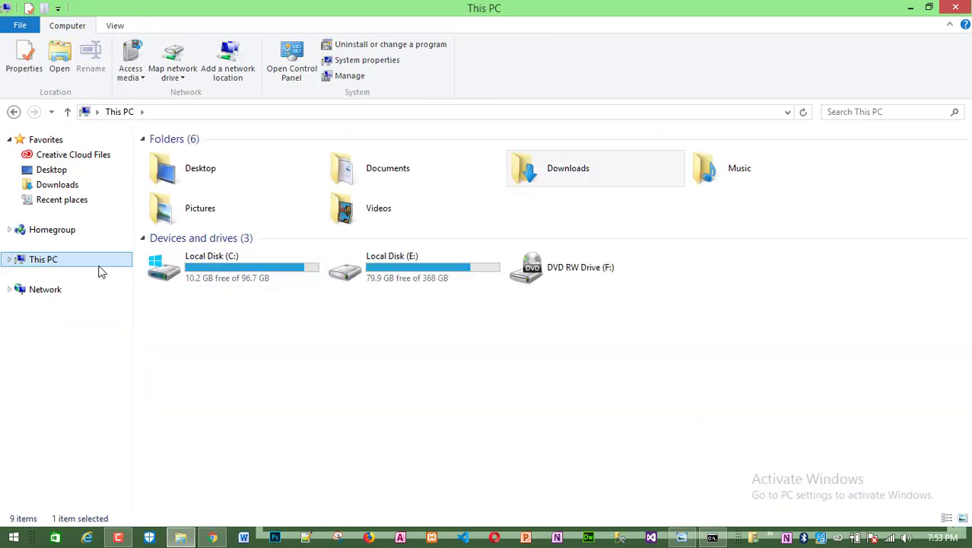
left_click(240, 261)
double_click(239, 261)
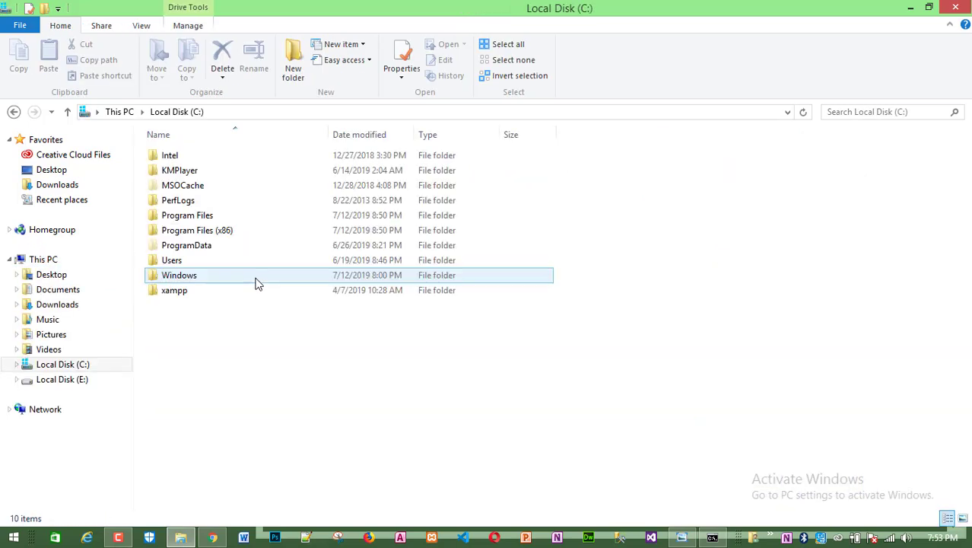
double_click(181, 260)
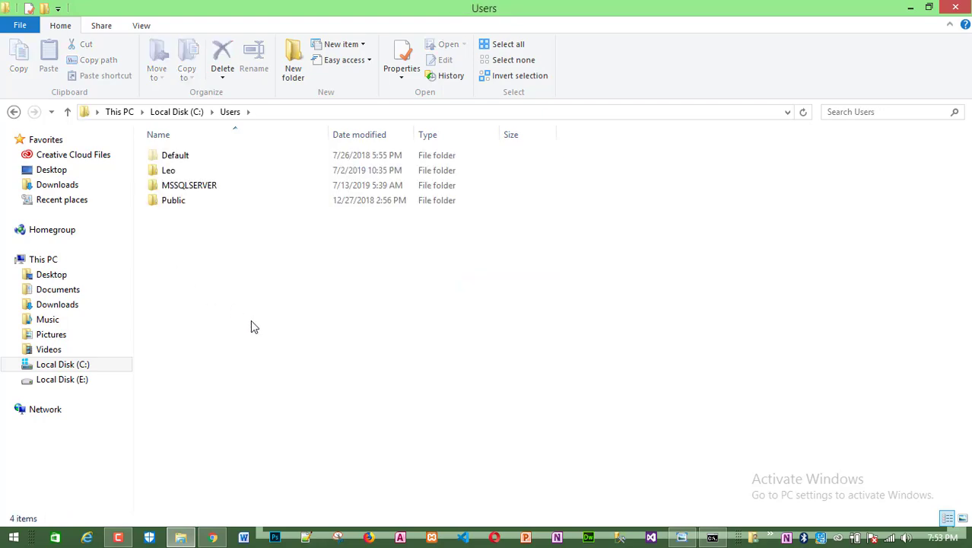
double_click(166, 171)
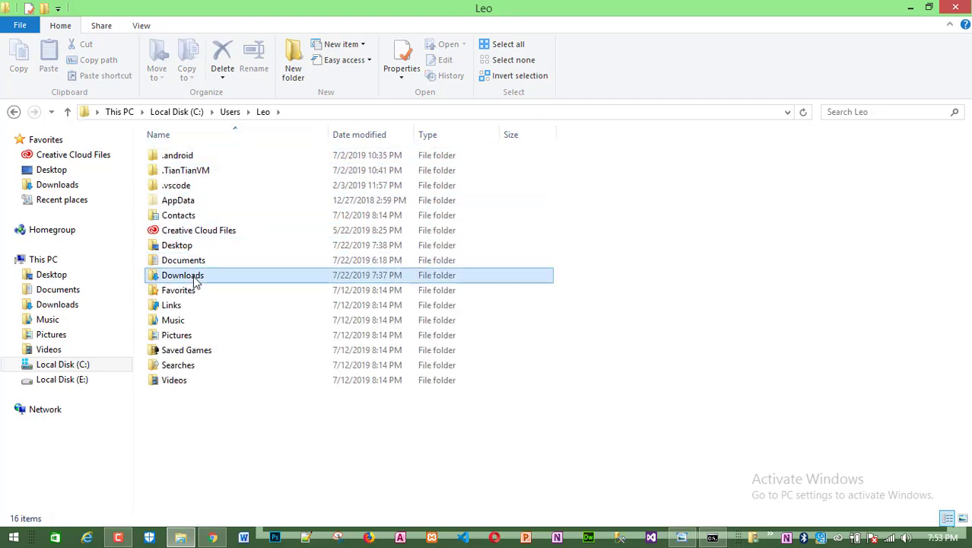
double_click(217, 276)
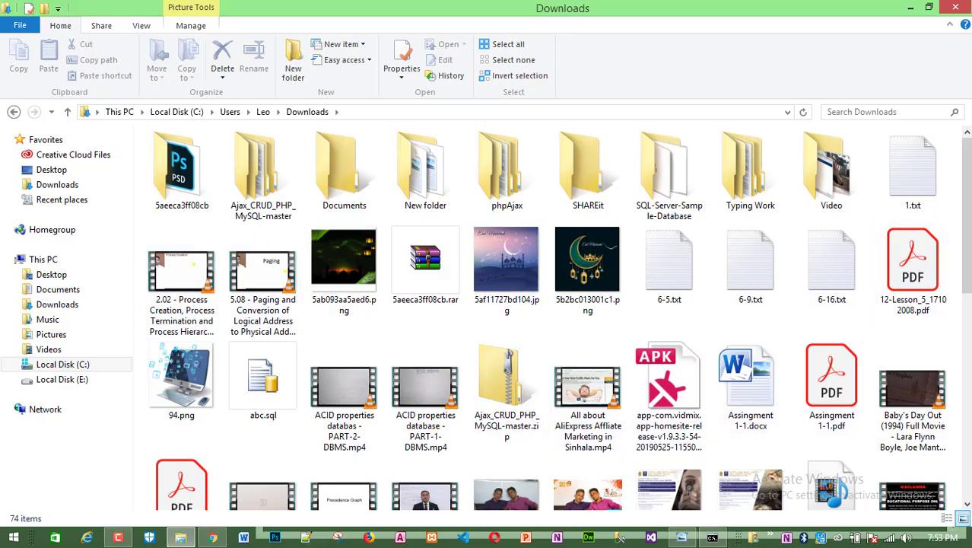
scroll(966, 219, "down", 8)
scroll(966, 219, "up", 8)
scroll(559, 318, "down", 5)
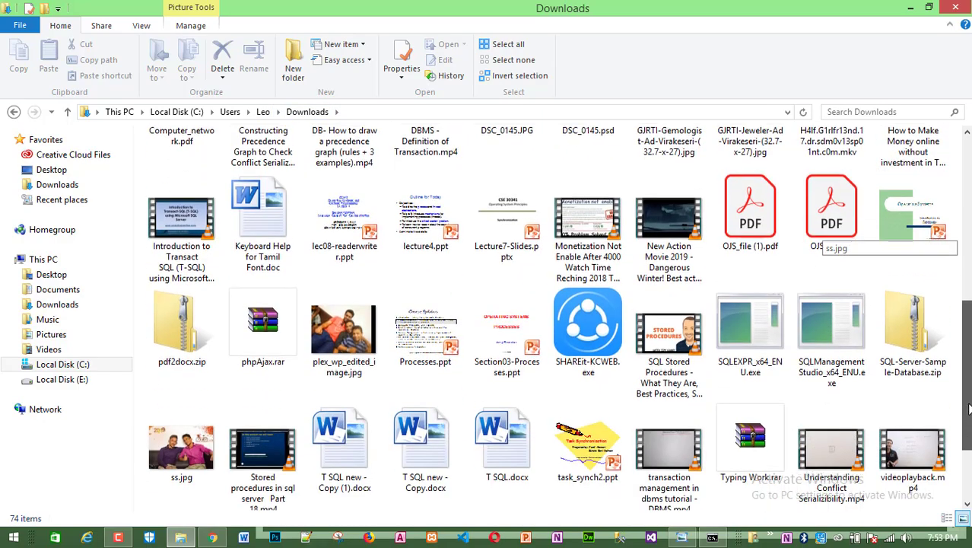
scroll(559, 318, "up", 5)
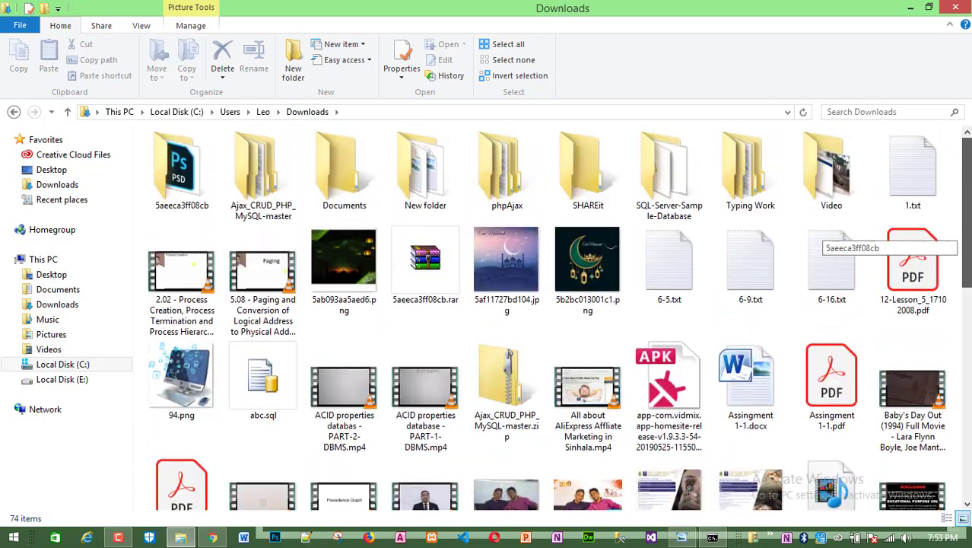
- In the Command Prompt, switch to drive c: and go to its root directory with cd\
left_click(712, 537)
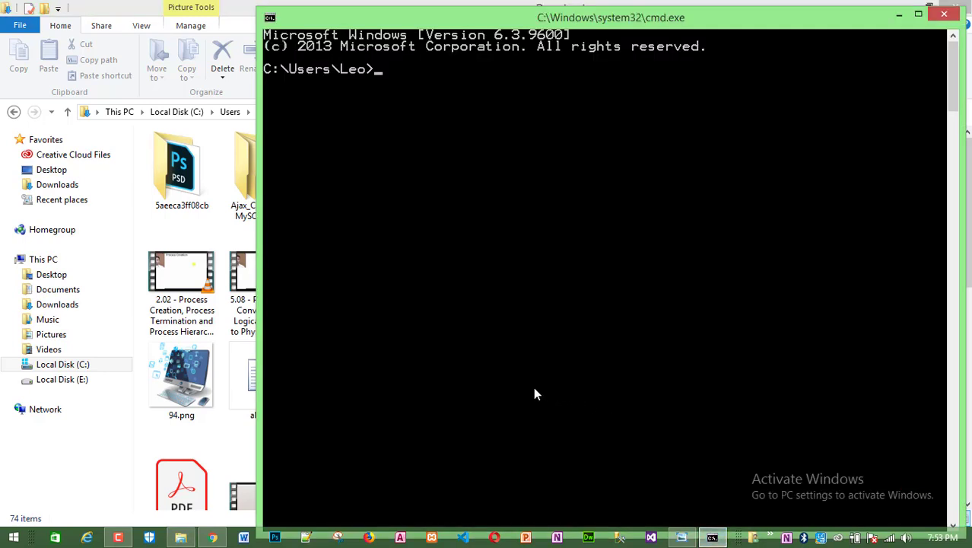
type("c:")
key("Return")
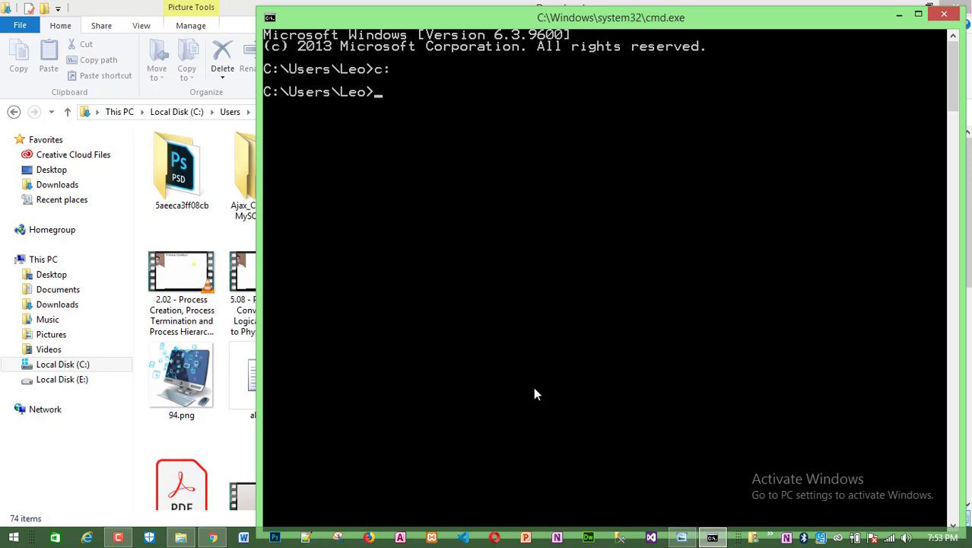
key("Return")
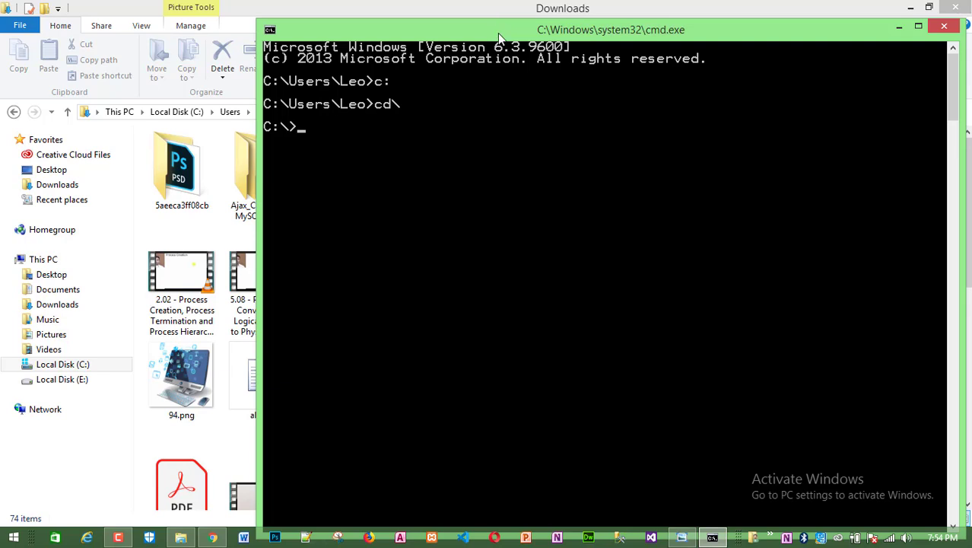
- Move the Command Prompt below the Explorer address path and use cd to enter users and the user's profile folder
left_click_drag(500, 25, 523, 147)
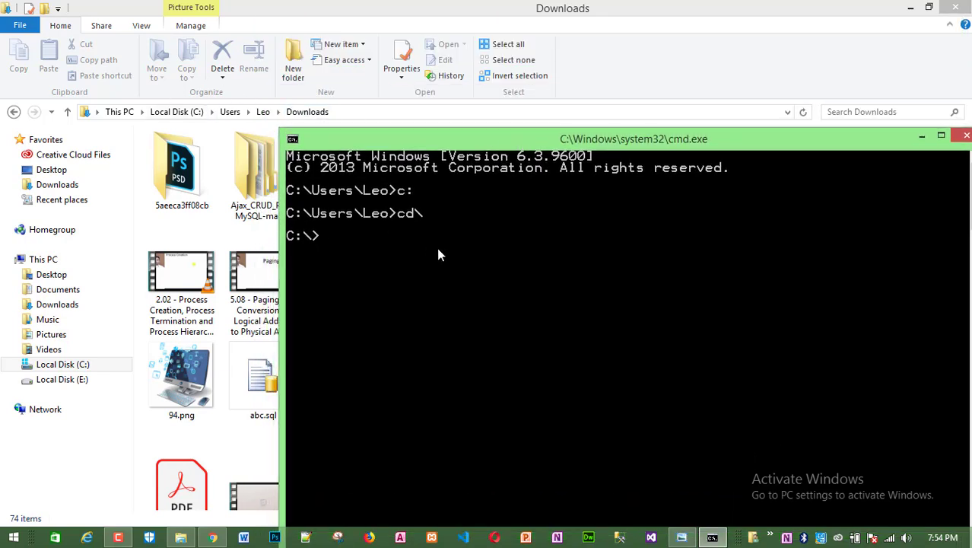
type("cd users")
key("Return")
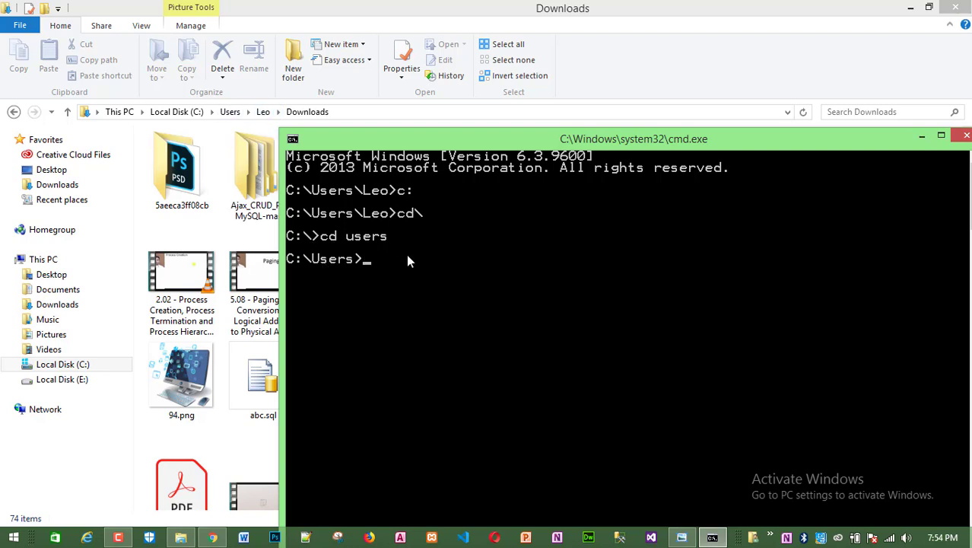
type("cd leo")
key("Return")
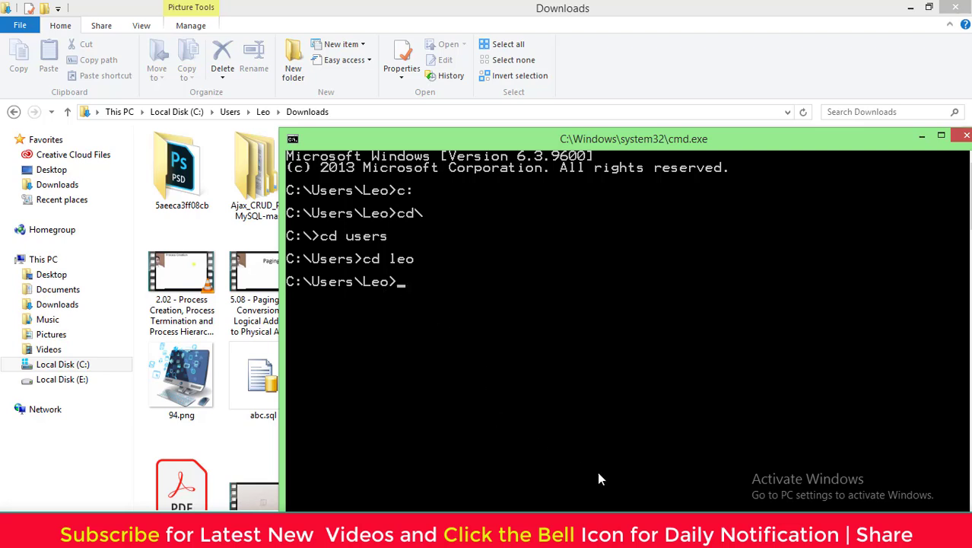
- List the contents of the user's profile folder with dir and look through the listing for the Downloads directory
mouse_move(713, 533)
type("dir")
key("Return")
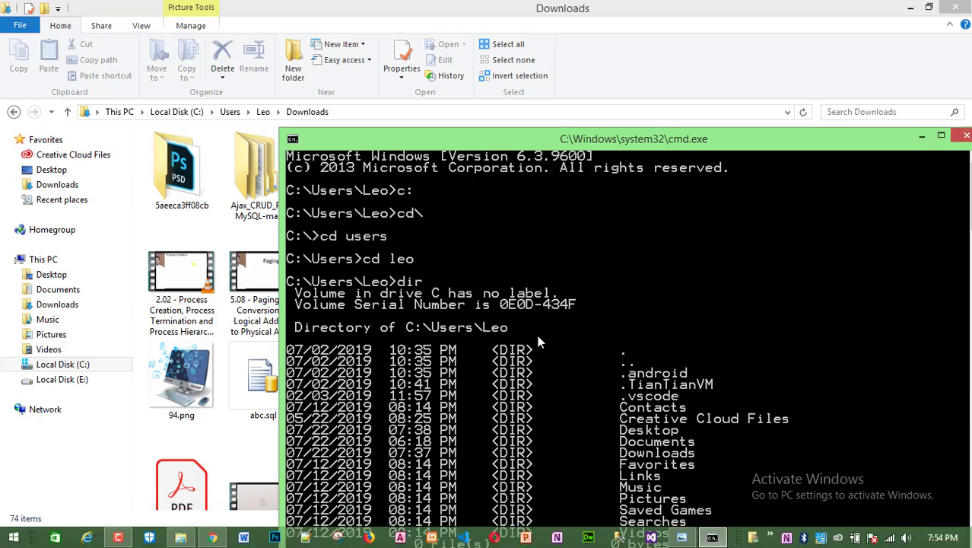
scroll(537, 342, "down", 2)
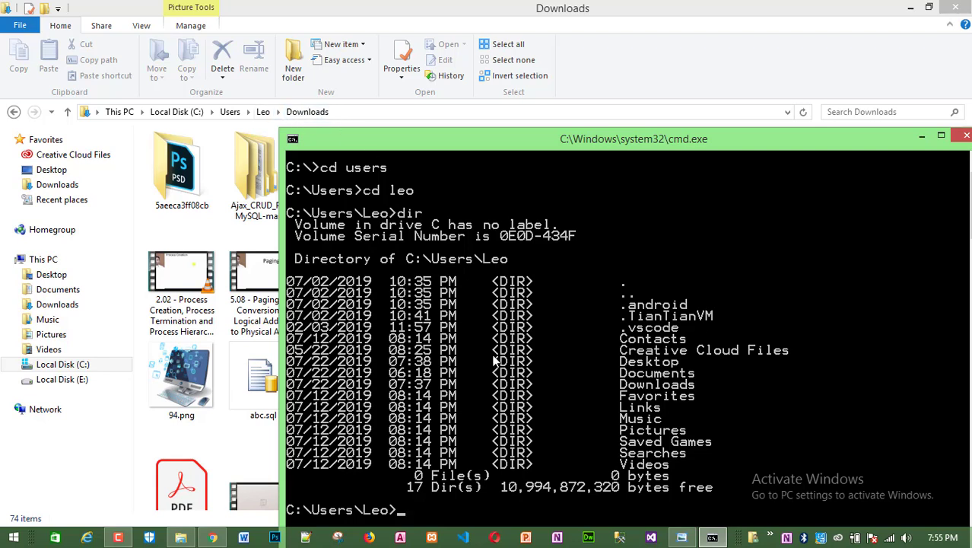
scroll(493, 363, "down", 2)
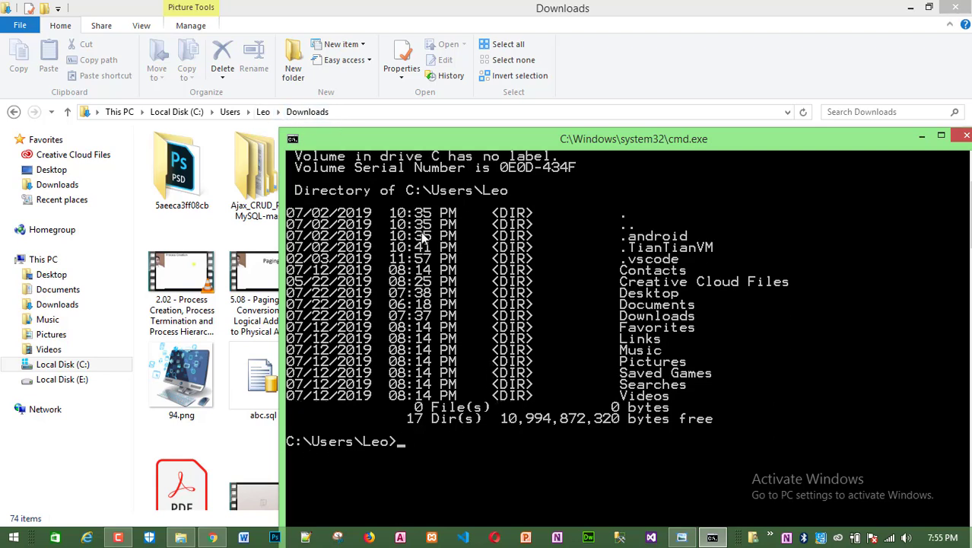
scroll(421, 232, "up", 2)
scroll(443, 411, "down", 2)
- Try to enter the folder with the command cd download
type("d downloa")
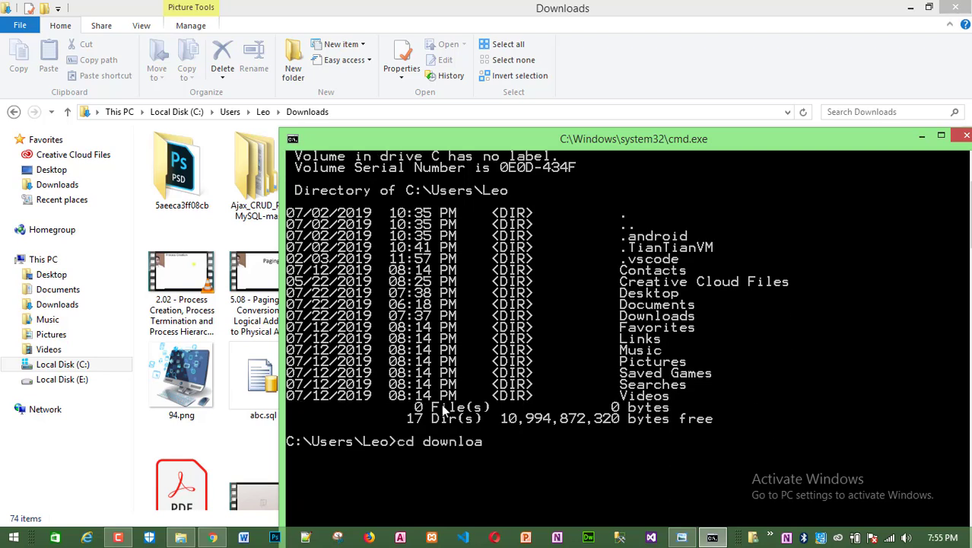
type("ds")
key("BackSpace")
key("Return")
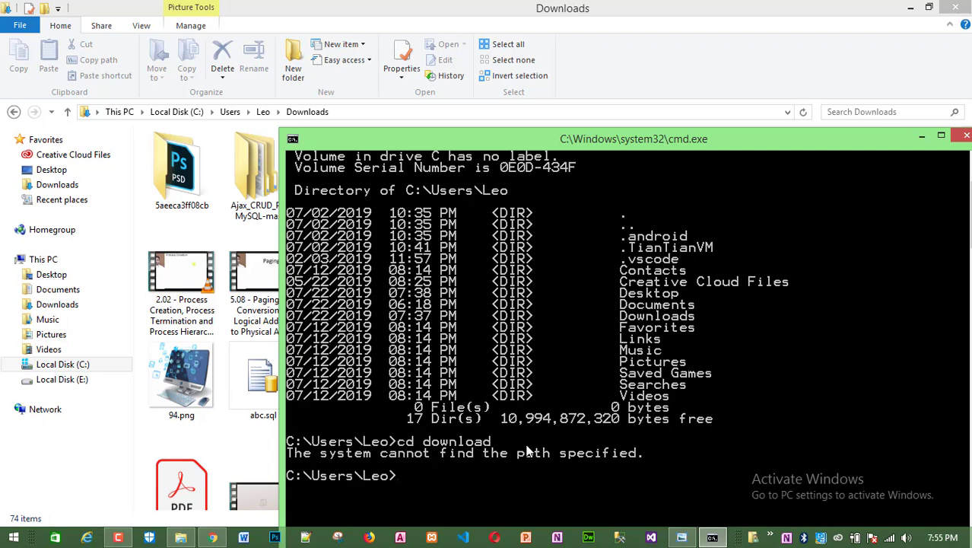
- Enter the Downloads folder with cd downloads and list its contents with dir
type("d downloads")
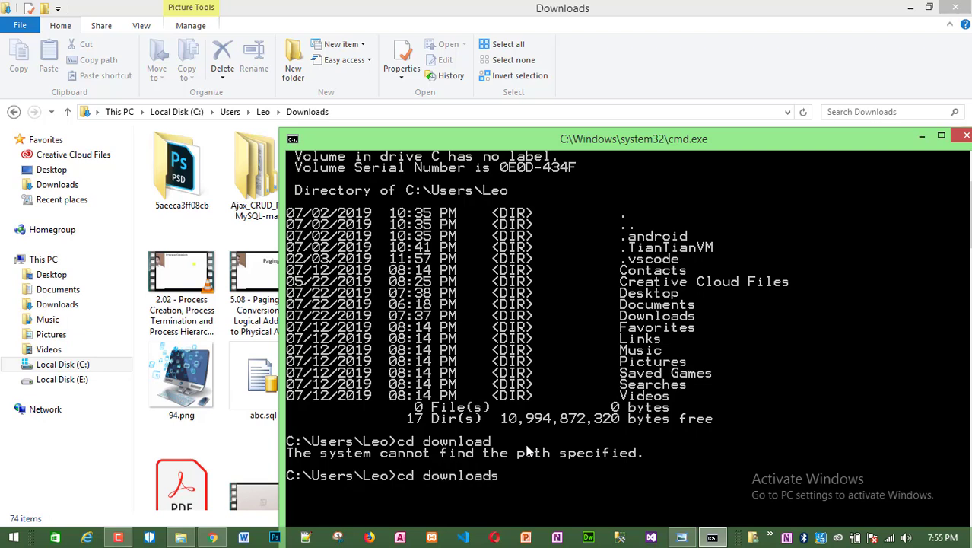
key("Return")
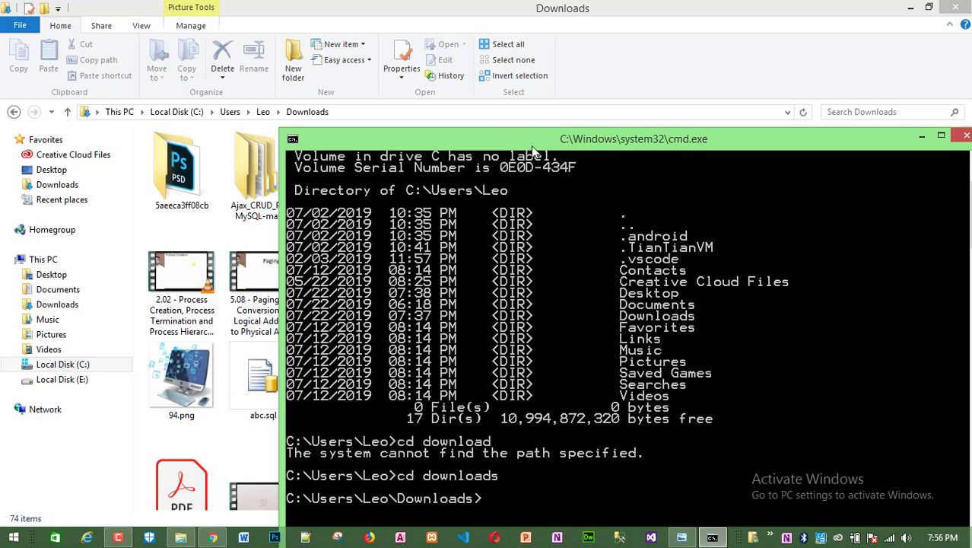
left_click_drag(512, 133, 417, 99)
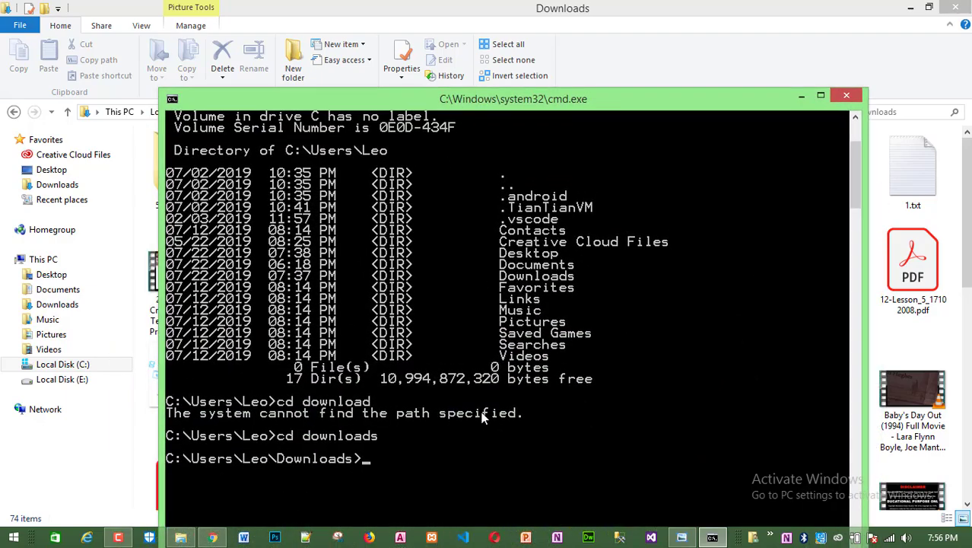
type("dir")
key("Return")
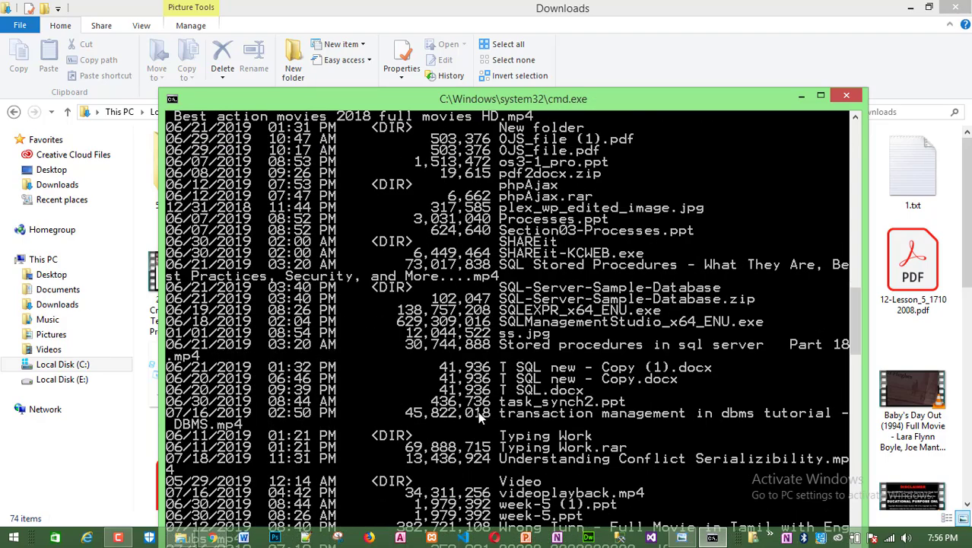
- Compare the dir listing with the Downloads folder in File Explorer, checking the 5aeeca3ff08cb folder and 5aeeca3ff08cb.rar, and return to the prompt
scroll(532, 274, "down", 4)
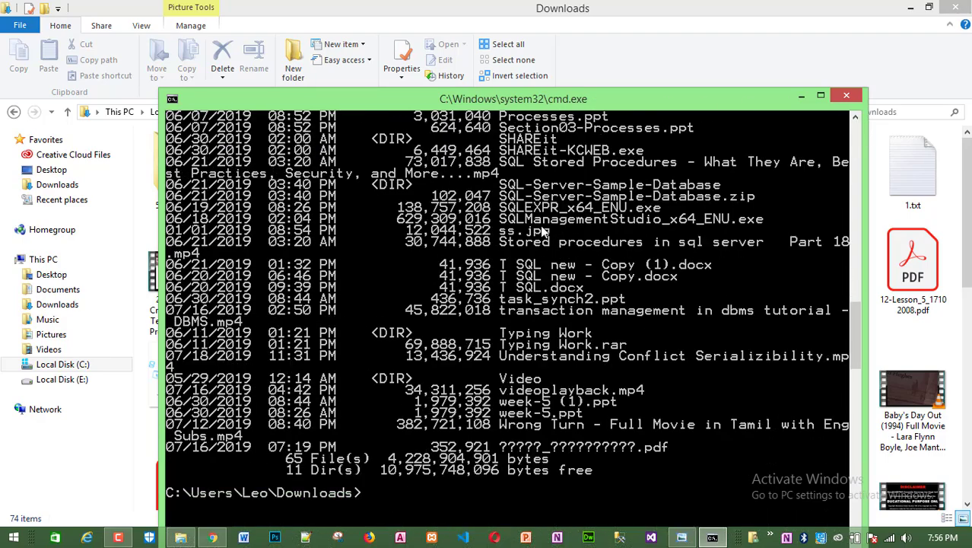
scroll(536, 248, "up", 20)
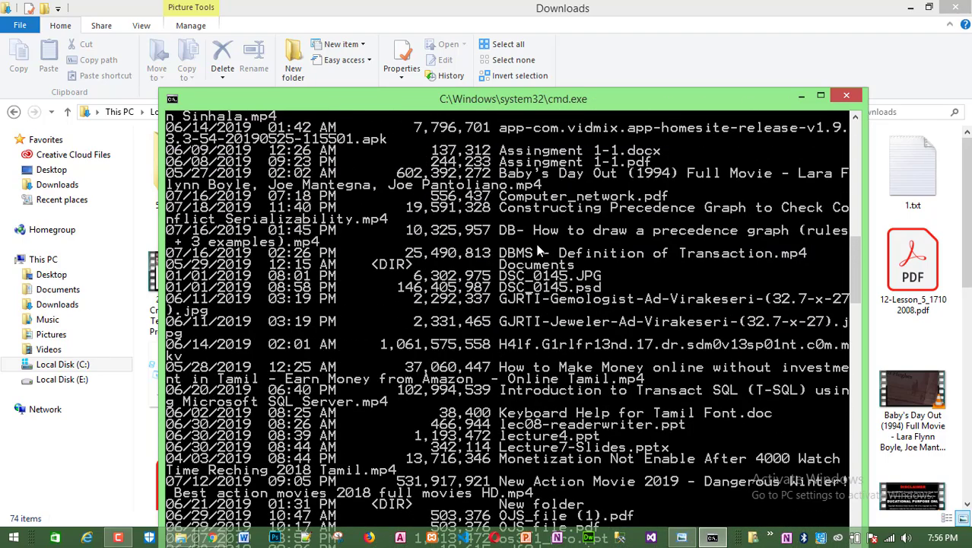
scroll(536, 241, "up", 4)
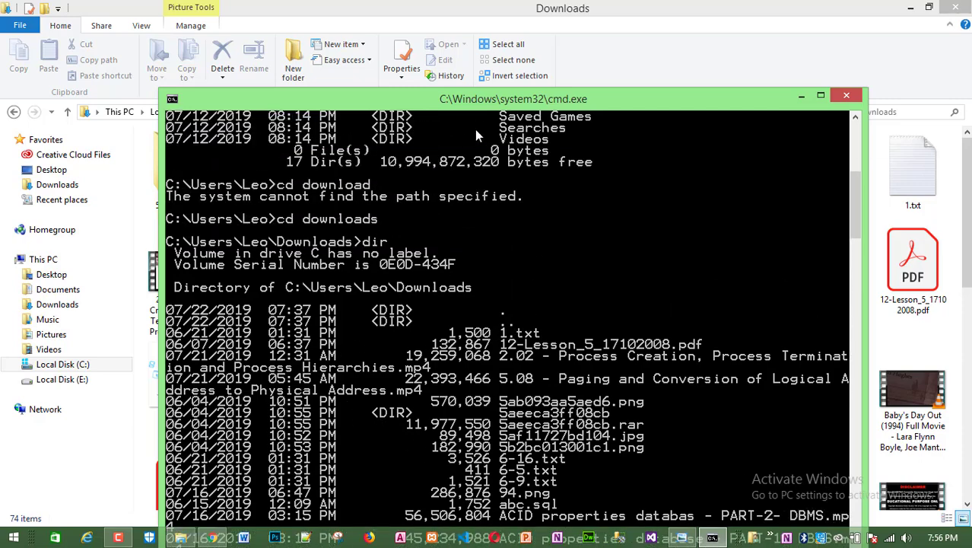
left_click_drag(508, 107, 547, 403)
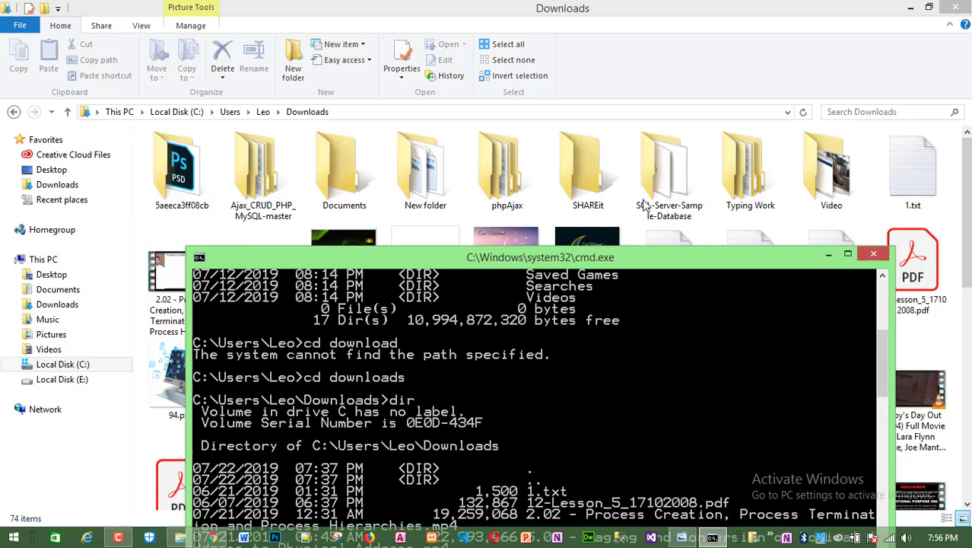
left_click_drag(643, 257, 659, 37)
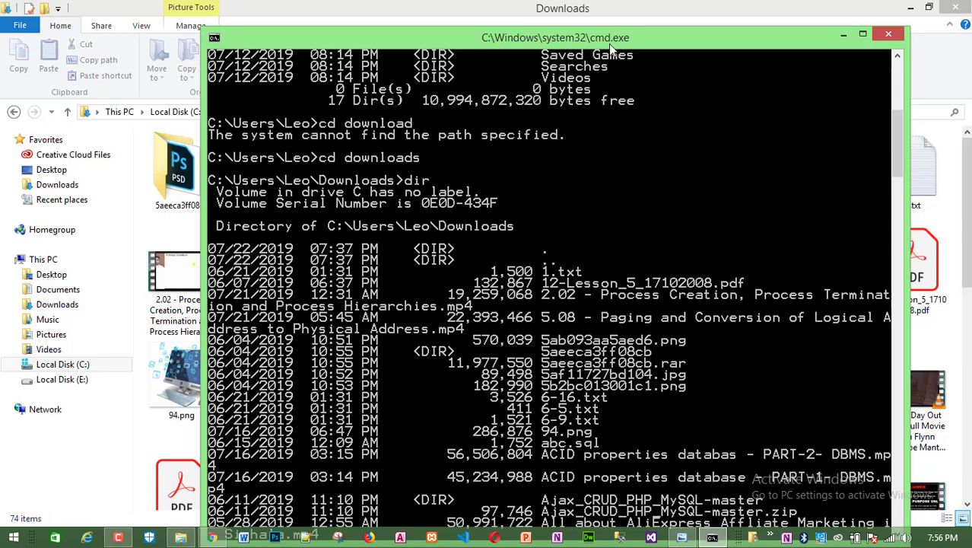
left_click_drag(613, 45, 680, 106)
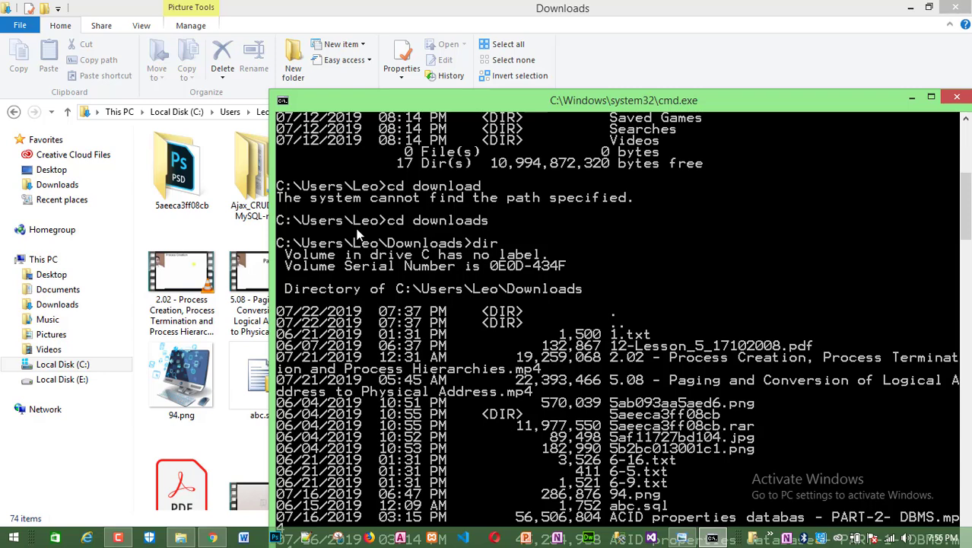
left_click(182, 168)
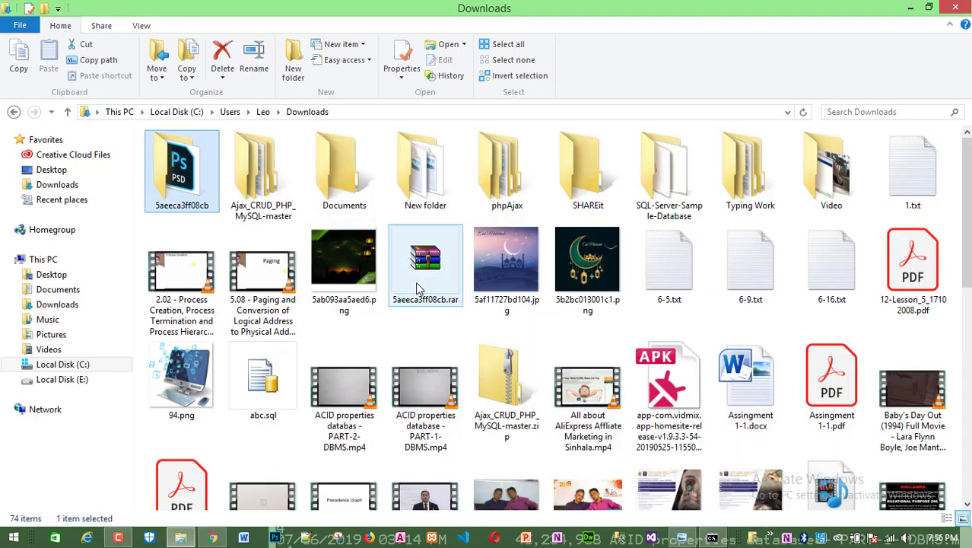
left_click(426, 270)
left_click(719, 537)
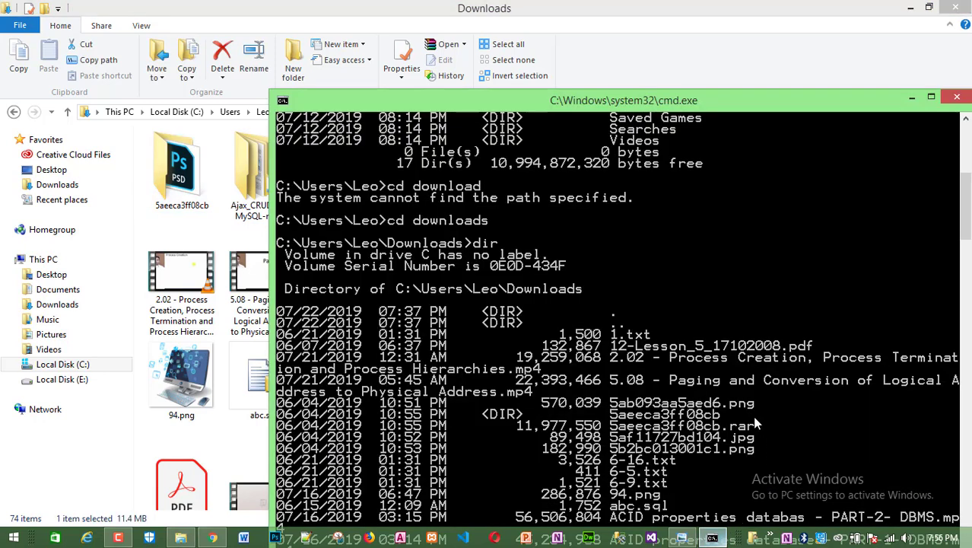
scroll(665, 289, "down", 20)
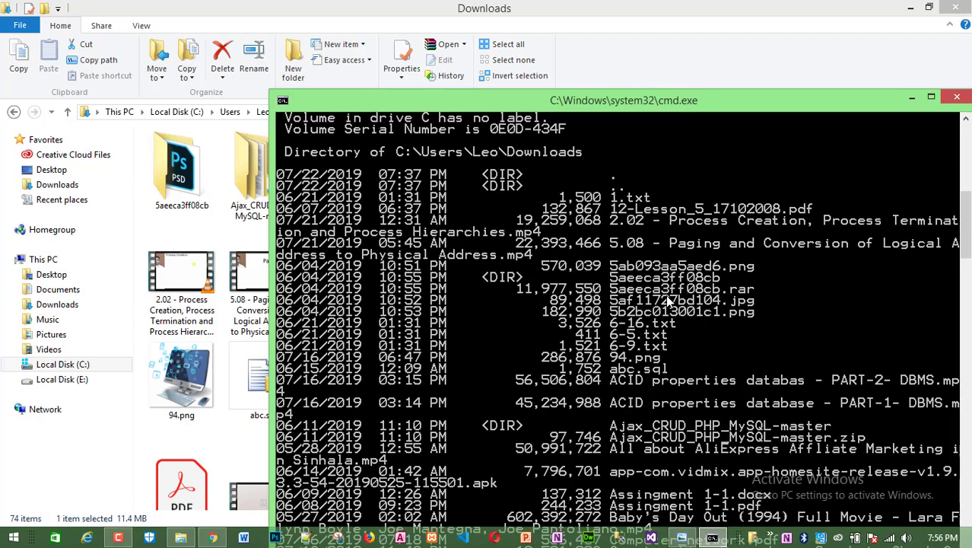
scroll(657, 323, "down", 12)
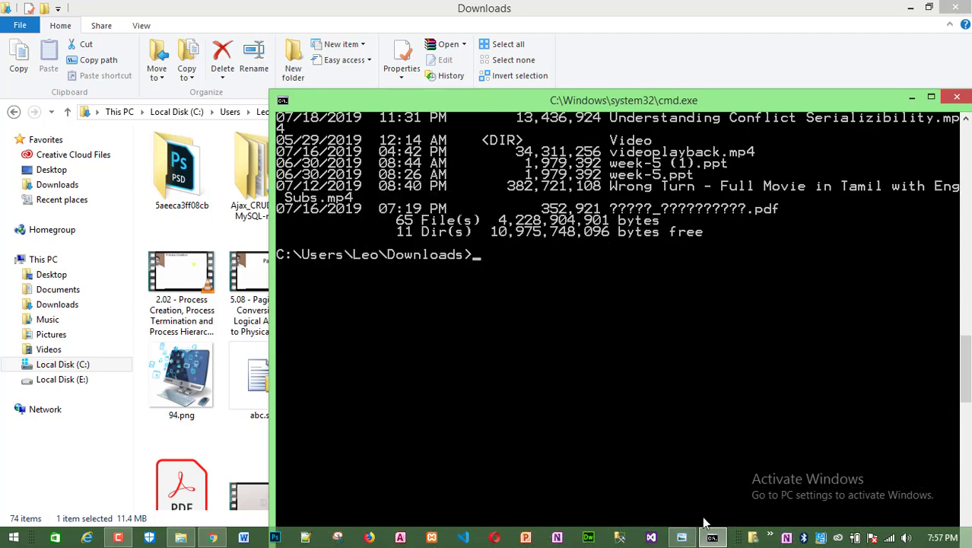
- List only the executable files in the Downloads folder with dir *.exe
left_click(684, 538)
left_click(684, 538)
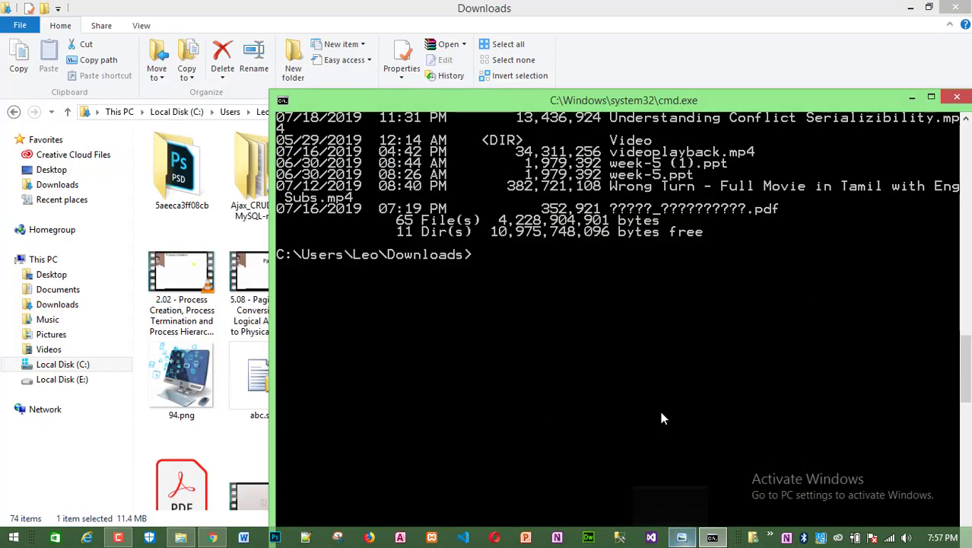
type("di")
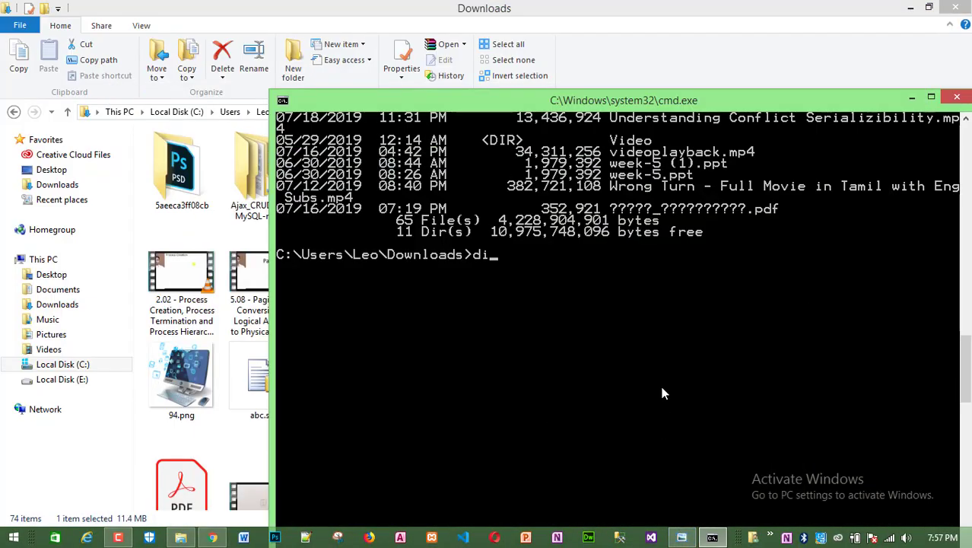
type("r *")
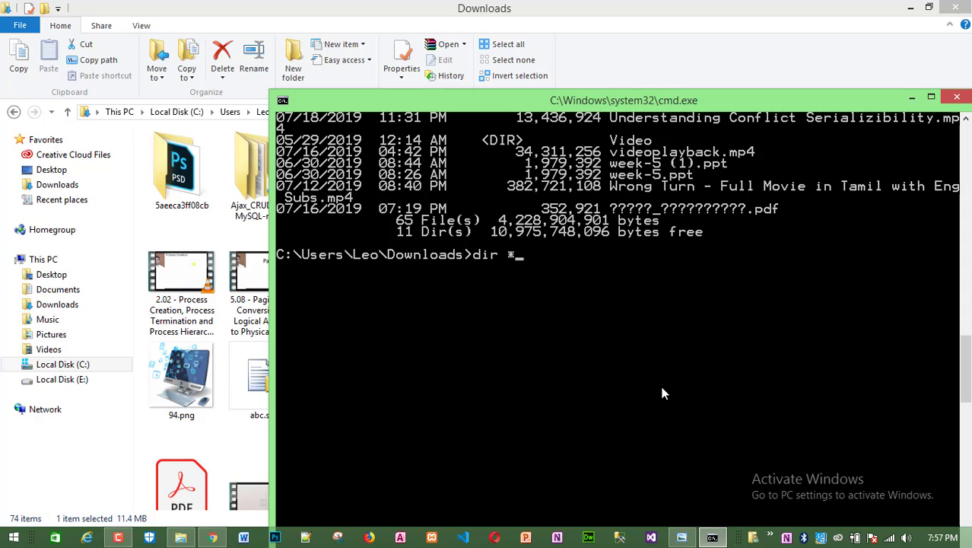
type(".exe")
key("Return")
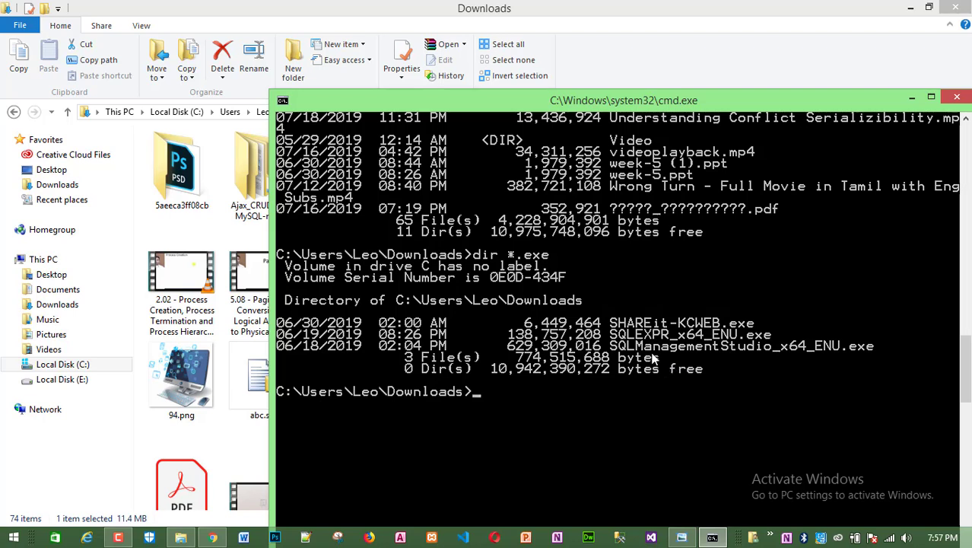
- Extend the previous command to dir *.exe/s to list executables in the Downloads folder and its subfolders
key("Up")
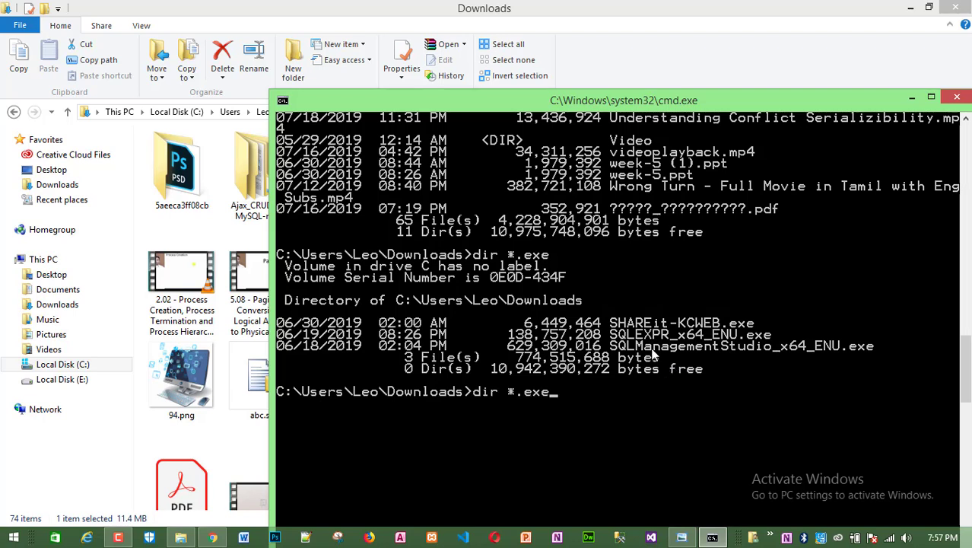
type("/s")
key("Return")
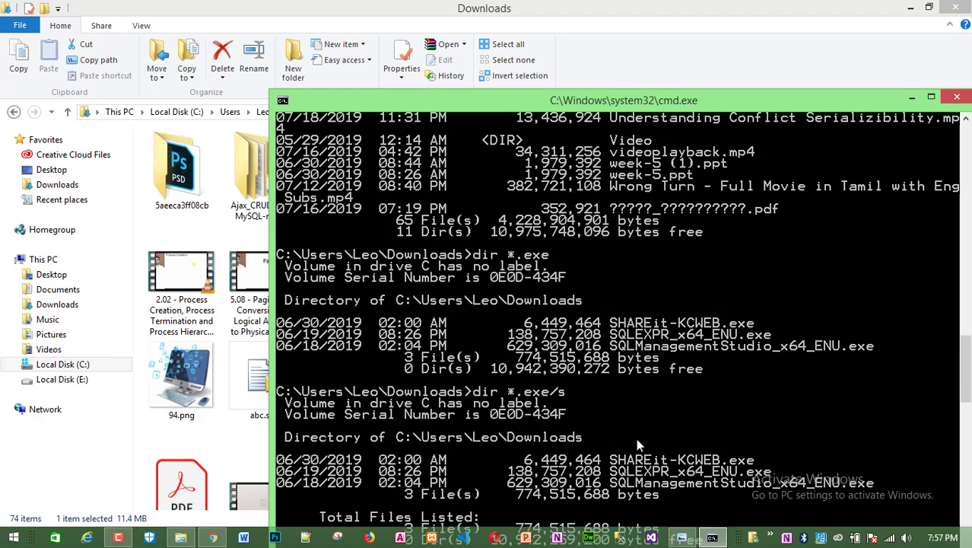
scroll(631, 444, "down", 1)
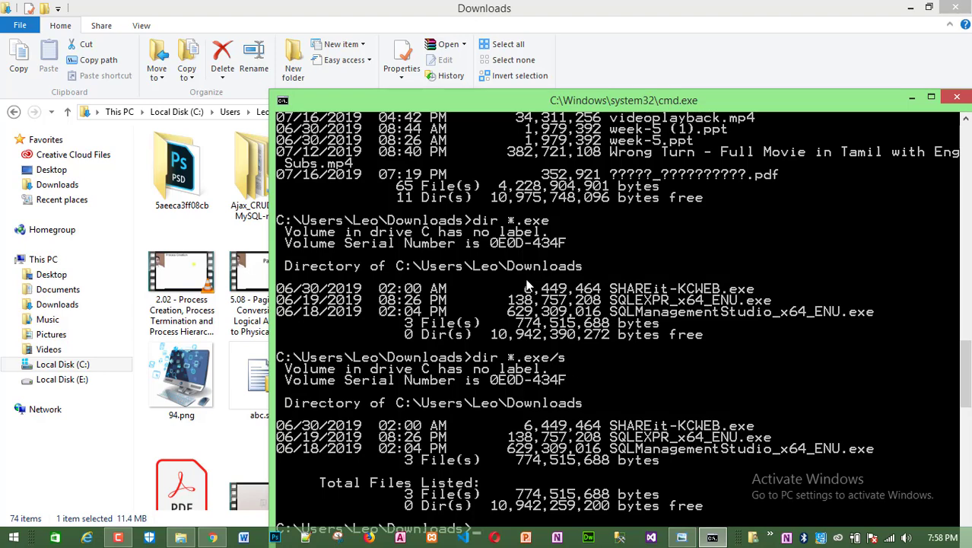
- Minimize the Command Prompt, switch to 1.jpg in Windows Photo Viewer and review the answer options of questions 3 and 4
left_click(713, 537)
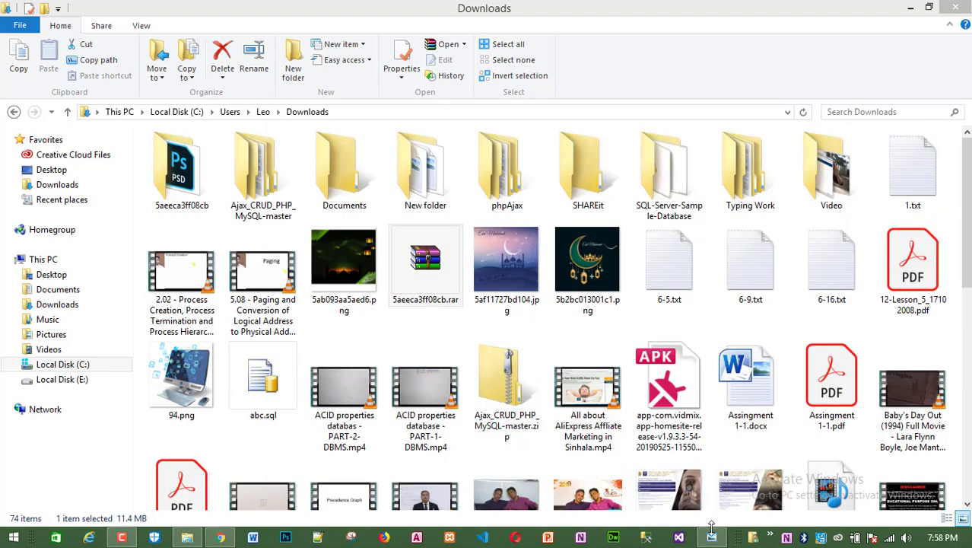
left_click(713, 538)
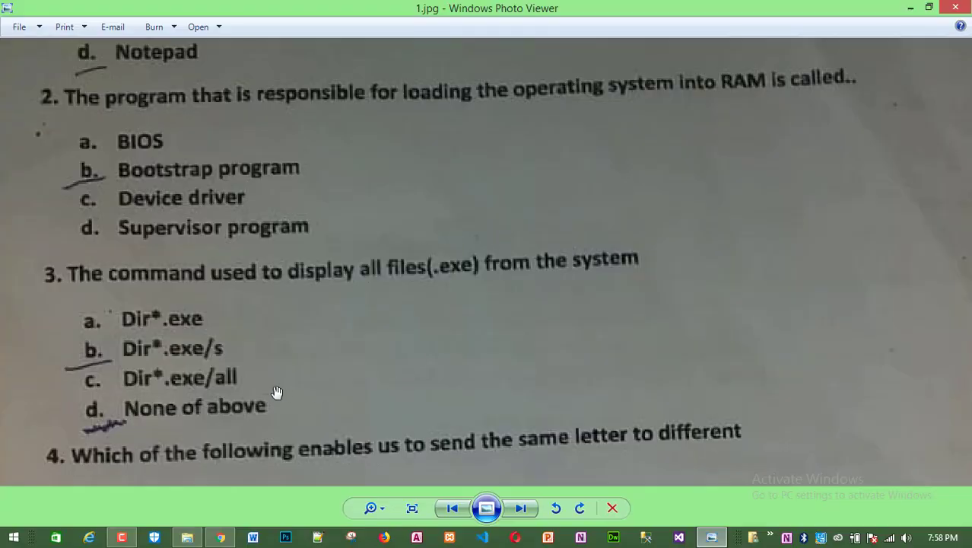
scroll(286, 310, "up", 2)
scroll(297, 274, "down", 1)
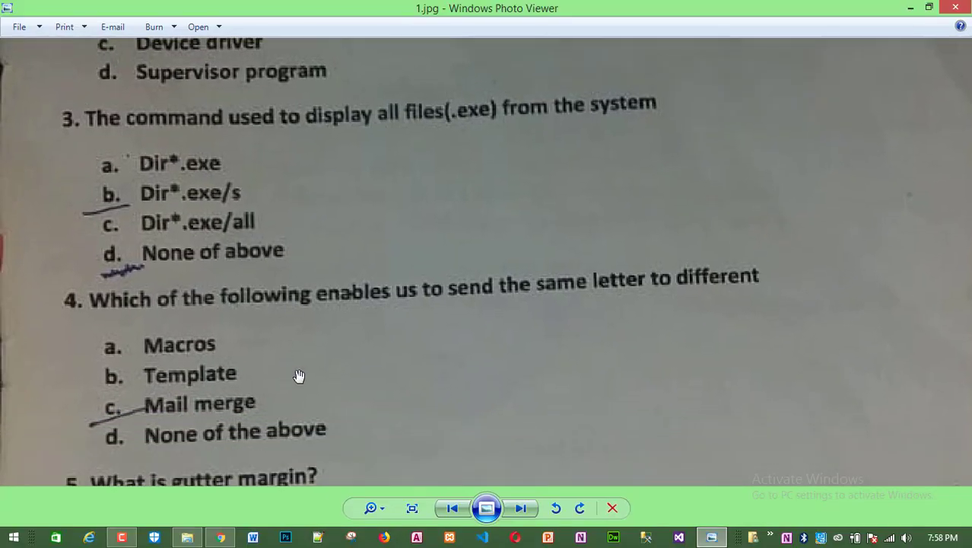
scroll(304, 373, "up", 1)
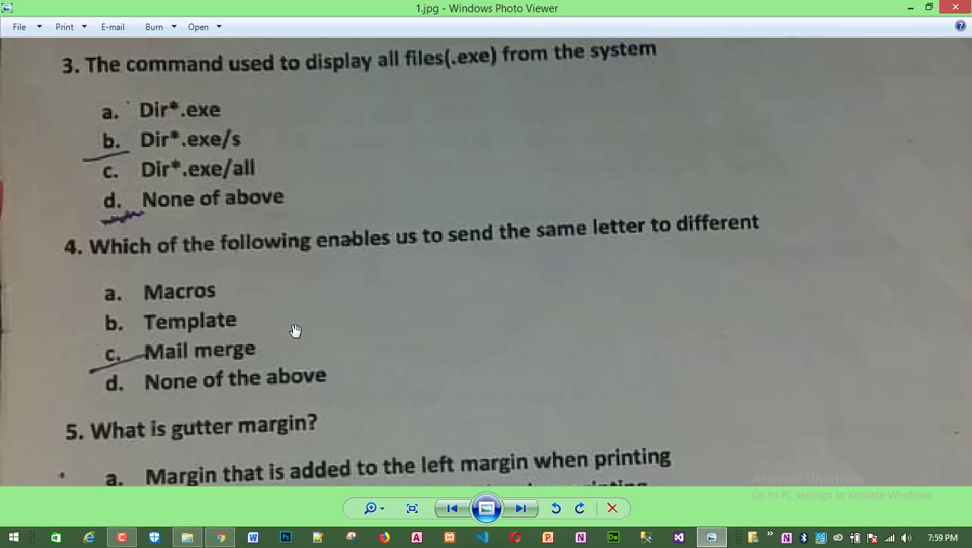
left_click_drag(295, 329, 292, 288)
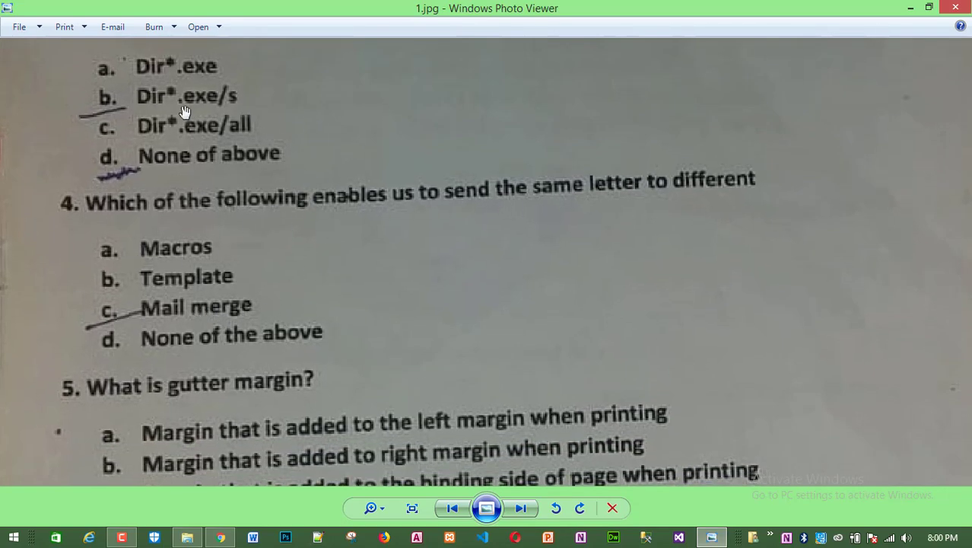
left_click_drag(195, 99, 192, 130)
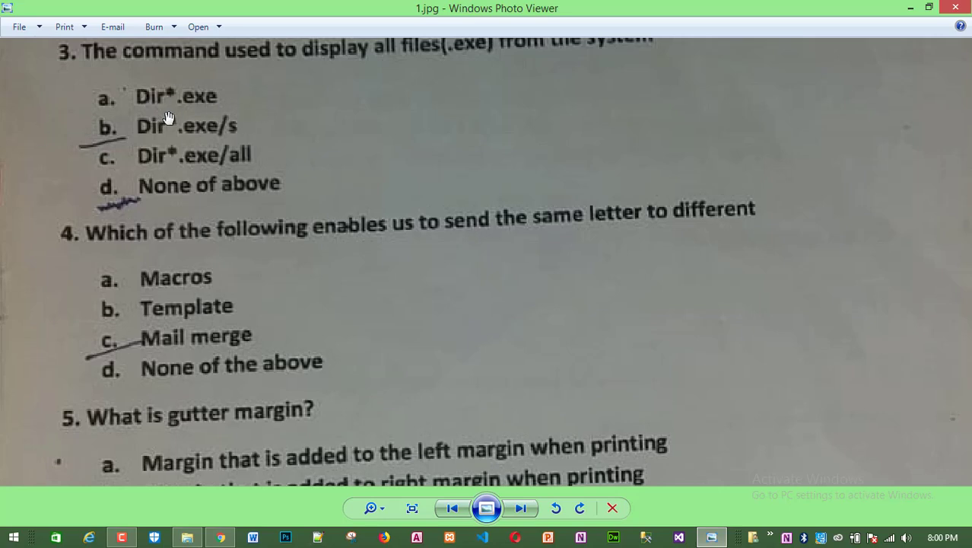
- Move down the exam page and read question 4 on sending the same letter and question 5 on gutter margin
left_click_drag(403, 156, 422, 46)
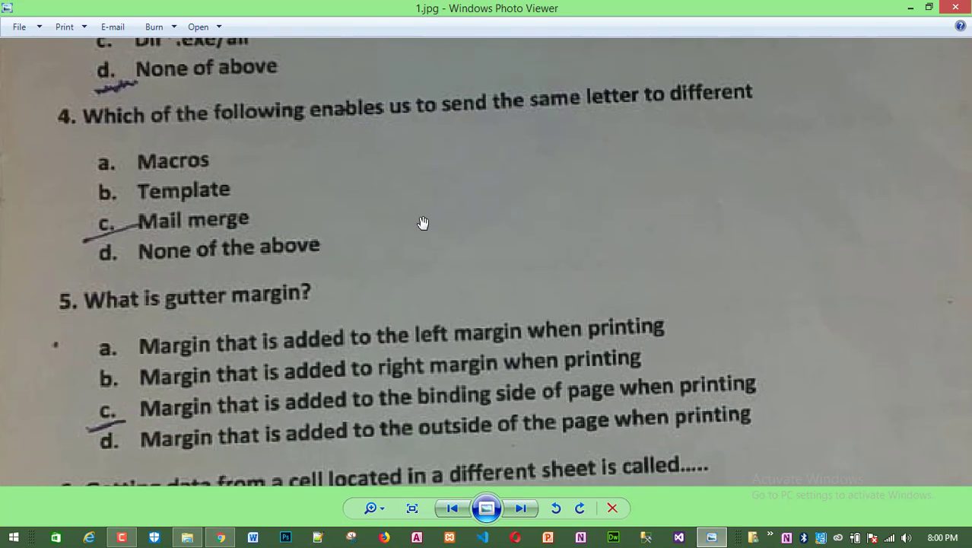
left_click_drag(404, 353, 403, 416)
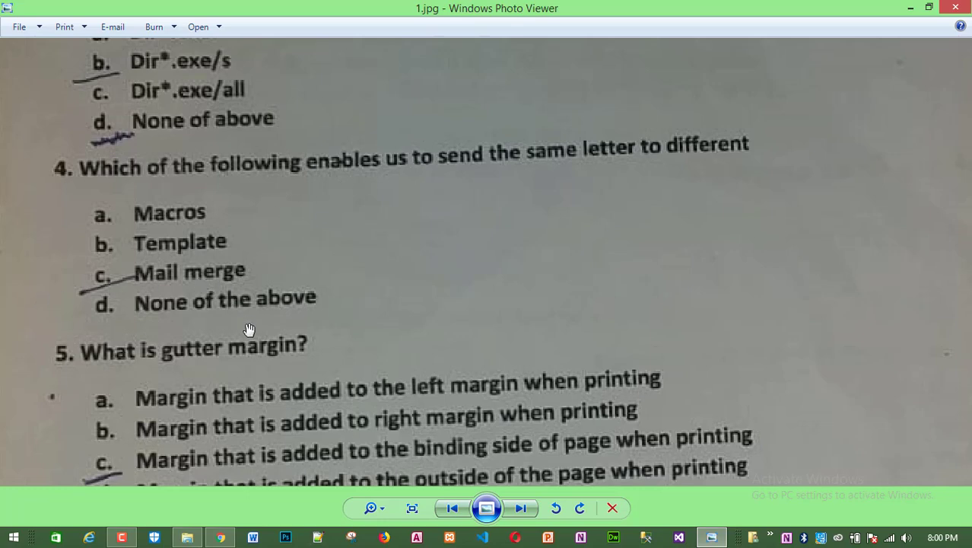
left_click_drag(249, 327, 248, 199)
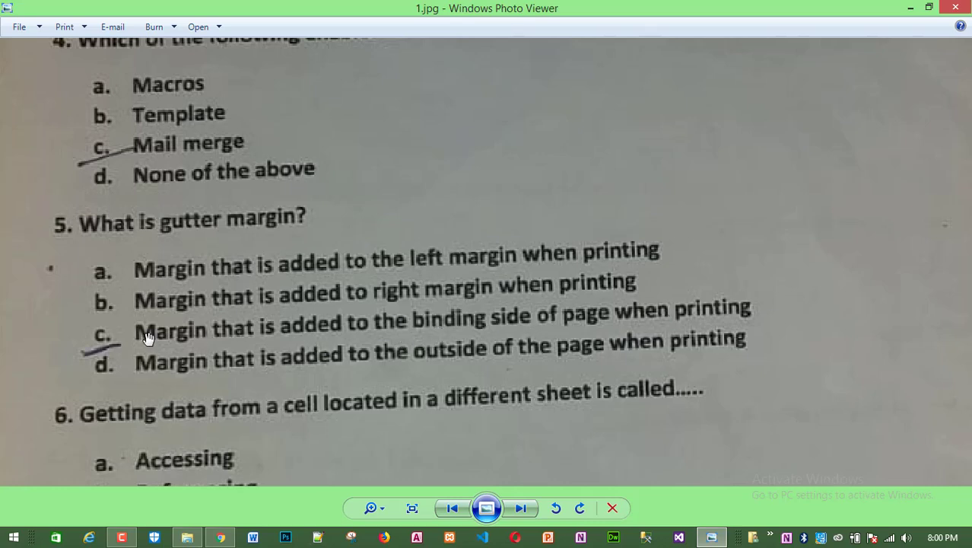
- Switch to the blank document in Microsoft Word and open the custom margins settings of Page Setup
left_click(252, 535)
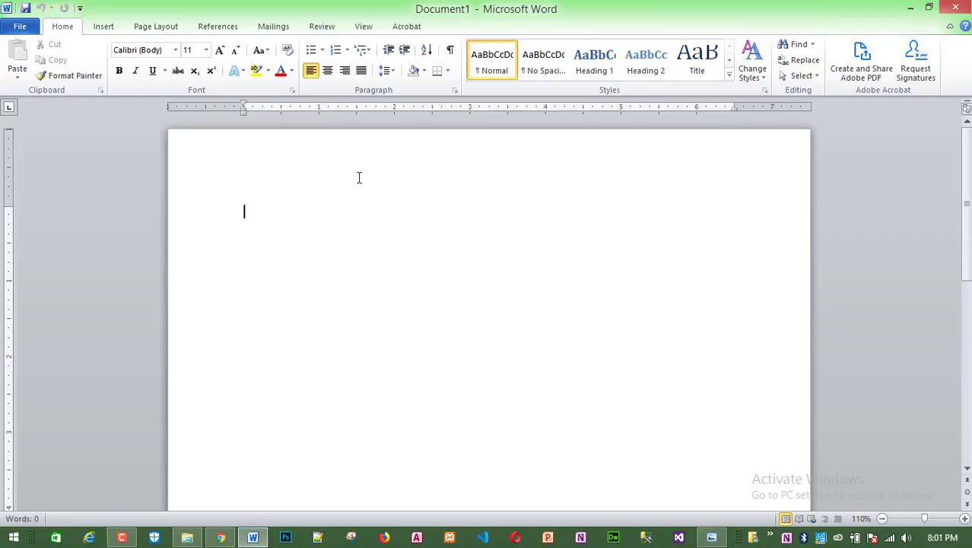
left_click(156, 27)
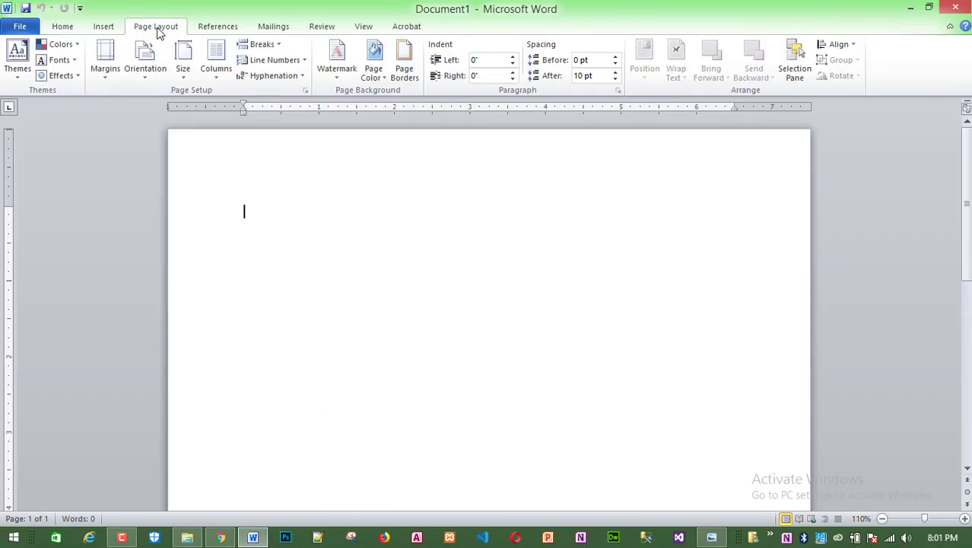
left_click(106, 76)
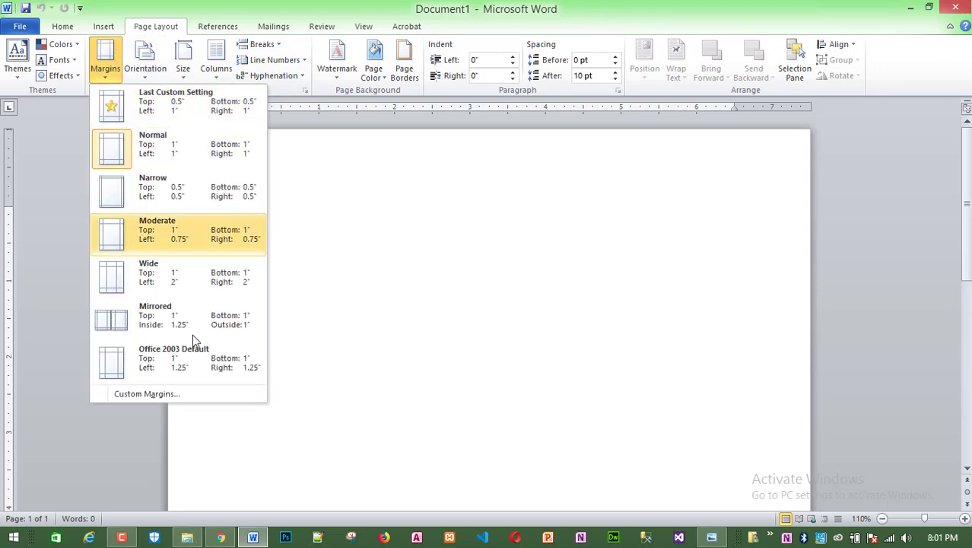
left_click(152, 394)
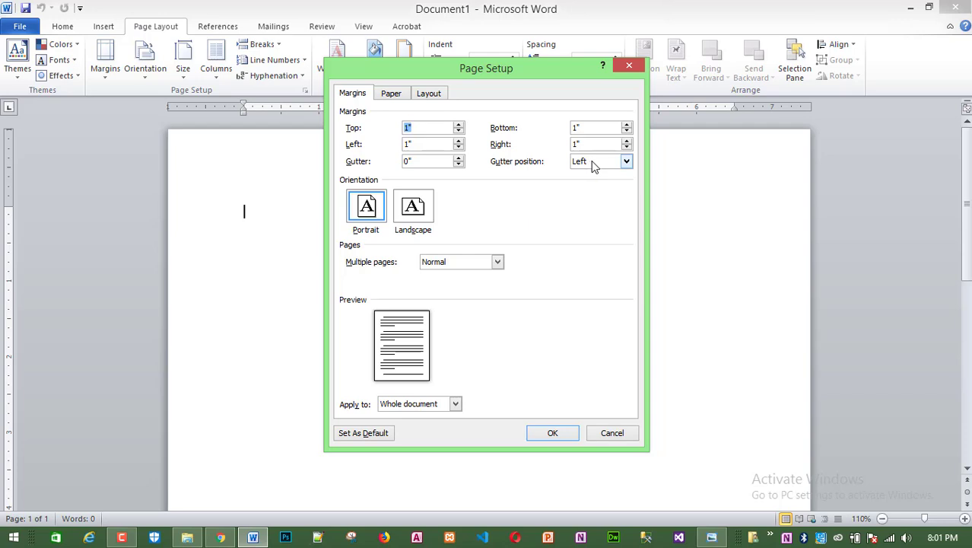
- Try both gutter position options in Page Setup, Top and Left, finishing with Left
left_click(625, 161)
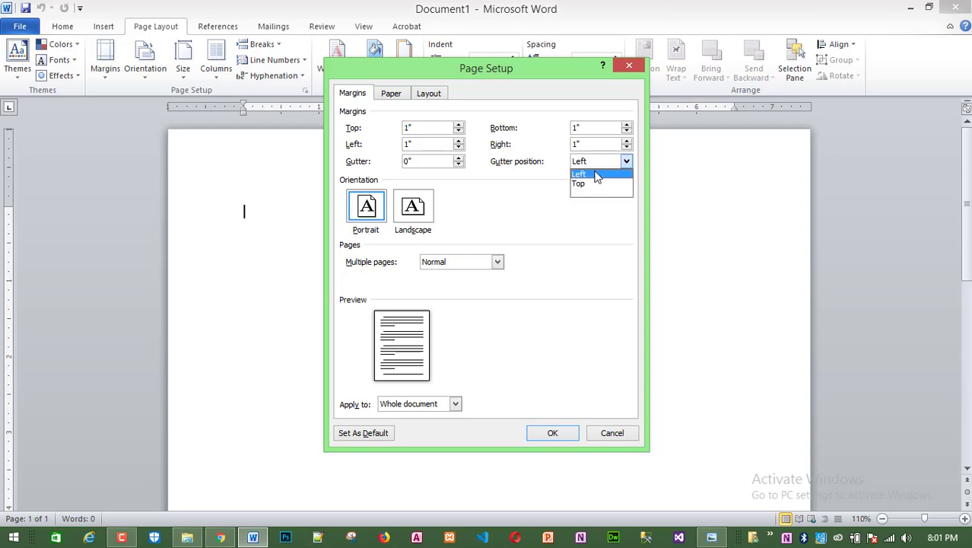
left_click(597, 175)
left_click(625, 161)
left_click(580, 183)
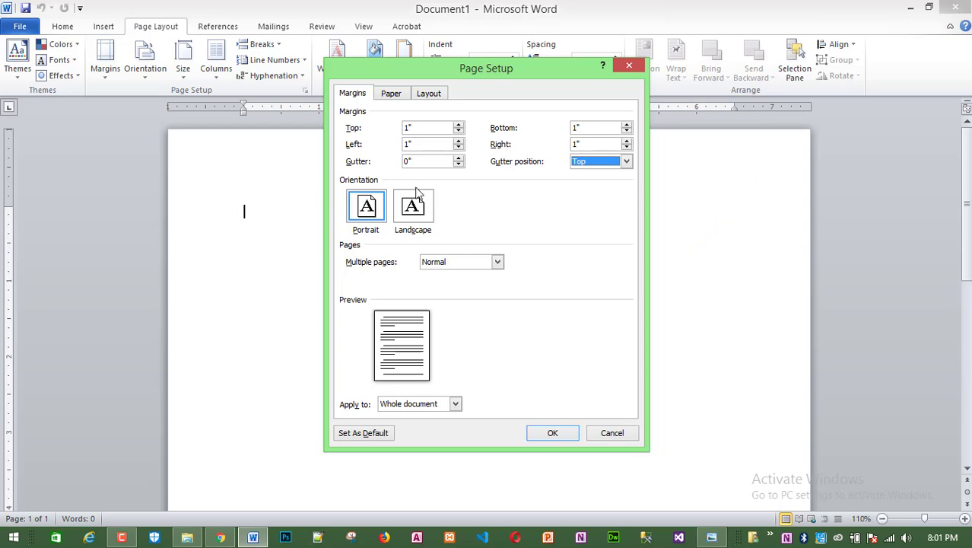
left_click(619, 163)
left_click(600, 173)
left_click(625, 163)
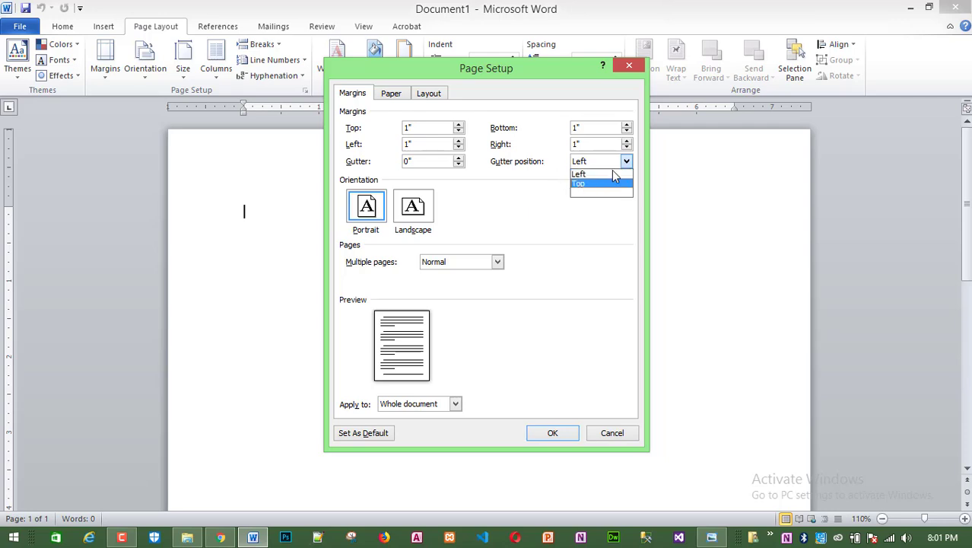
left_click(613, 173)
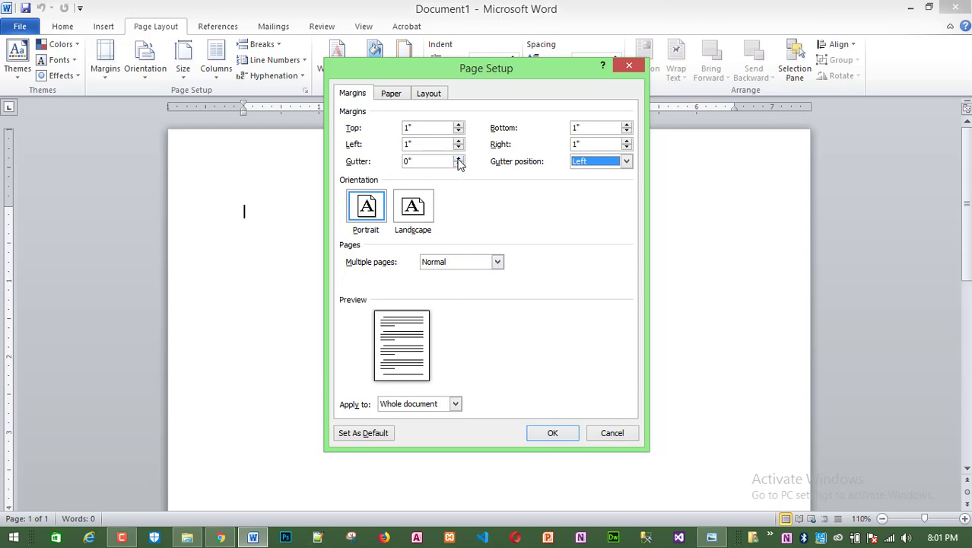
- Preview a 0.8" gutter at the Left and Top positions, and close Page Setup without applying it
left_click_drag(458, 158, 458, 158)
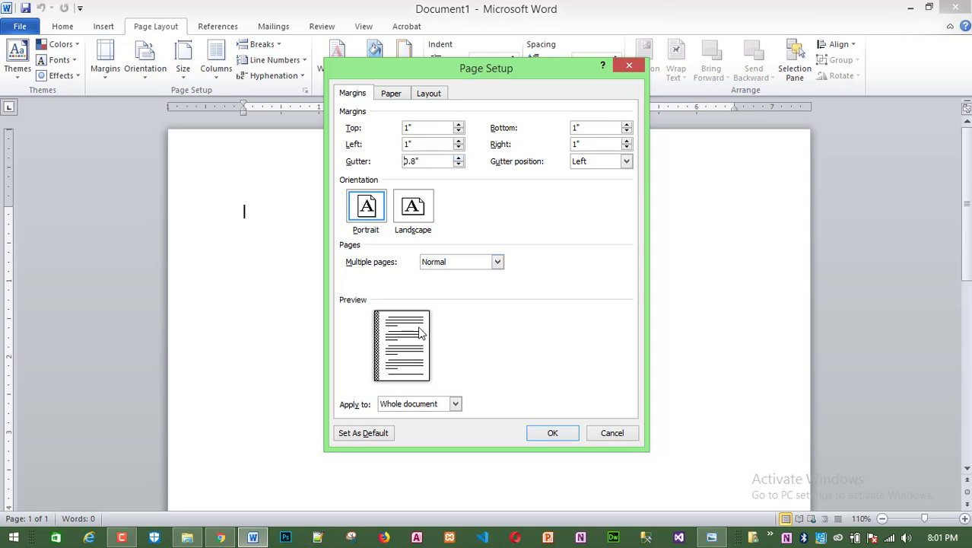
left_click(626, 161)
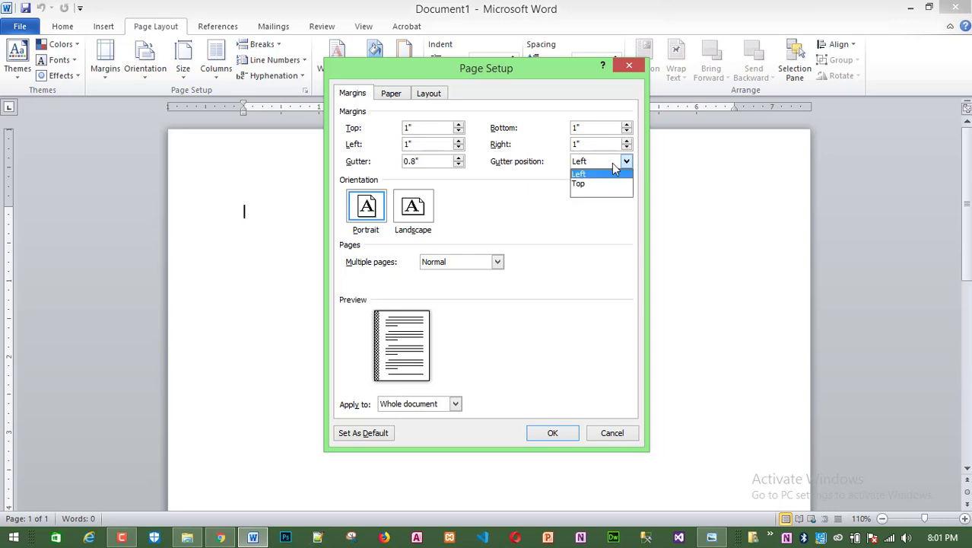
left_click(581, 184)
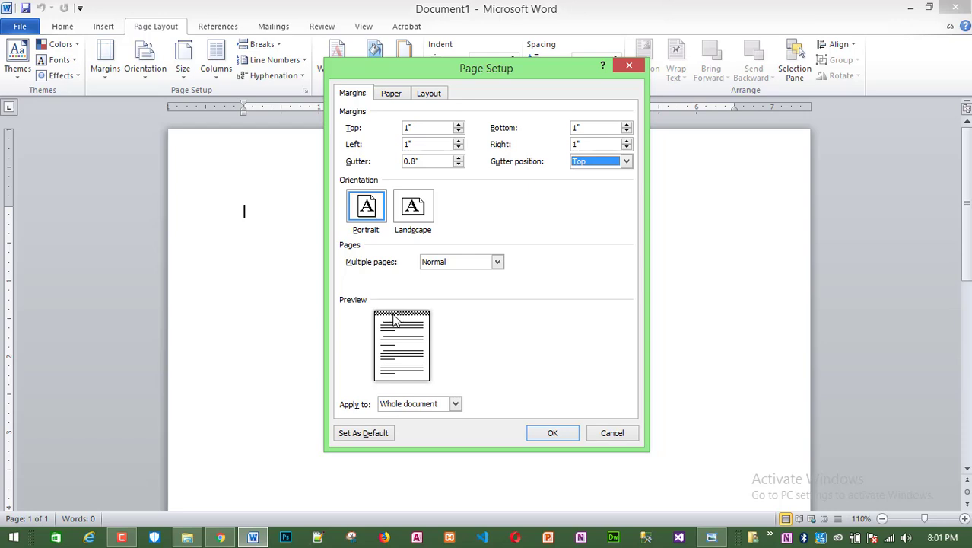
left_click(629, 66)
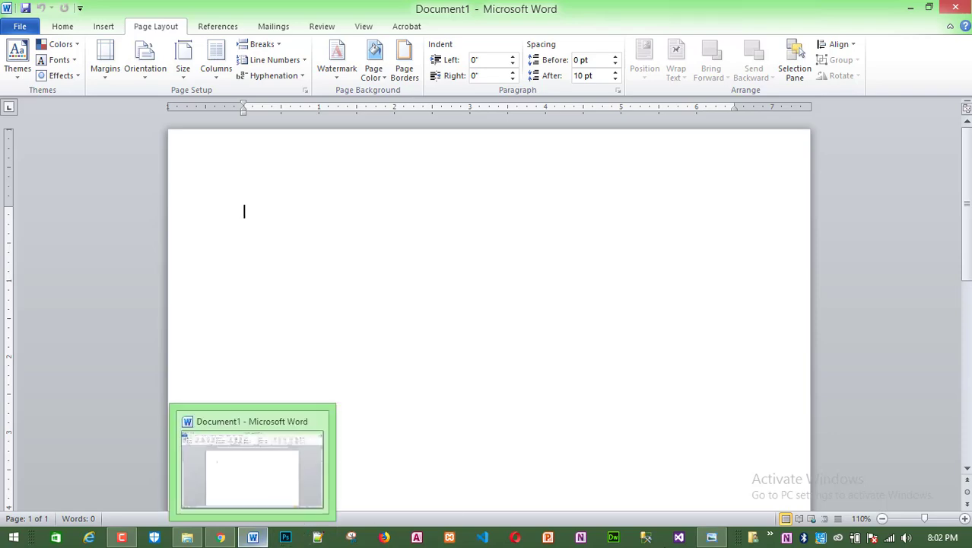
- Switch back to 1.jpg in Windows Photo Viewer and read question 6 on getting data from a different sheet
left_click(711, 537)
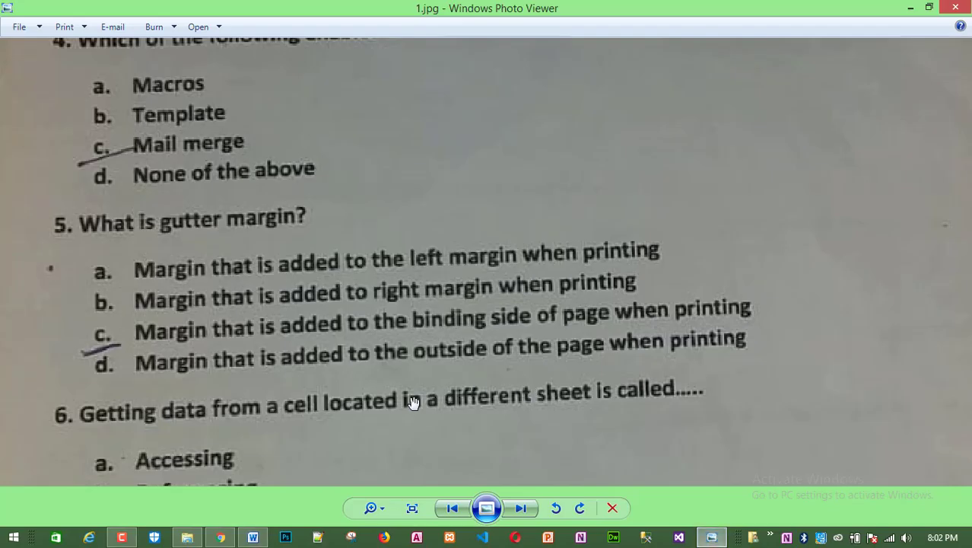
left_click_drag(413, 397, 383, 319)
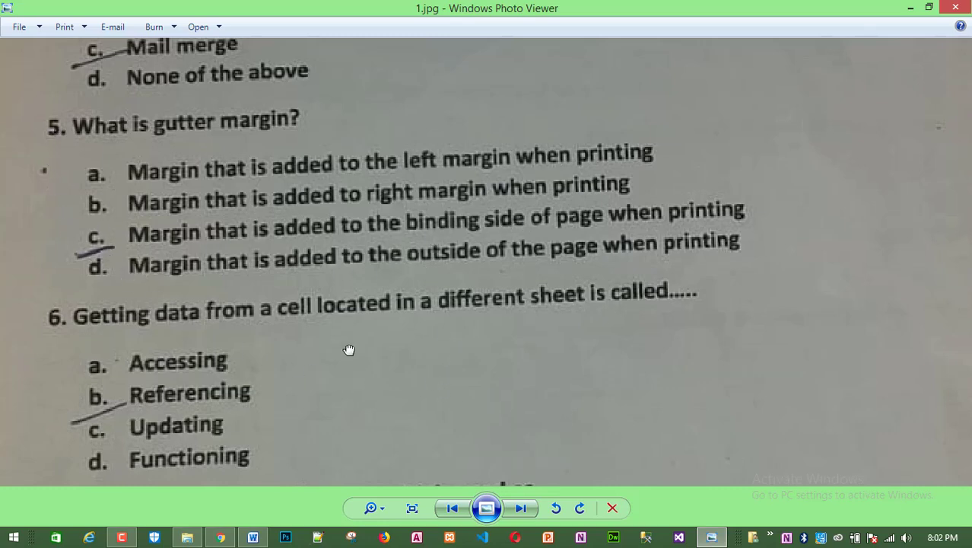
left_click_drag(349, 349, 341, 267)
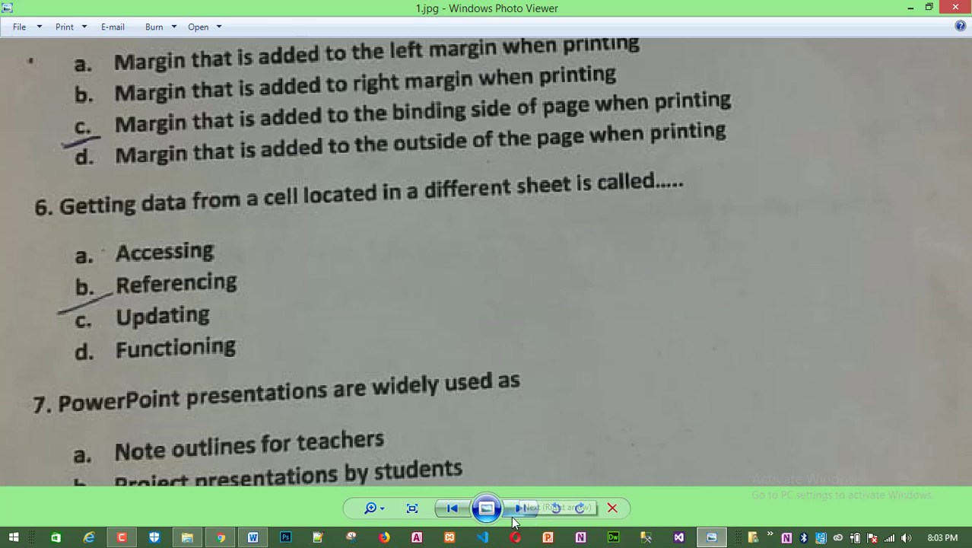
- Launch Microsoft Excel 2010 from the list of installed apps and enlarge the blank worksheet to 220%
left_click(13, 538)
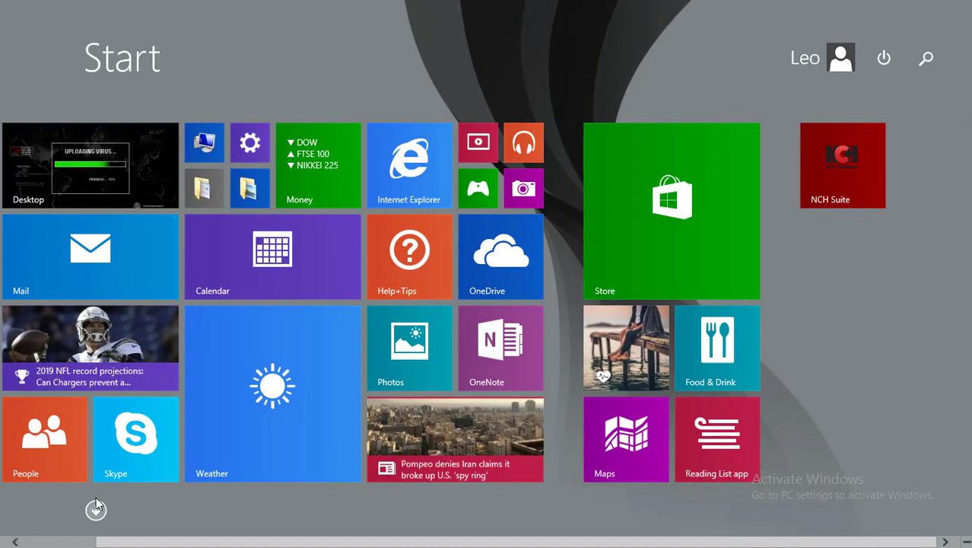
left_click(95, 509)
scroll(259, 357, "down", 10)
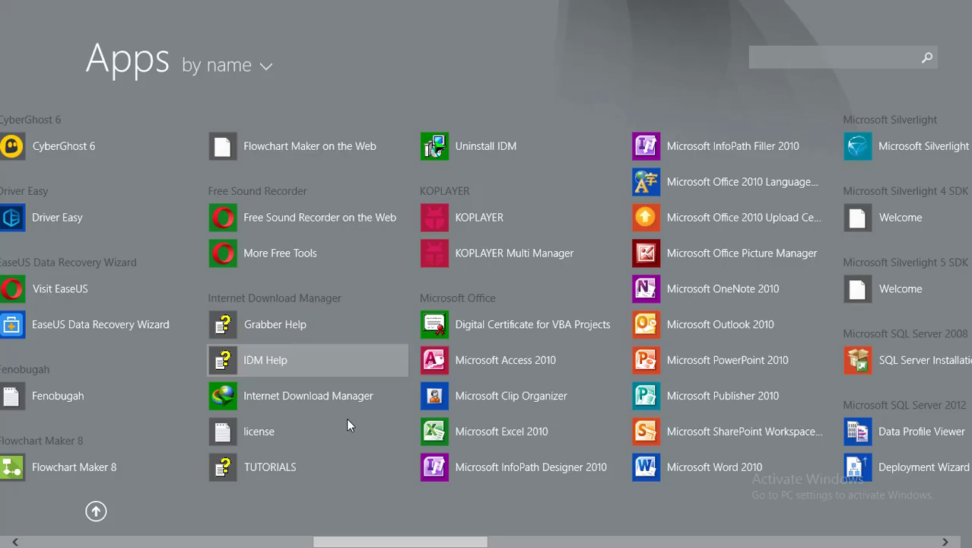
left_click(447, 434)
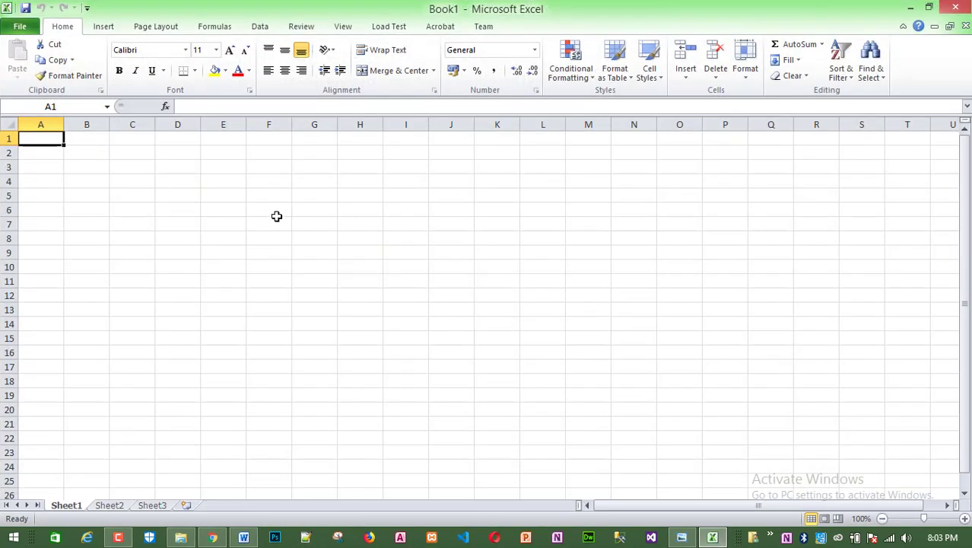
left_click(937, 518)
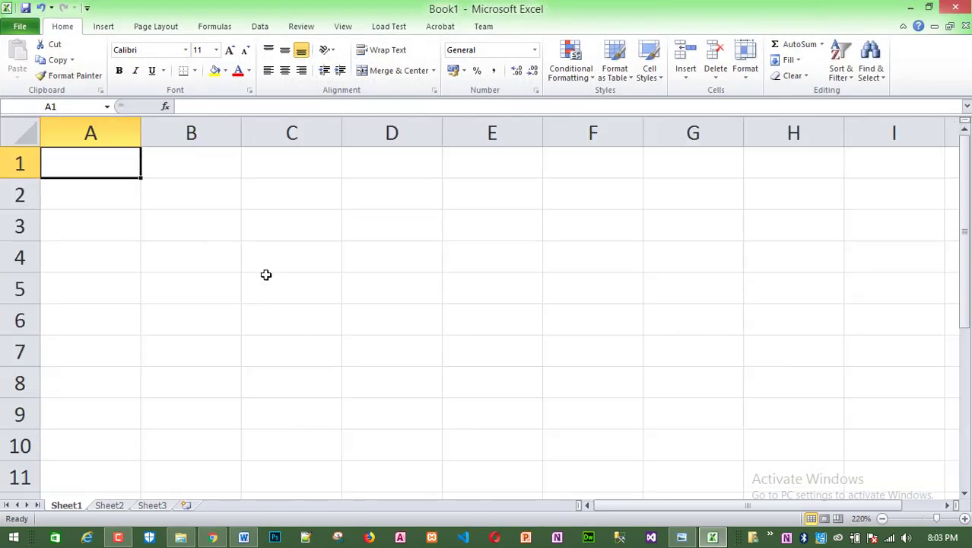
- Enter the sample numbers 5 in cell C2 and 10 in cell D2
left_click(273, 225)
left_click(277, 206)
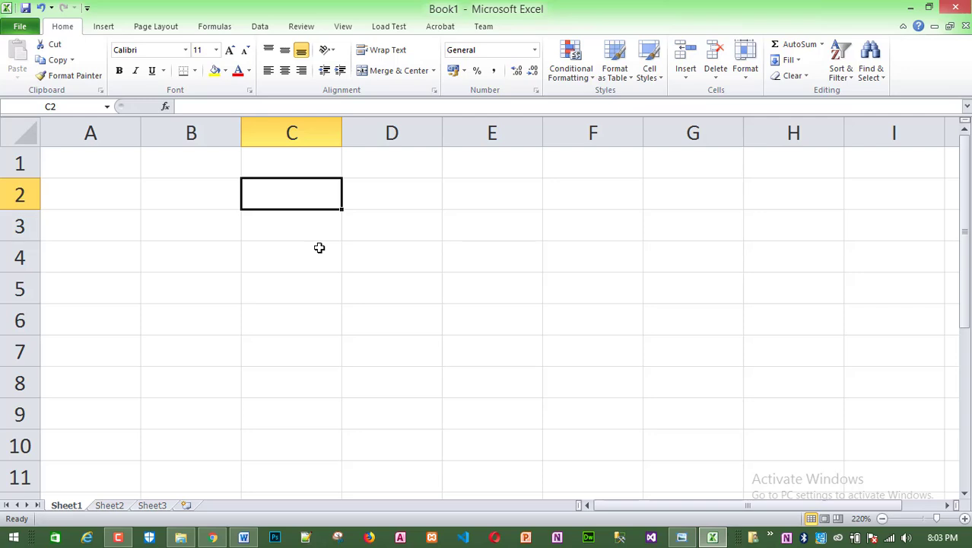
type("5")
key("Tab")
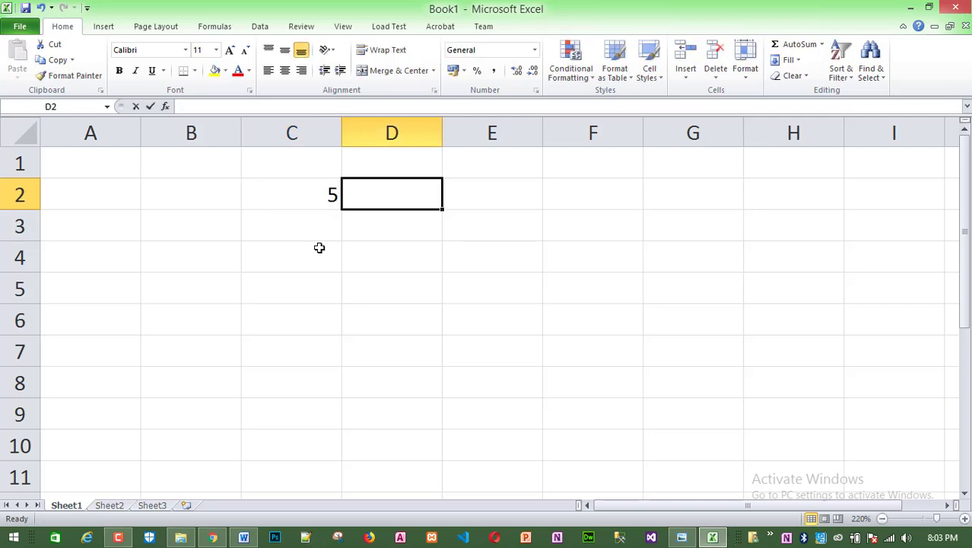
type("10")
key("Tab")
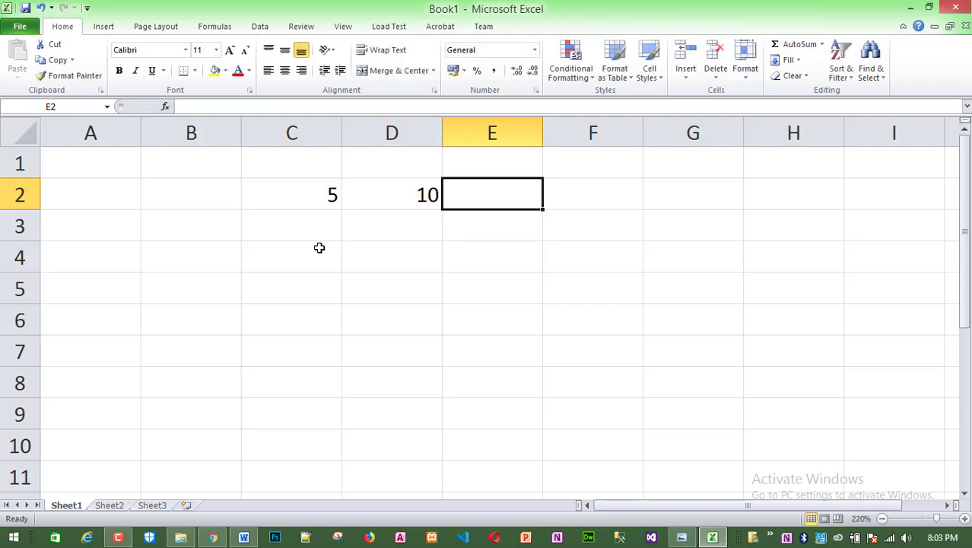
- Add the two sample numbers in E2 with the formula =C2+D2, and clear the contents of C2:F2
type("=")
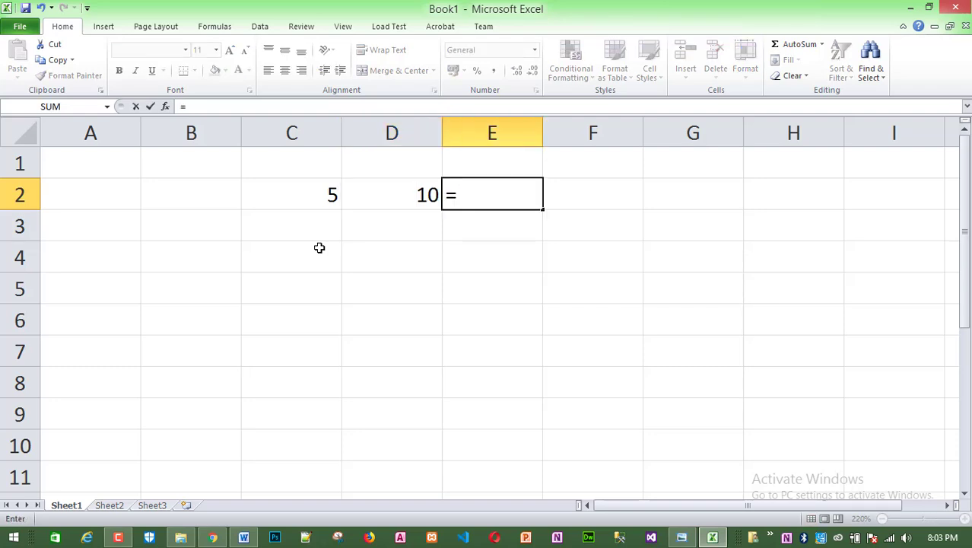
left_click(326, 194)
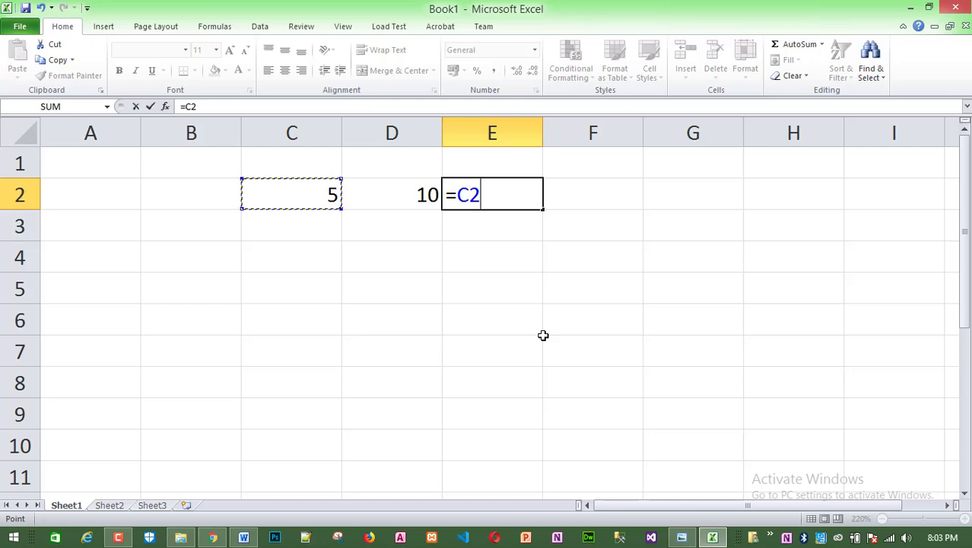
type("+")
left_click(405, 189)
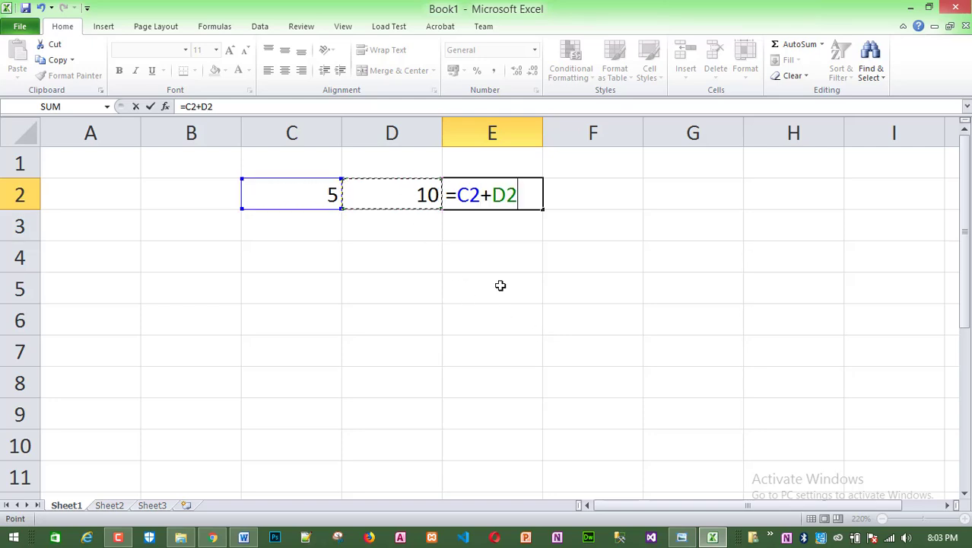
key("Return")
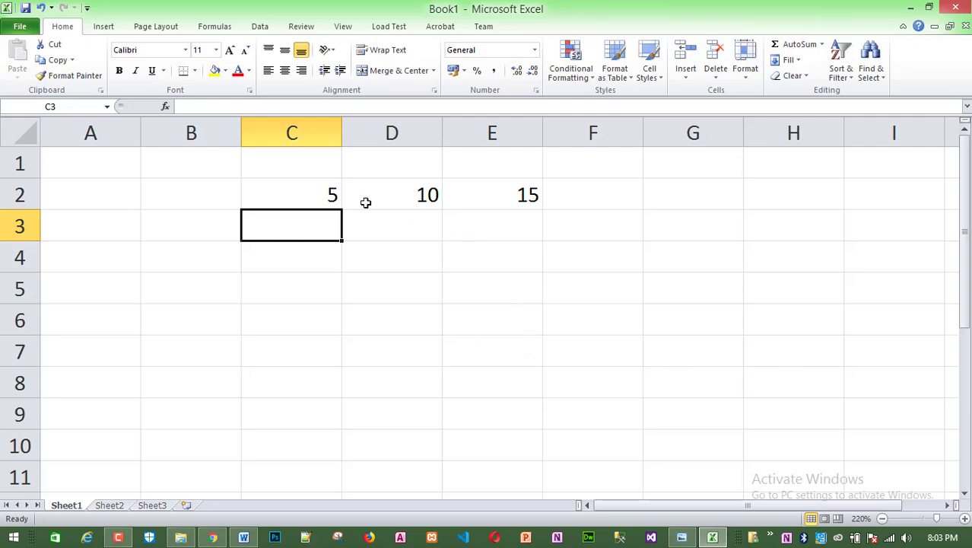
left_click_drag(313, 197, 543, 200)
key("Delete")
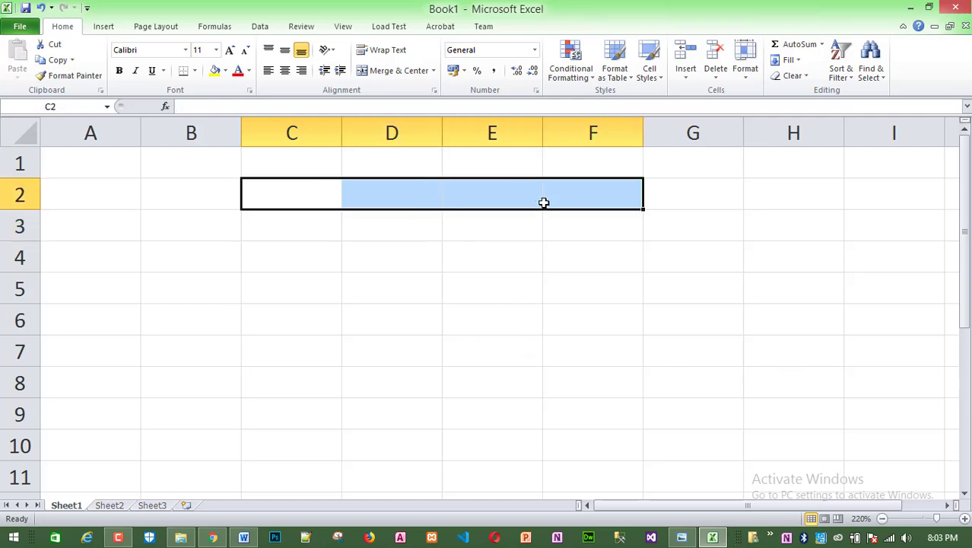
- Enter the column headings Marks1, Marks2 and Total in cells C3 to E3, and select C4 below Marks1
left_click(303, 224)
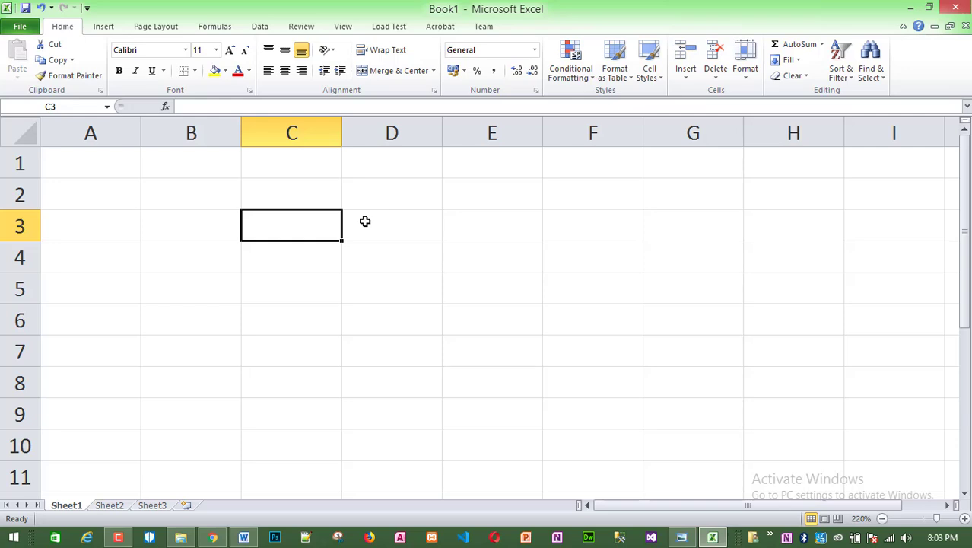
type("Ma")
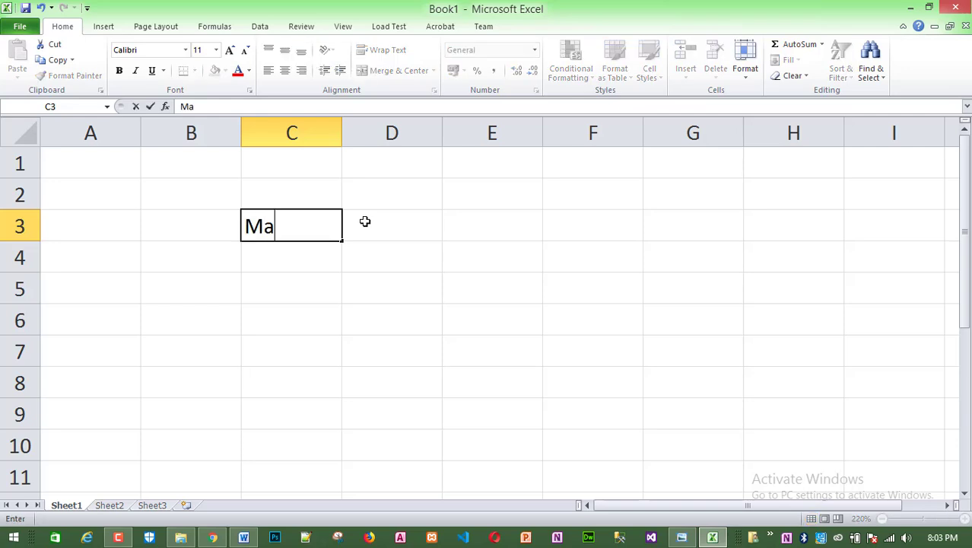
type("rks1")
key("Tab")
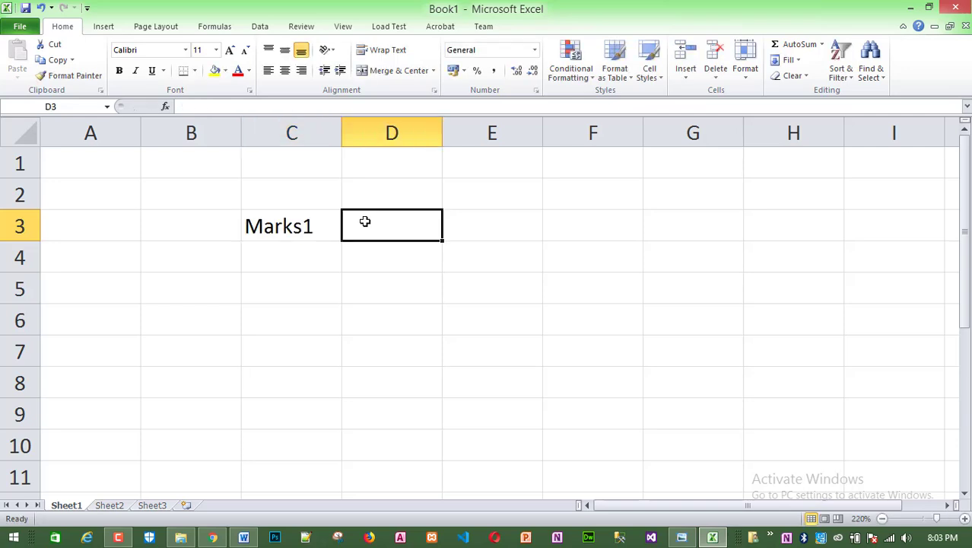
type("Mar")
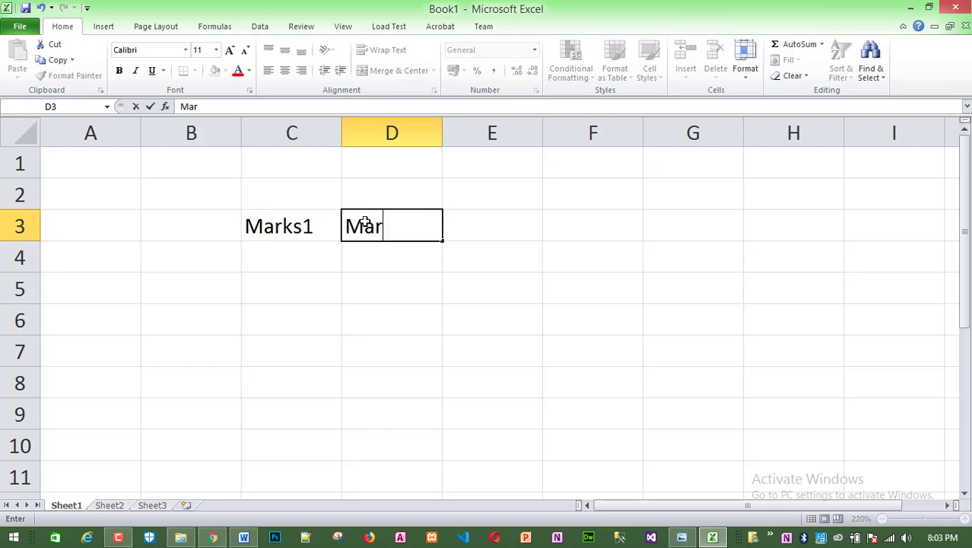
type("ks2")
key("Tab")
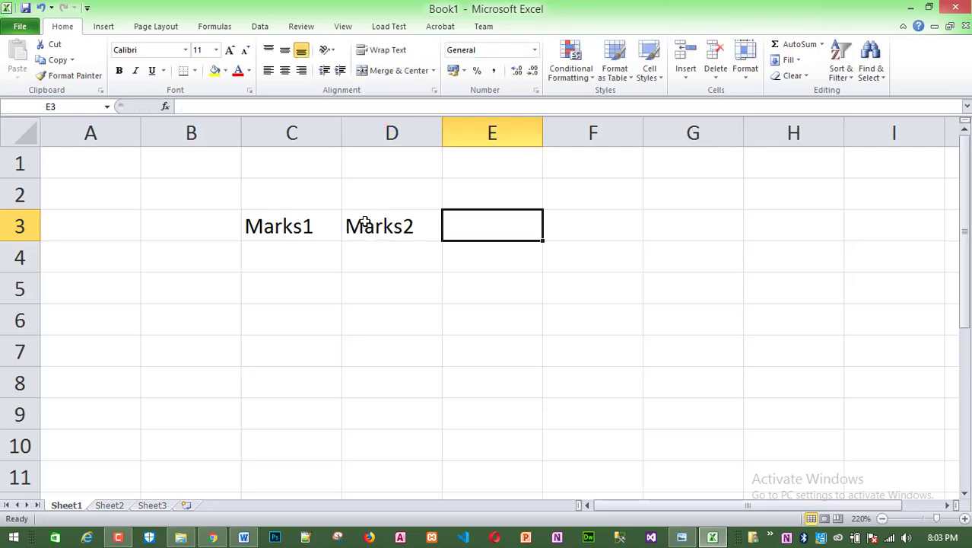
type("To")
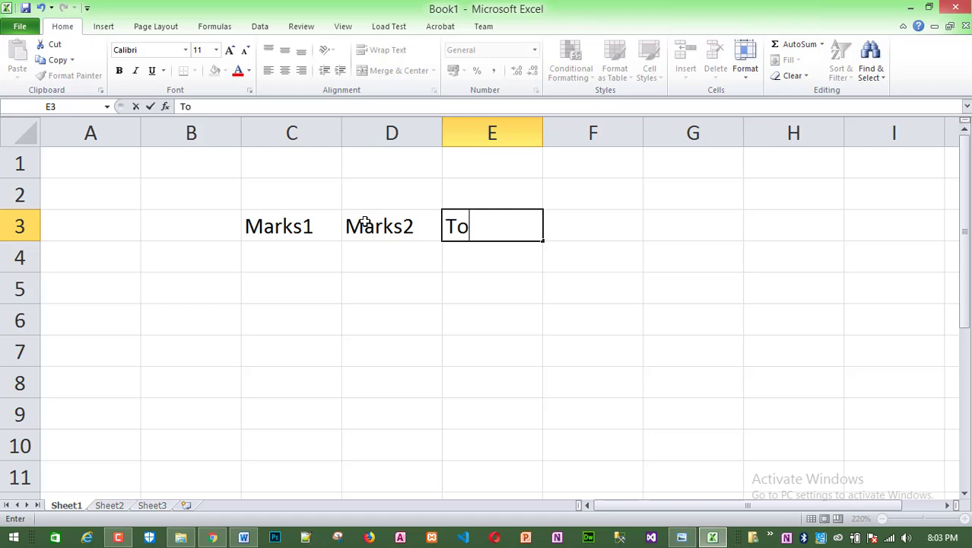
type("tal")
key("Tab")
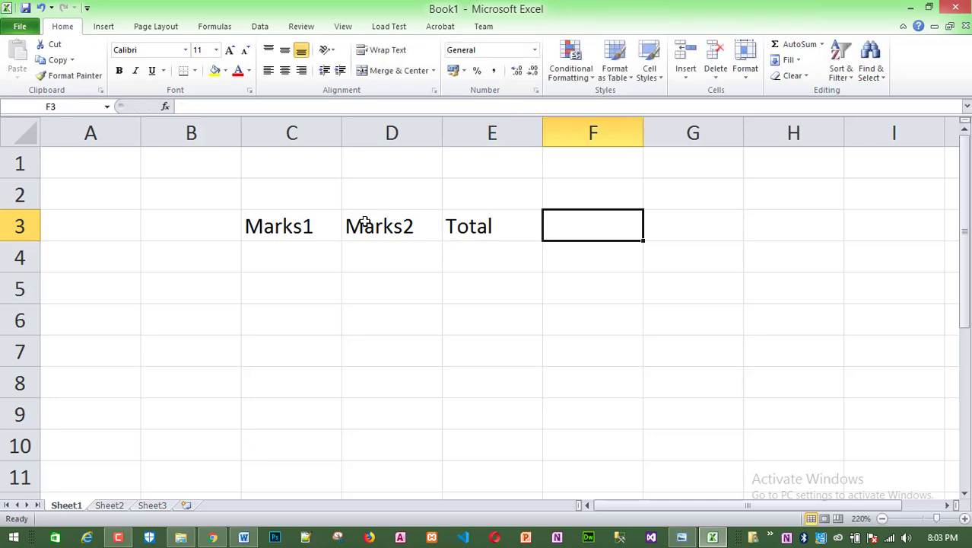
left_click(481, 255)
left_click(279, 254)
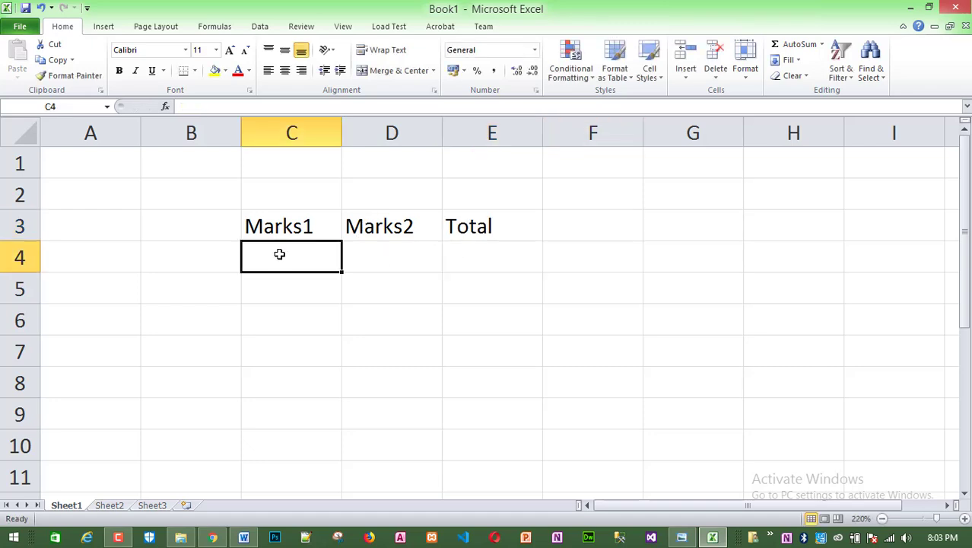
- Enter the marks 58 and 98 in C4 and D4, and 99 and 65 in C5 and D5
type("58")
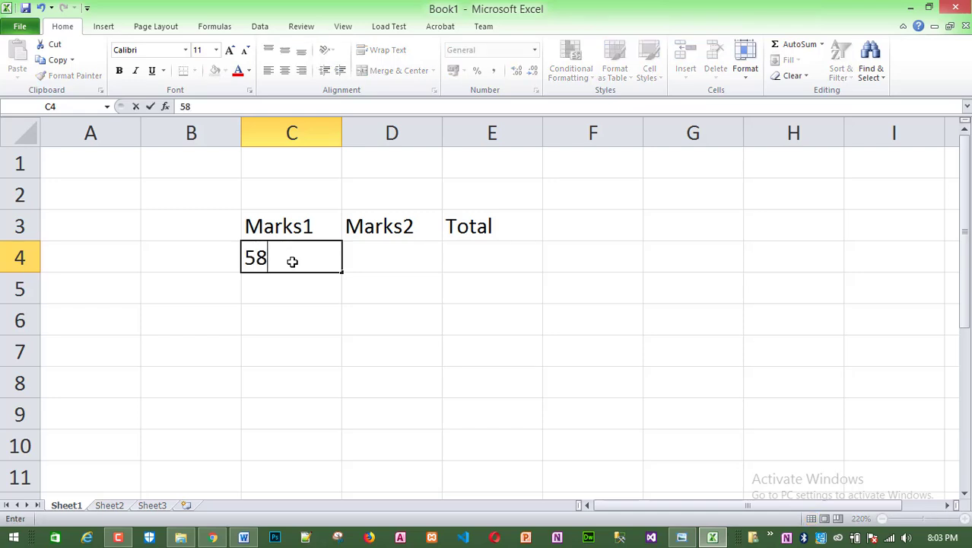
key("Tab")
type("98")
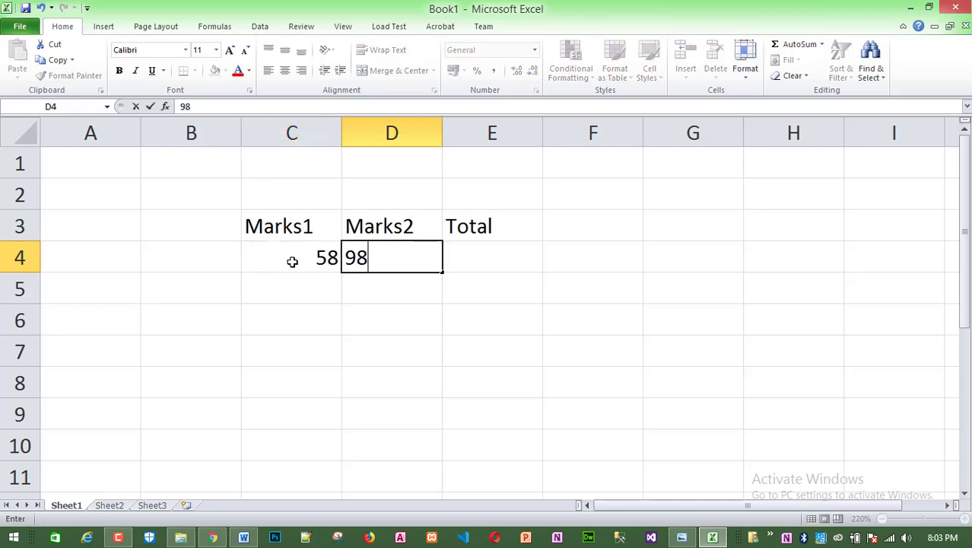
key("Return")
key("Left")
type("99")
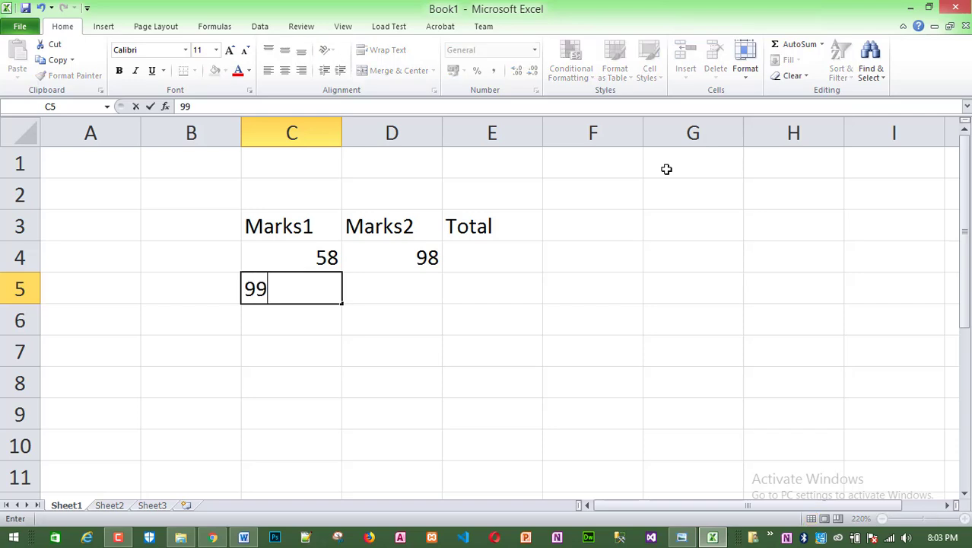
key("Tab")
type("65")
key("Tab")
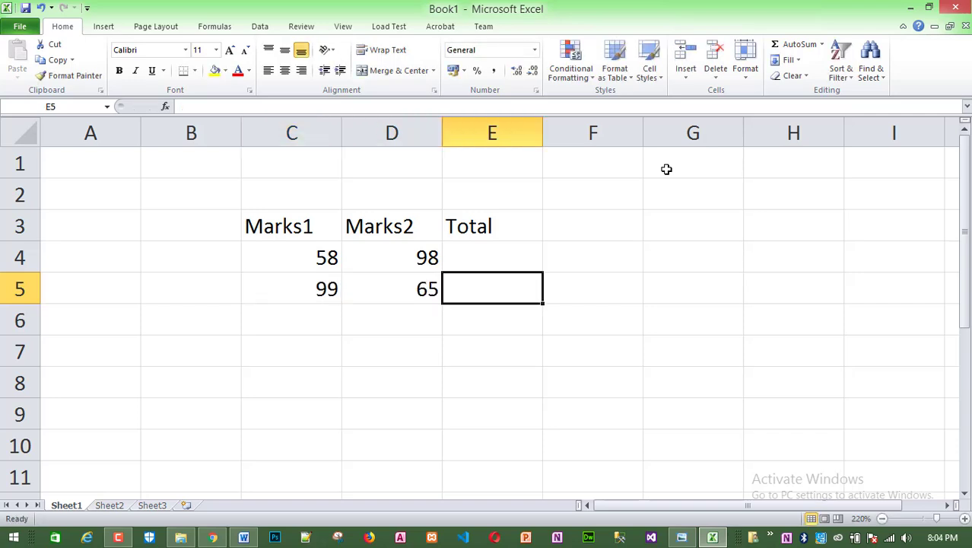
- Enter the third row of marks, with 354 in C6 and 78 in D6
key("Down")
key("Left")
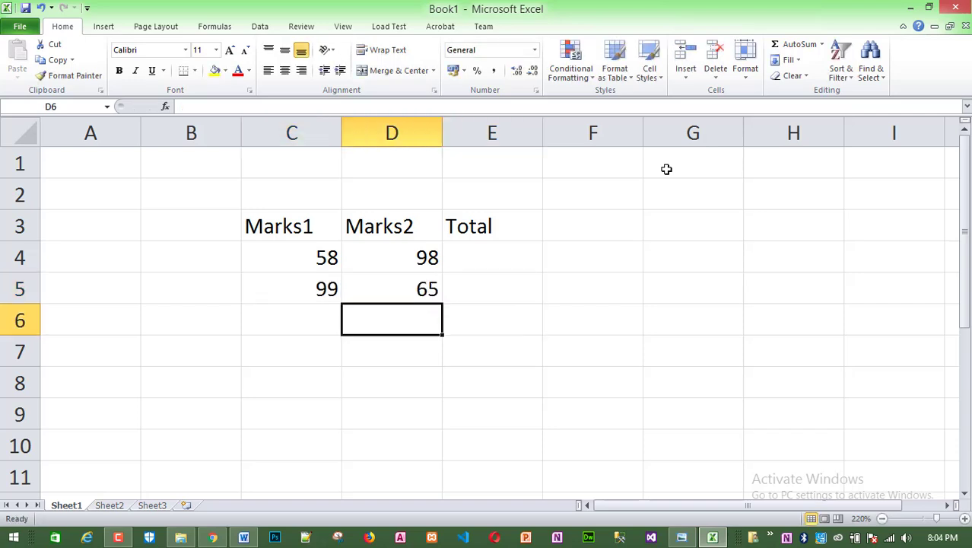
key("Left")
type("354")
key("Tab")
type("78")
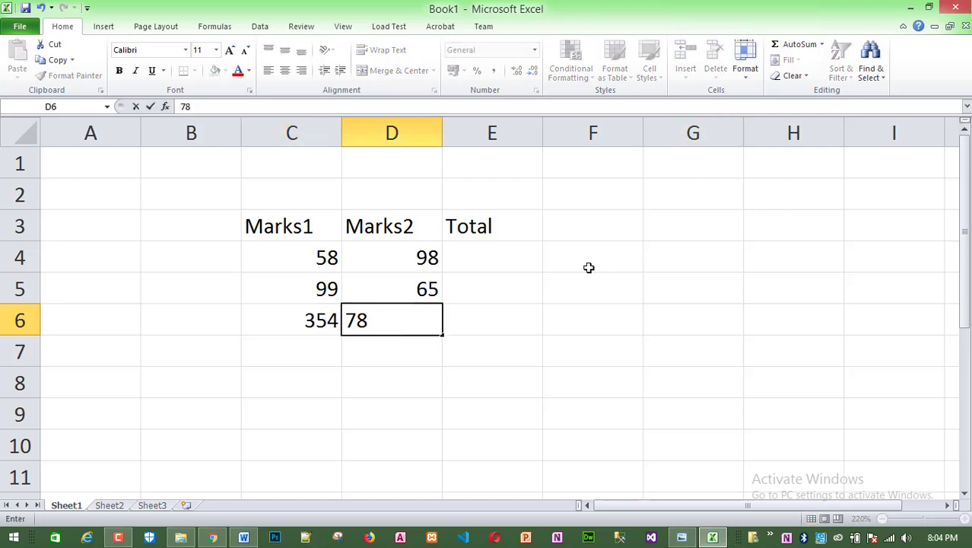
left_click(563, 277)
- Total the first row of marks in E4 with the formula =C4+D4
left_click(483, 251)
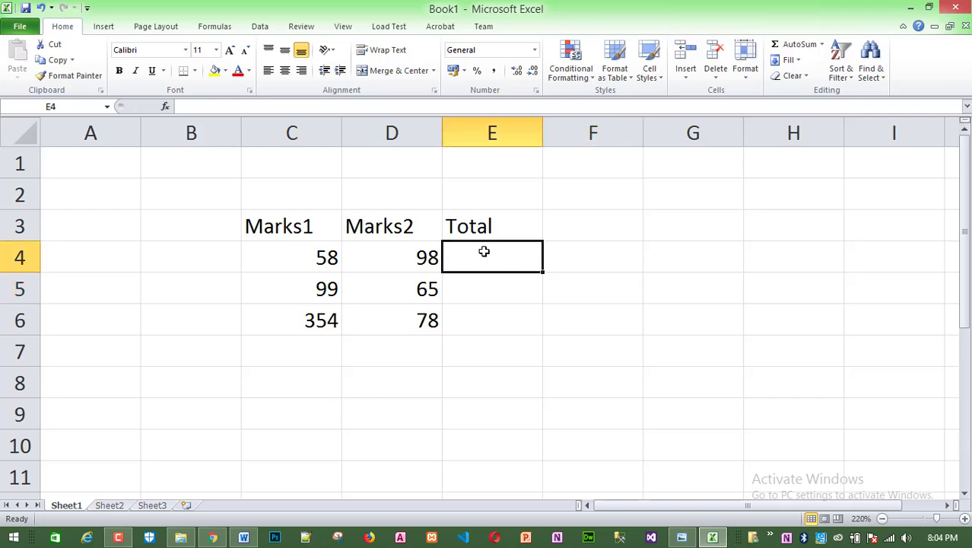
type("=")
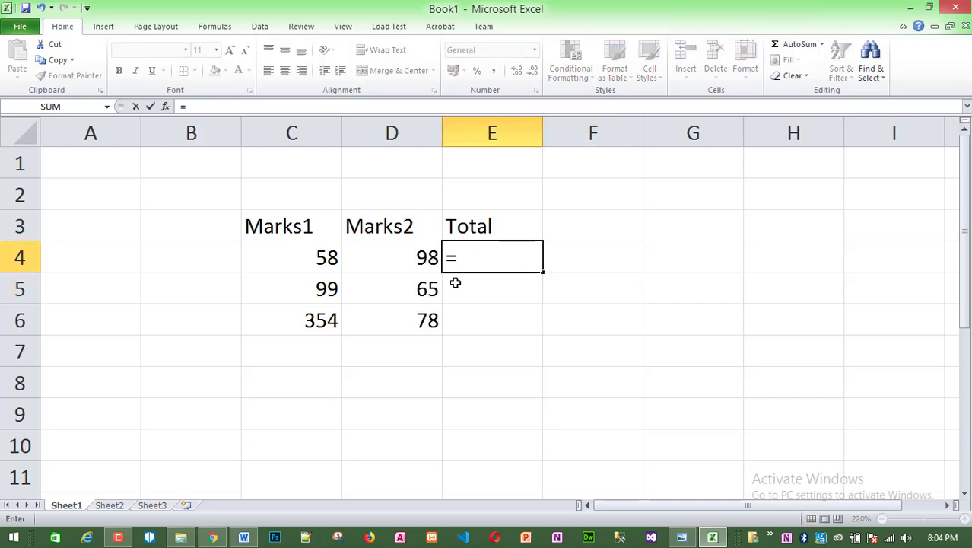
left_click(323, 257)
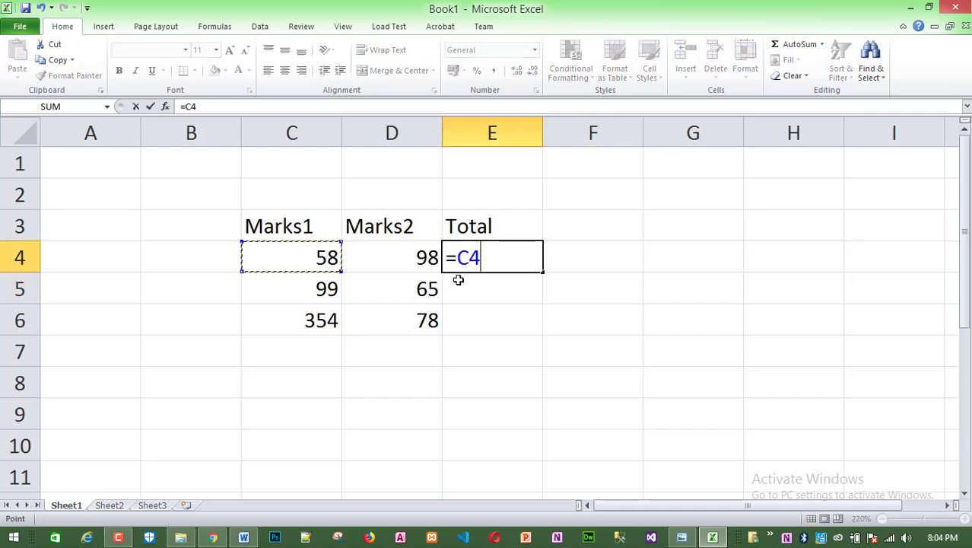
type("+")
left_click(398, 262)
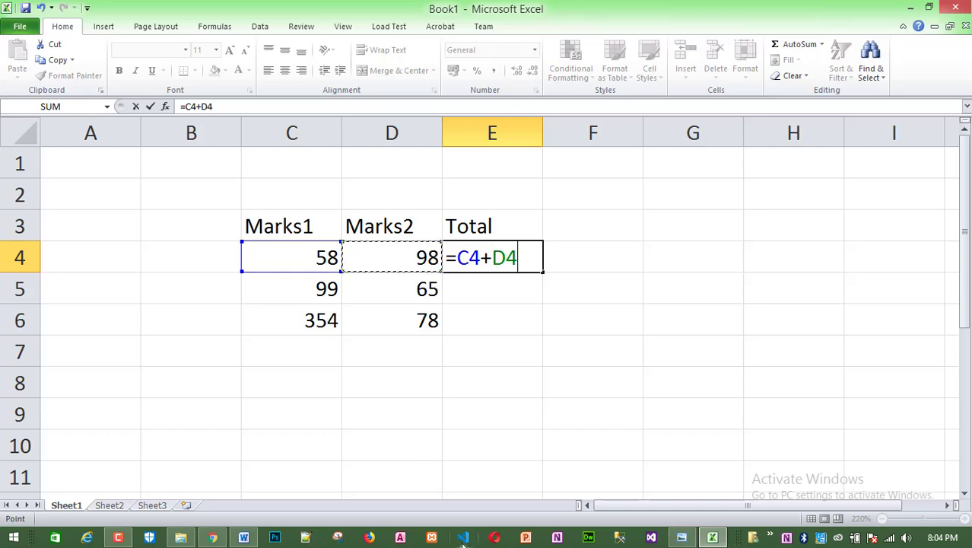
key("Return")
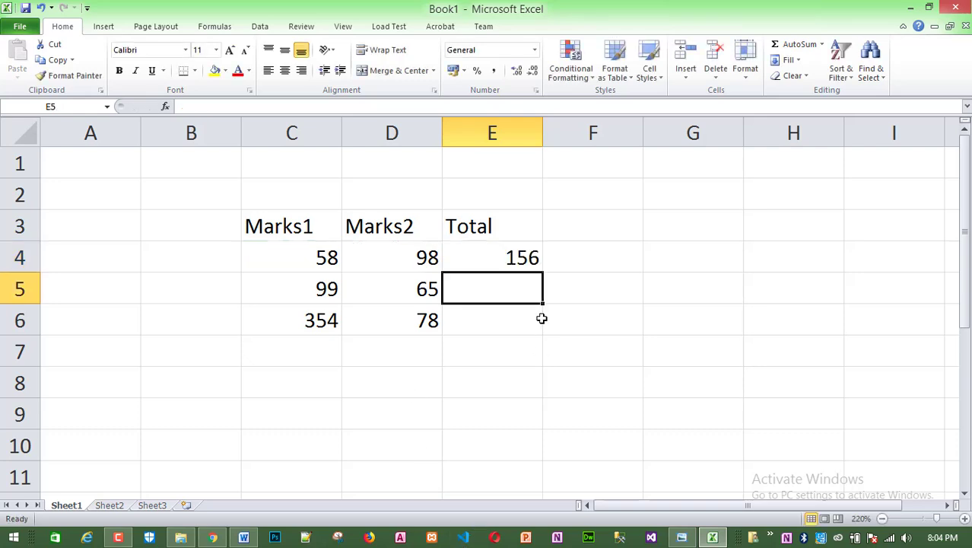
- Fill the total formula from E4 down through E6
left_click(517, 257)
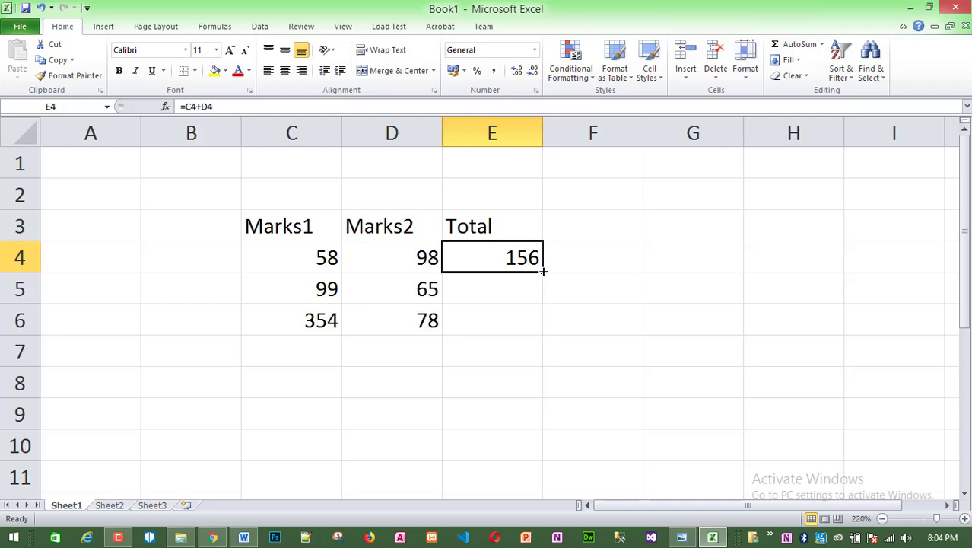
left_click_drag(543, 271, 544, 328)
left_click(625, 320)
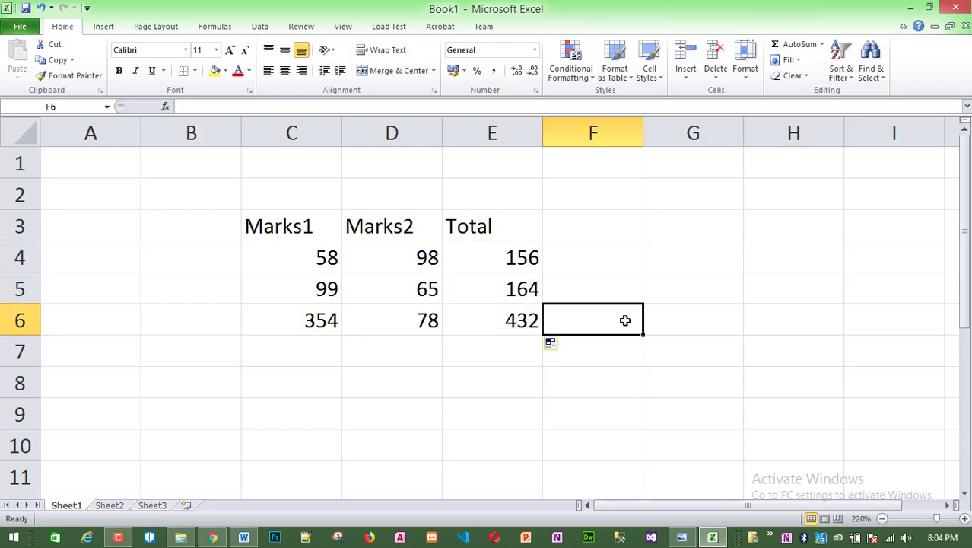
left_click(790, 321)
- Apply All Borders to the marks table in C3:E6
left_click_drag(258, 230, 502, 321)
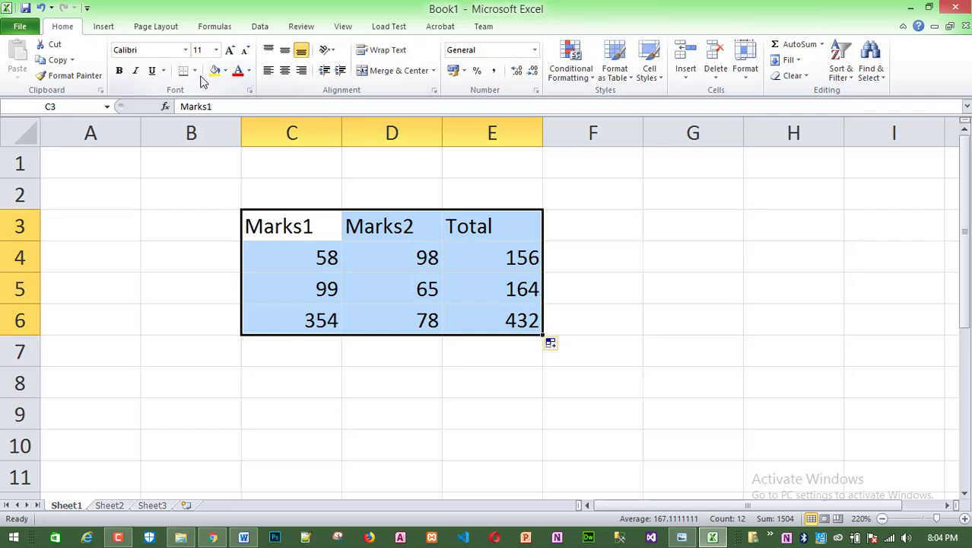
left_click(196, 72)
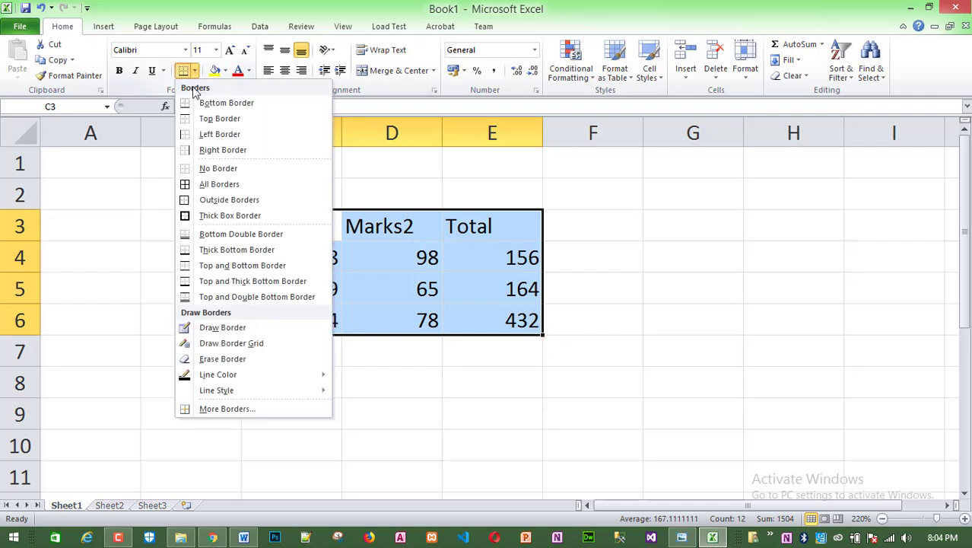
left_click(202, 185)
left_click(606, 315)
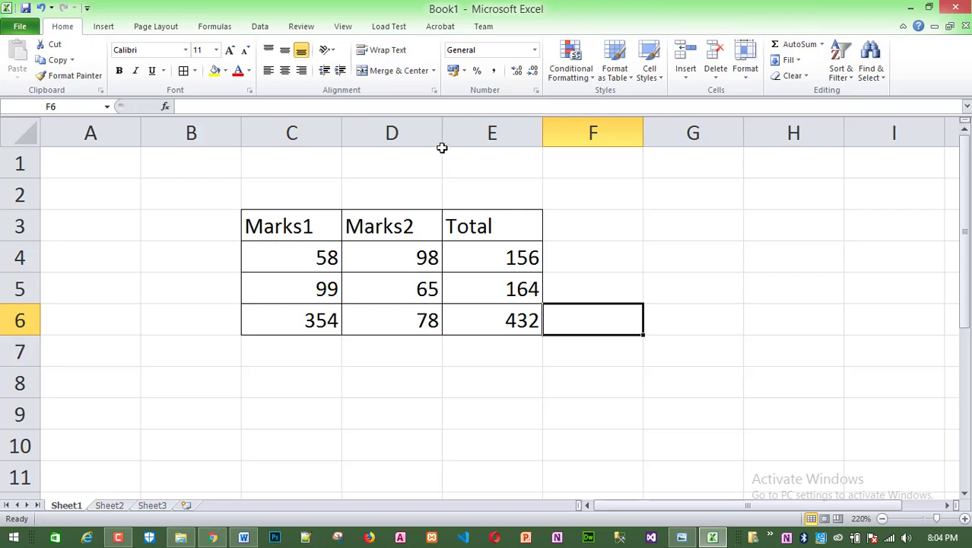
- Widen columns C, D and E of the marks table
left_click_drag(442, 143, 498, 151)
left_click_drag(342, 134, 367, 136)
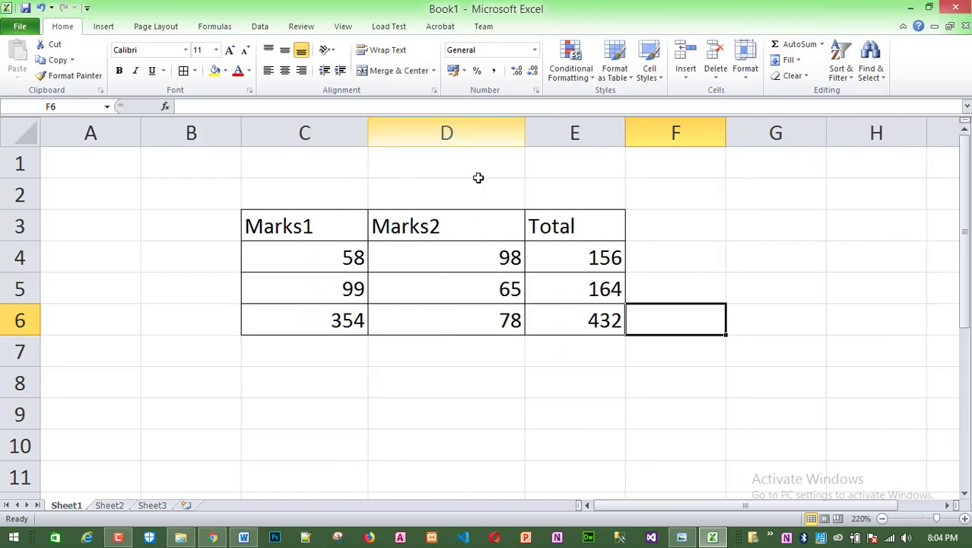
left_click_drag(628, 137, 665, 137)
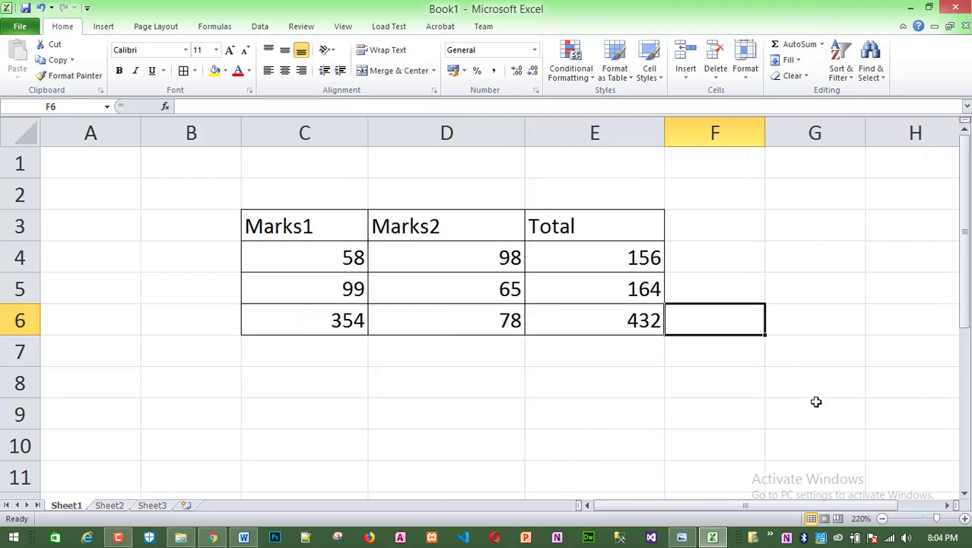
left_click(731, 406)
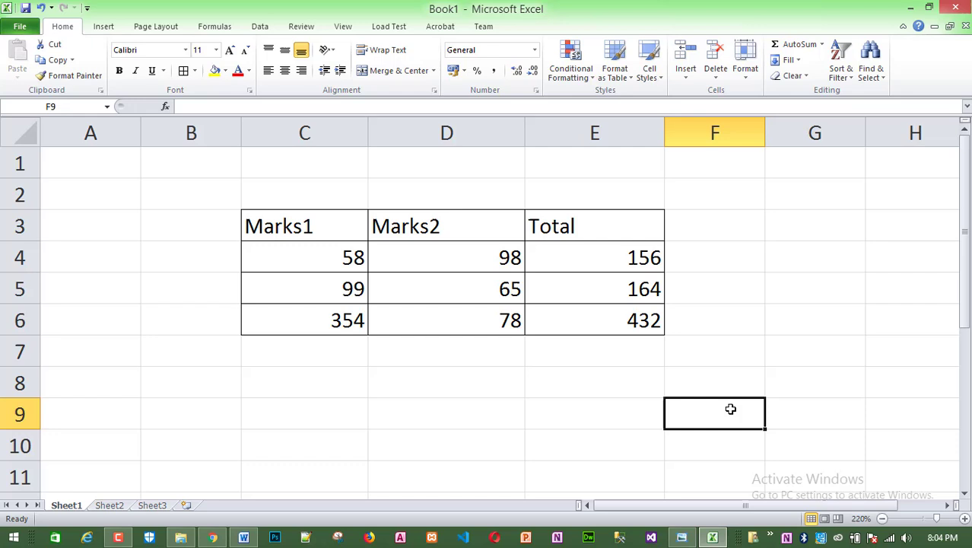
- Examine the formula in E4 and the cells it references, leaving it unchanged
left_click(586, 254)
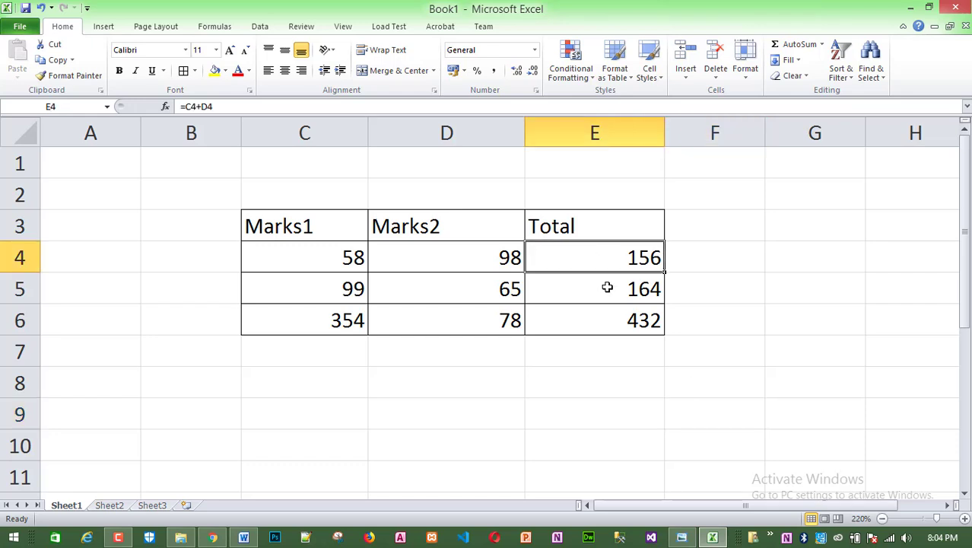
double_click(601, 263)
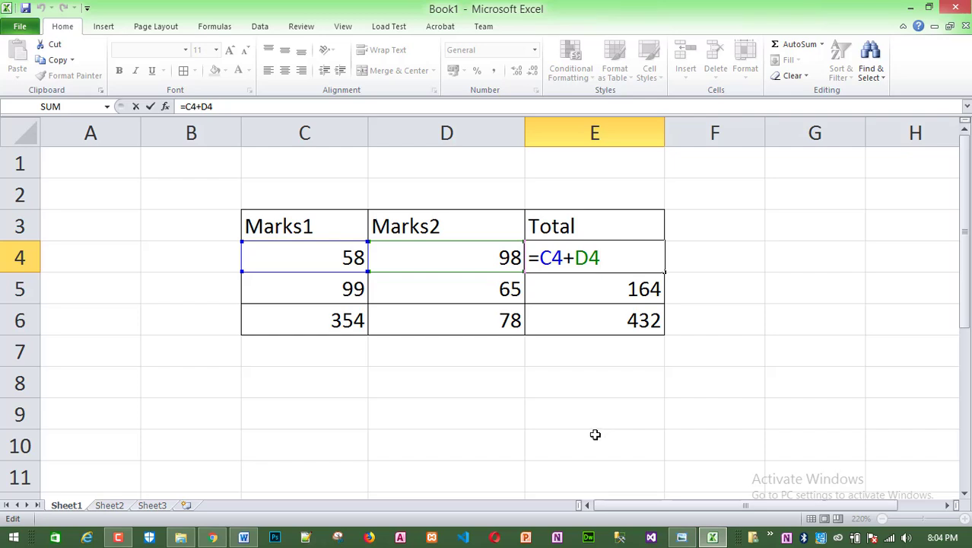
left_click_drag(594, 259, 527, 258)
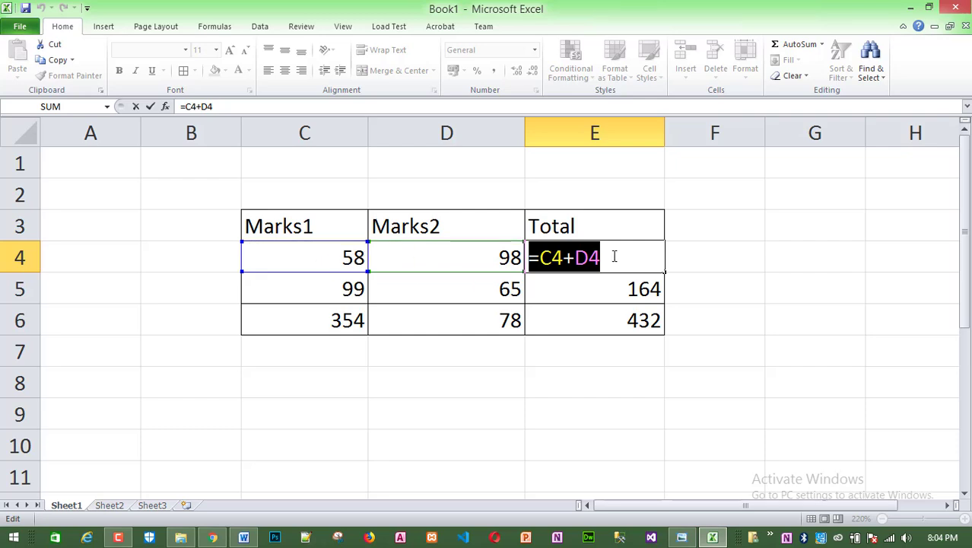
left_click_drag(622, 257, 528, 257)
left_click(608, 259)
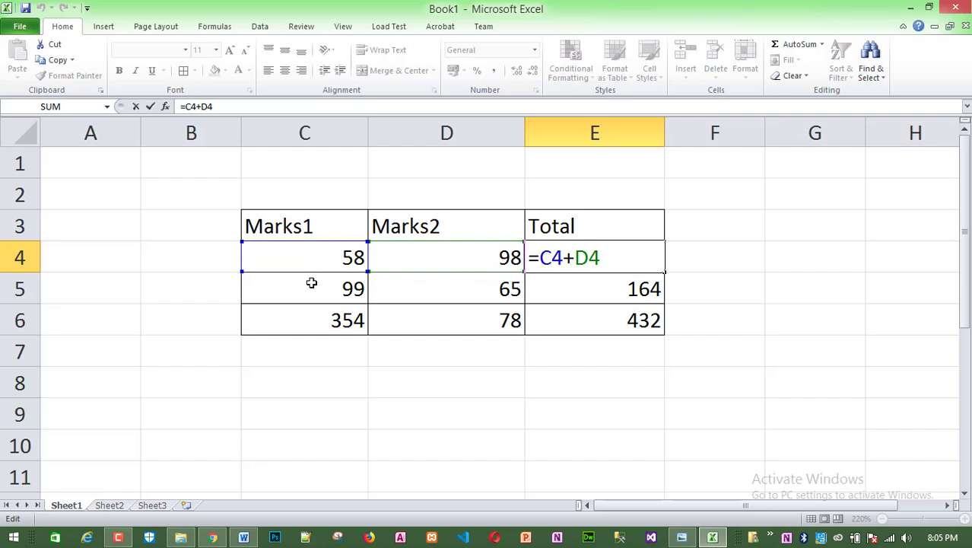
key("Return")
left_click(319, 253)
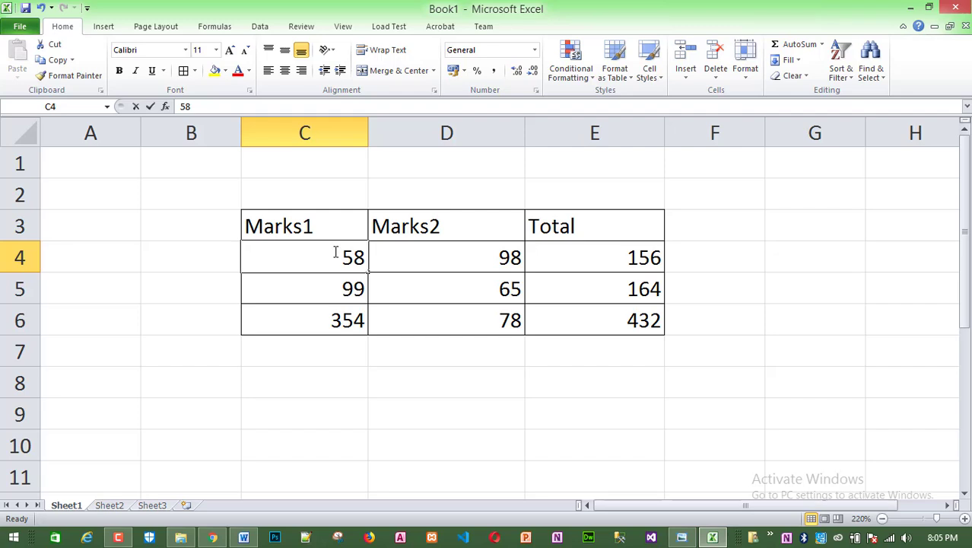
double_click(602, 246)
left_click_drag(631, 249, 539, 255)
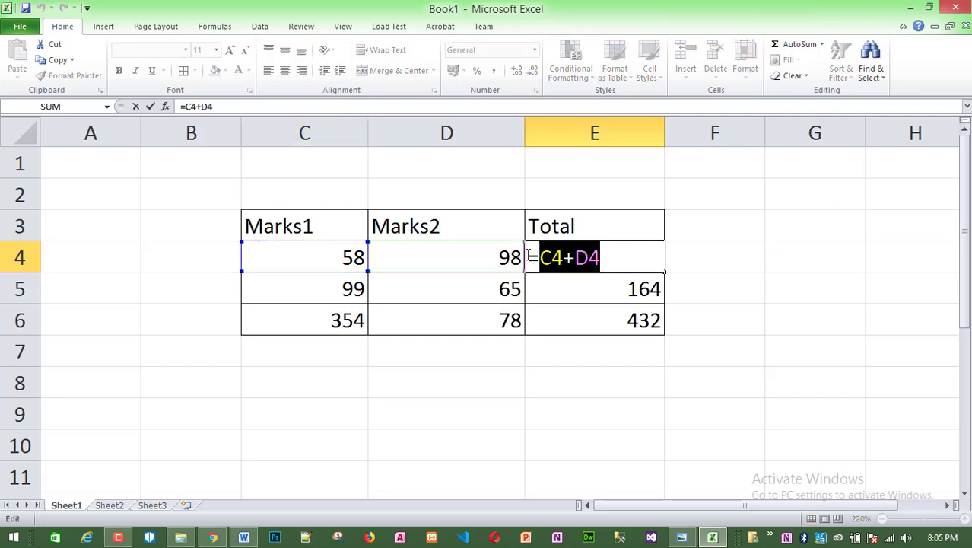
left_click(335, 250)
left_click(412, 251)
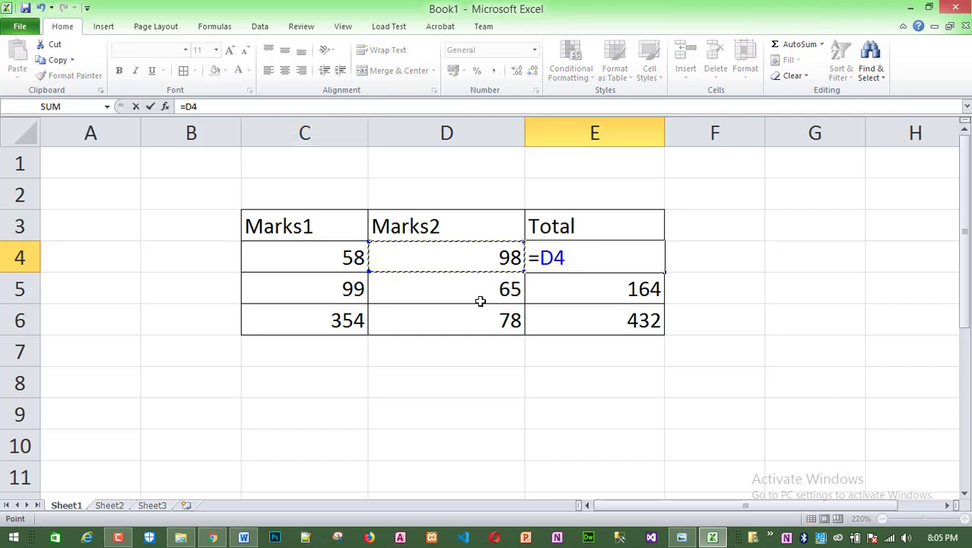
key("ctrl+z")
key("ctrl+y")
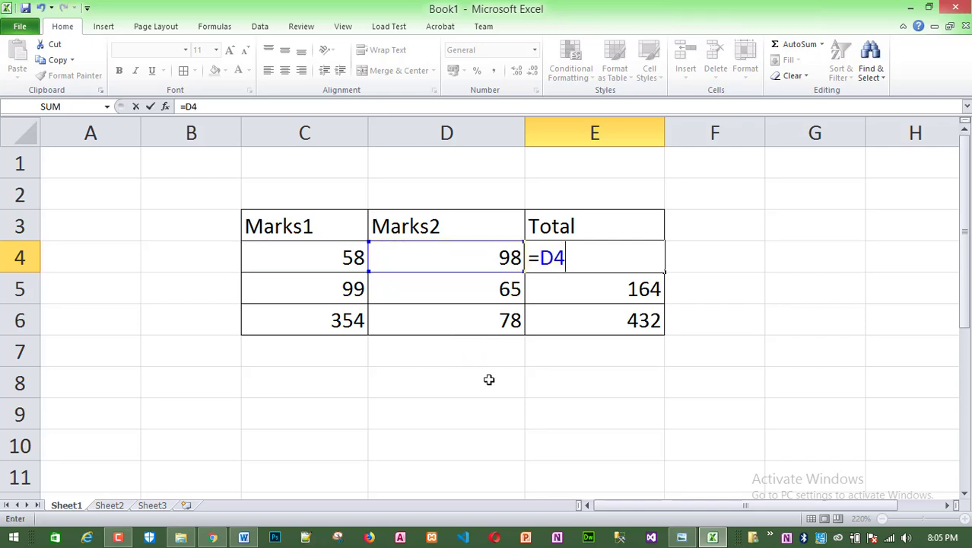
left_click(490, 380)
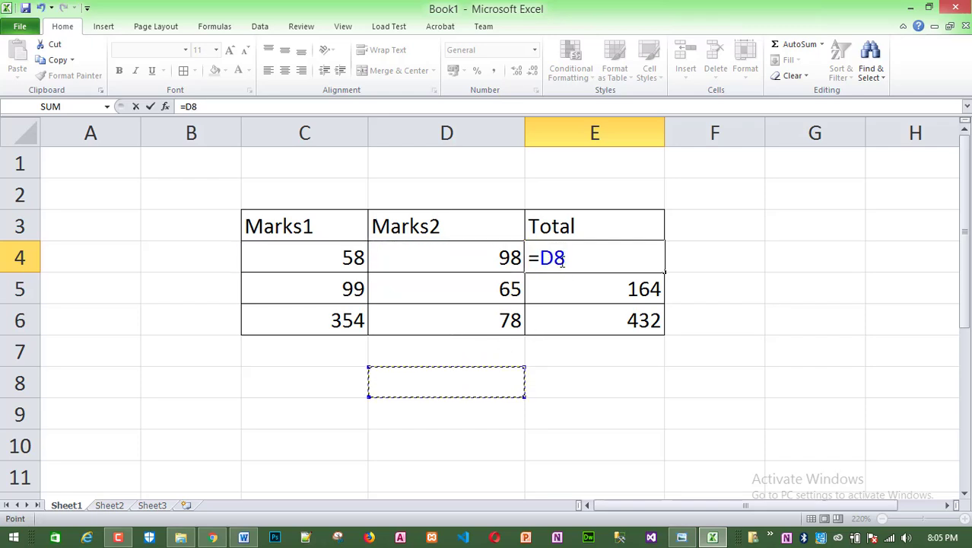
- Remove the wrong reference from the formula in E4 and rebuild it as =C4+D4
key("BackSpace")
key("BackSpace")
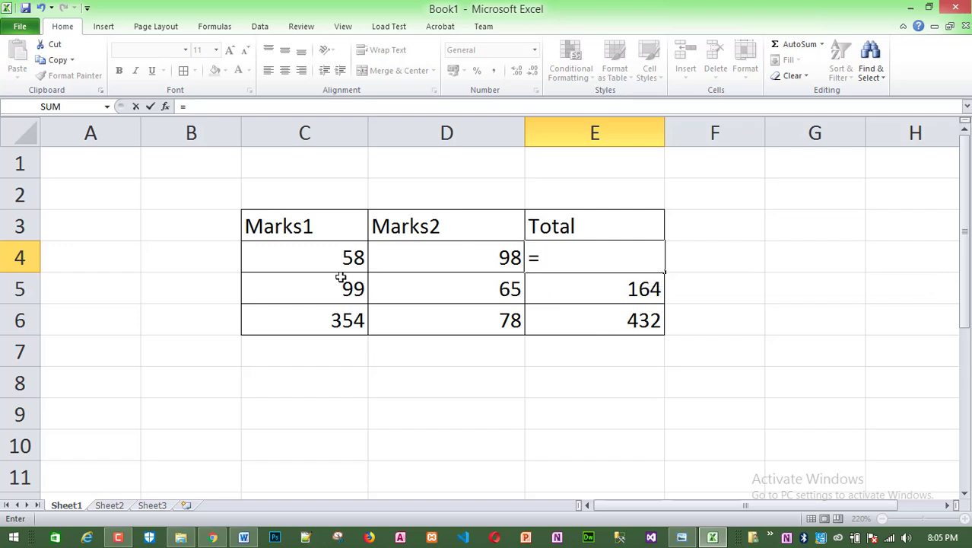
left_click(321, 259)
type("+")
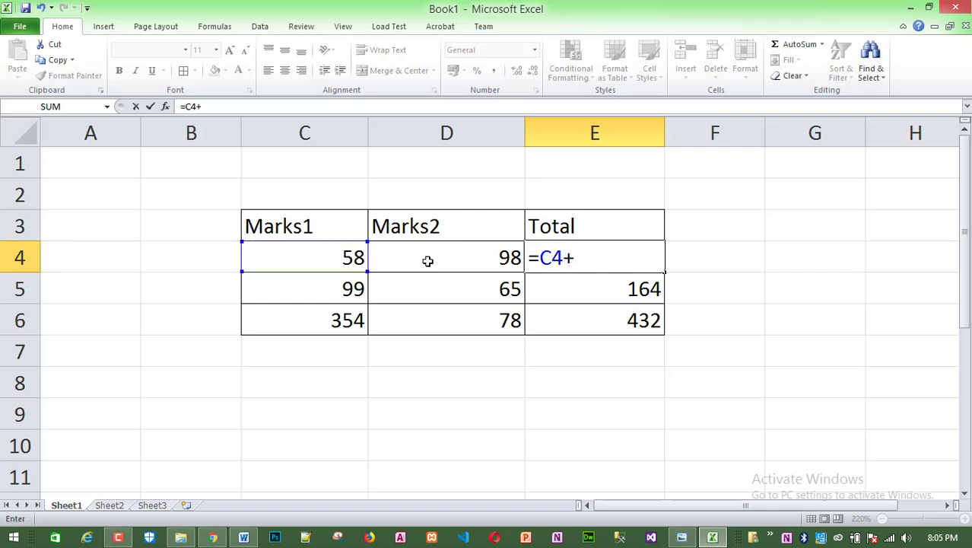
left_click(427, 261)
key("Return")
left_click(665, 318)
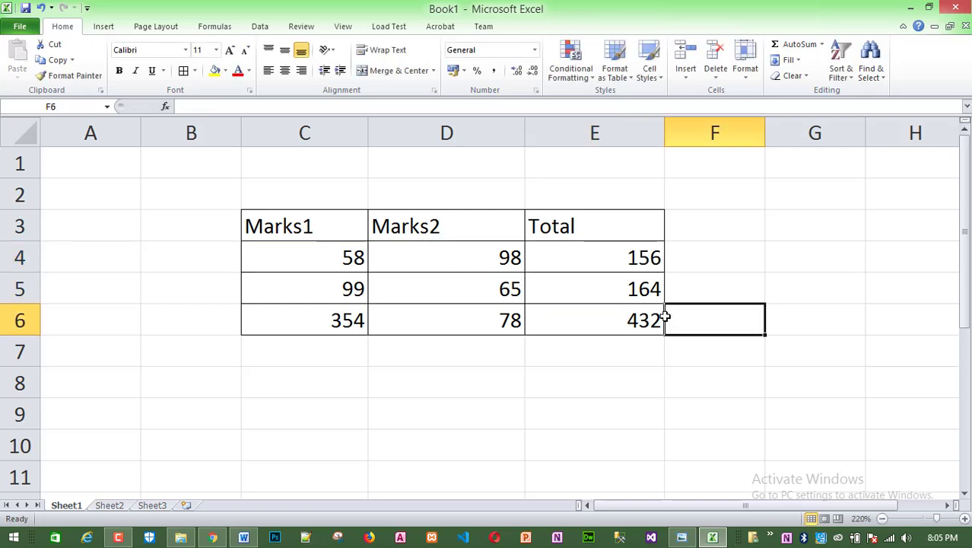
- Enter the label "no of subjects" in cell E2 above the Total heading
left_click(694, 228)
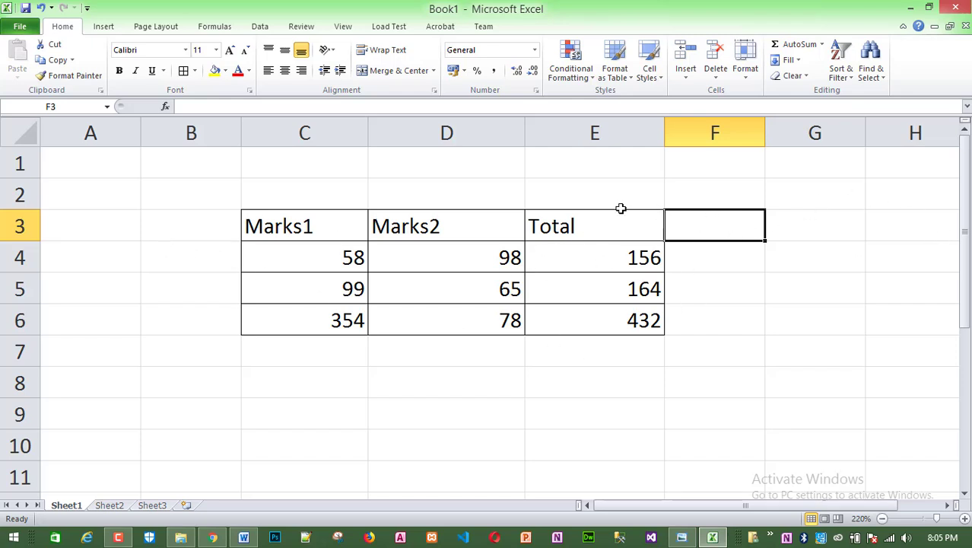
left_click(597, 194)
type("sub")
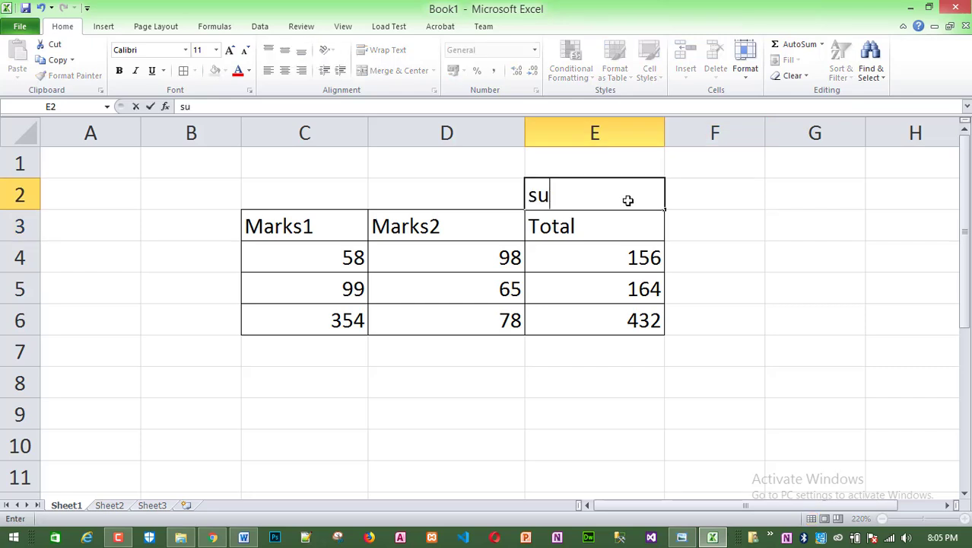
key("BackSpace")
key("BackSpace")
key("BackSpace")
type("no")
type("s")
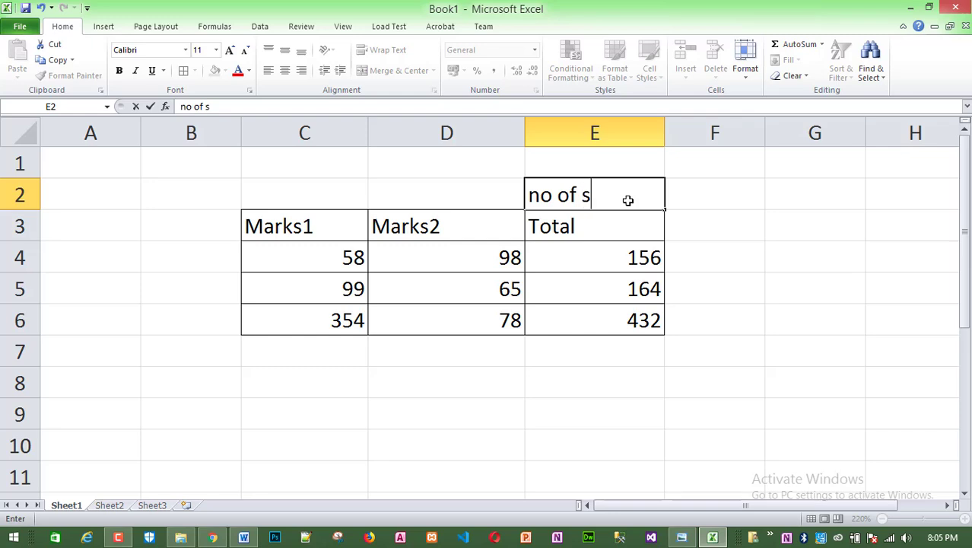
type("ubjects")
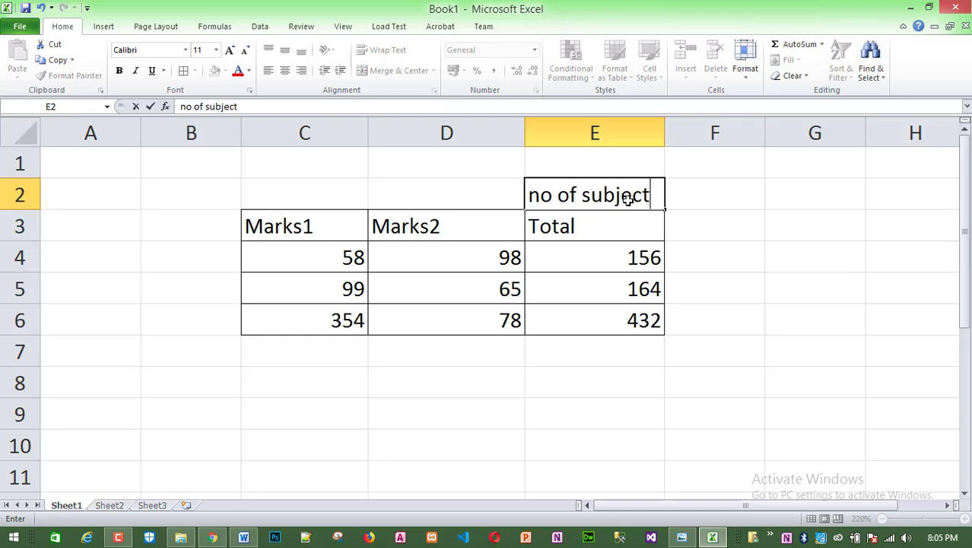
- Set the number of subjects to 2 in cell F2, beside its label
left_click(715, 190)
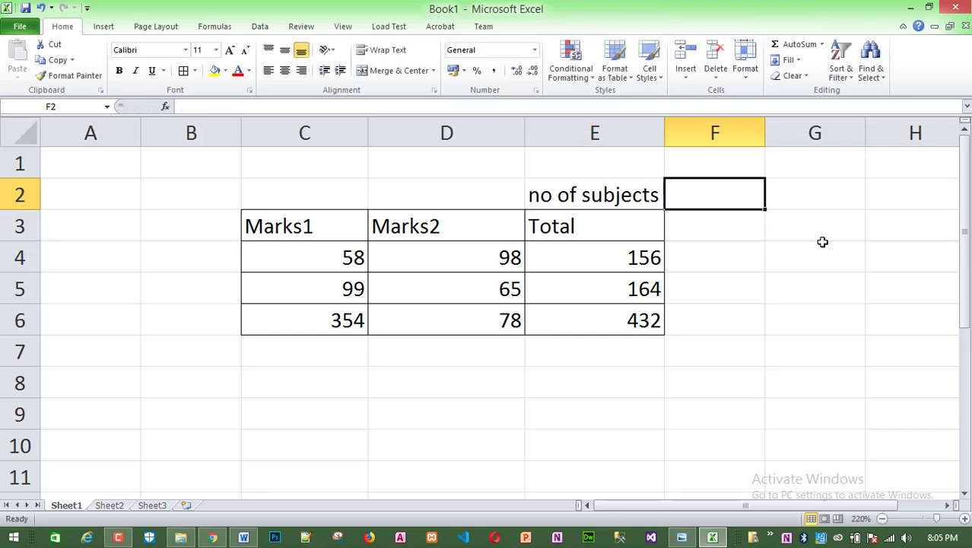
type("2")
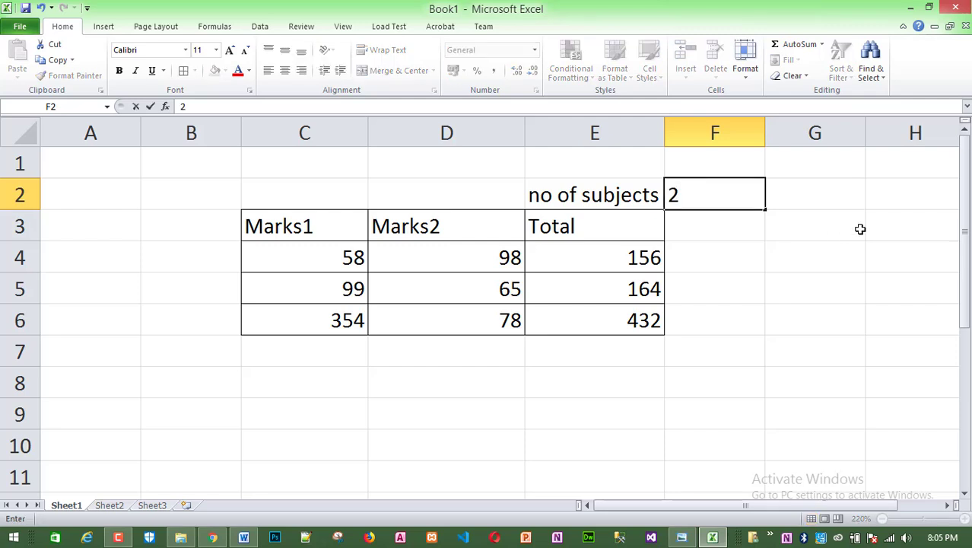
left_click(858, 227)
left_click(823, 307)
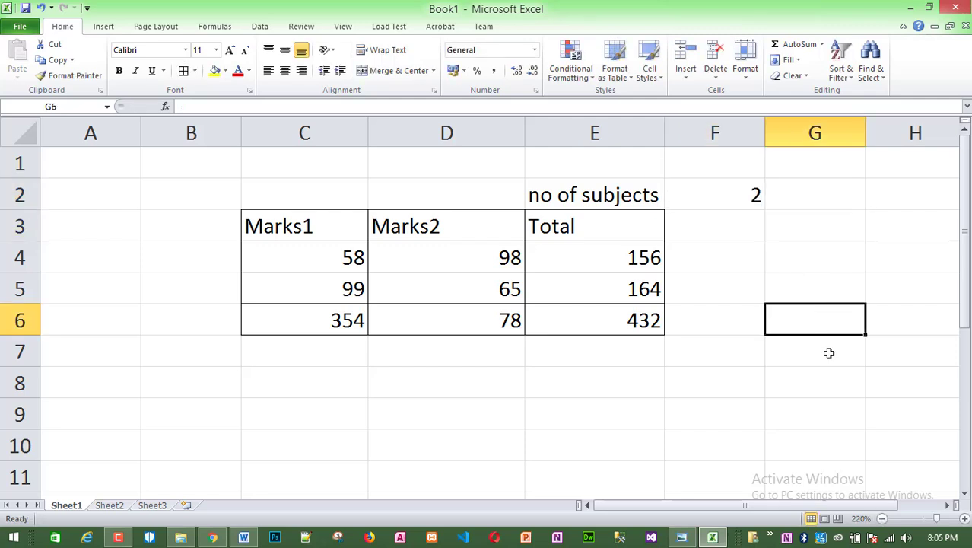
- Add the heading "Average" in F3 and apply borders to cells F3:F6
left_click(715, 227)
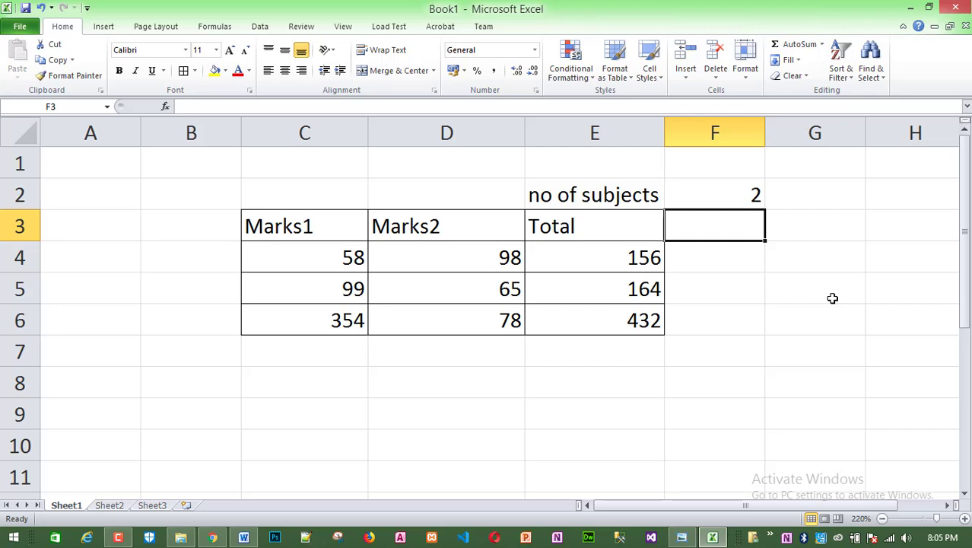
type("Average")
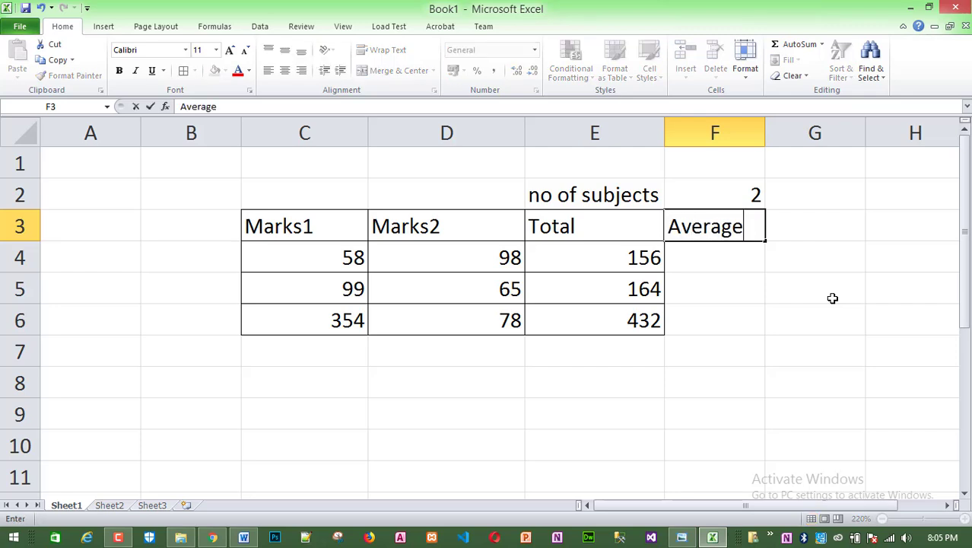
left_click(832, 298)
left_click_drag(692, 212, 706, 319)
left_click(183, 70)
left_click(229, 293)
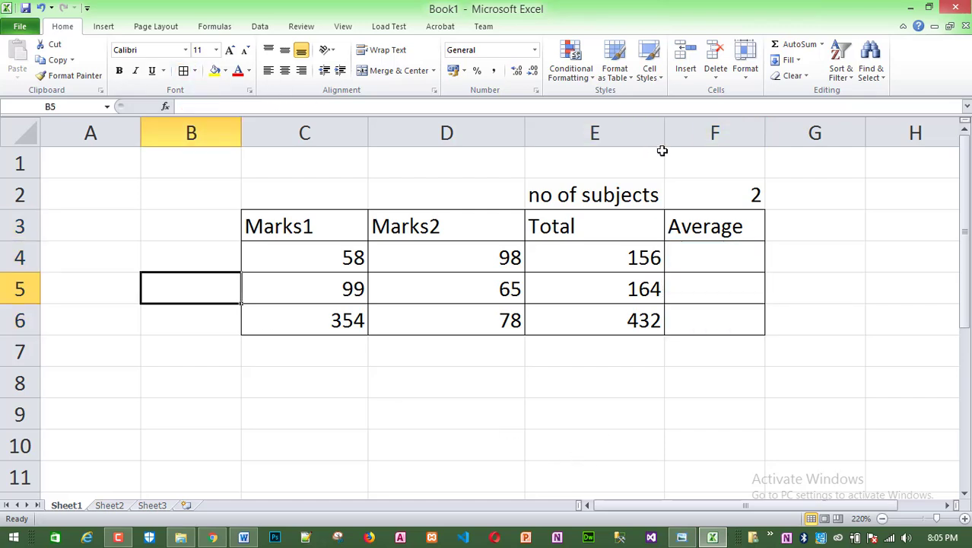
- Widen column E so the "no of subjects" label has more room
left_click_drag(664, 141, 695, 139)
left_click(746, 289)
left_click(732, 432)
left_click(656, 267)
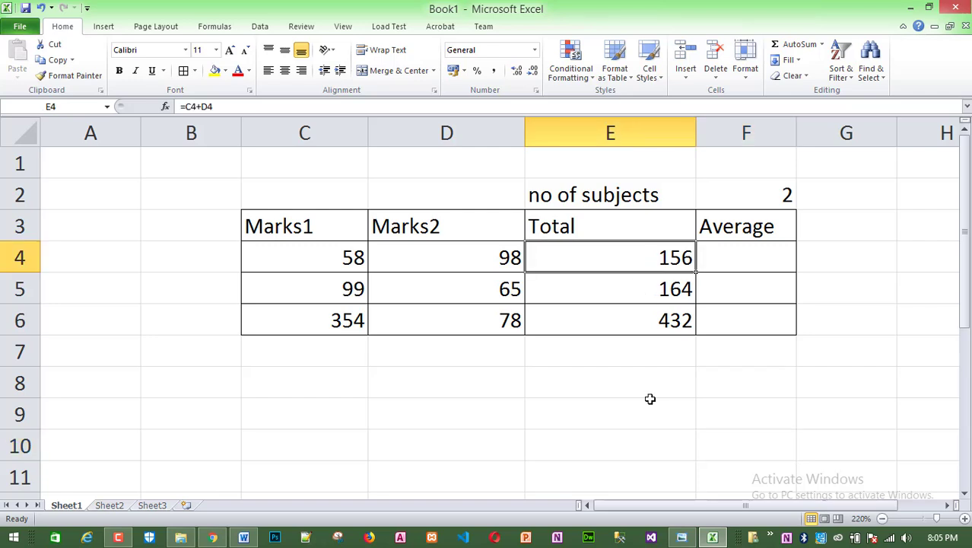
left_click(650, 392)
left_click(376, 403)
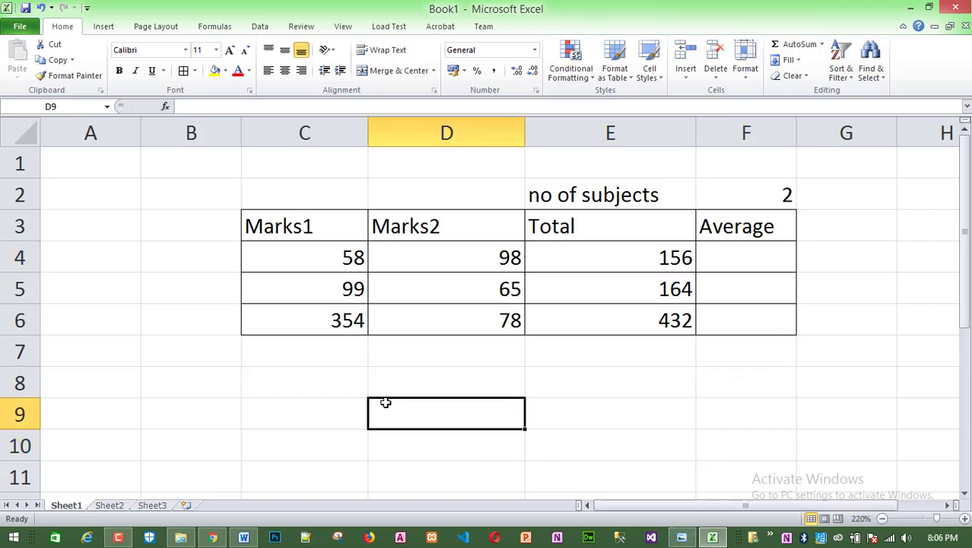
left_click(322, 250)
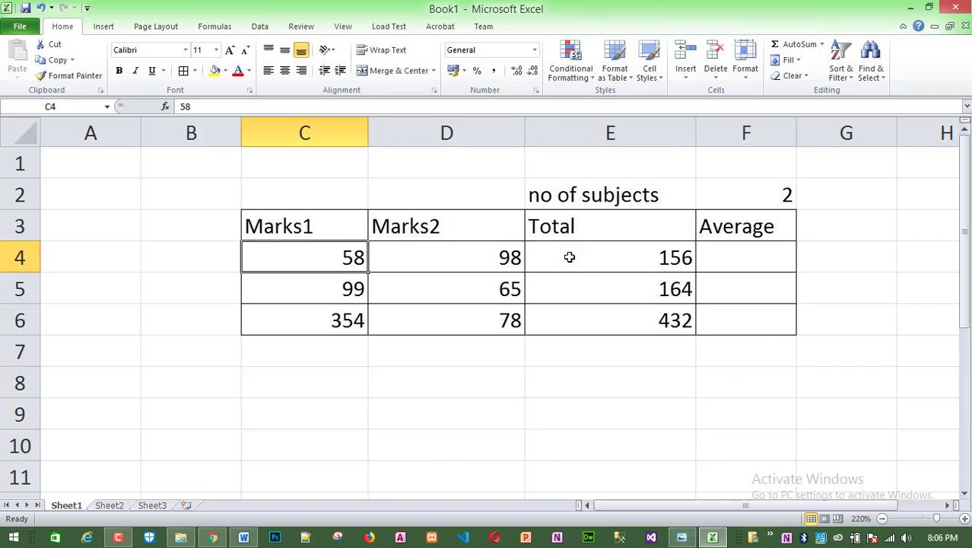
- Calculate the first row's average in F4 with the formula =E4/2
left_click(758, 259)
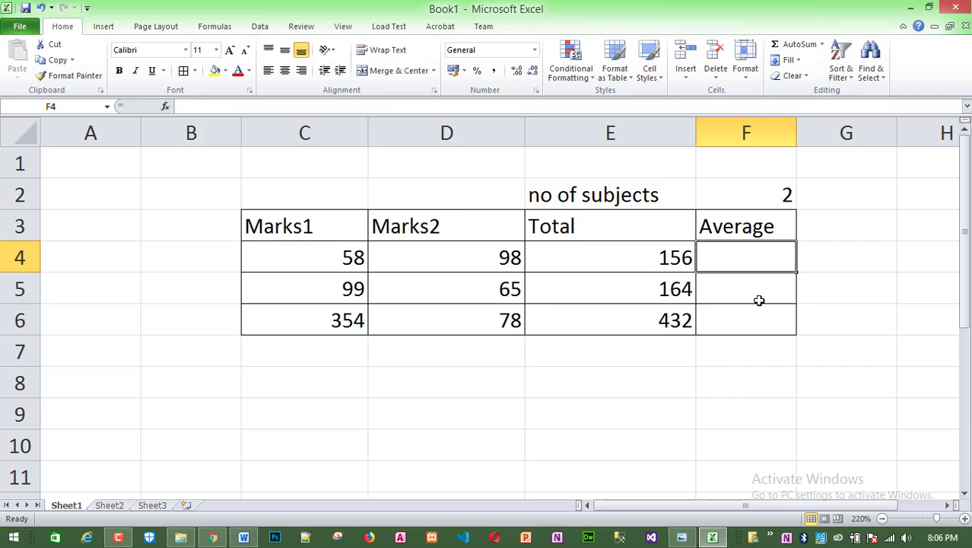
type("=")
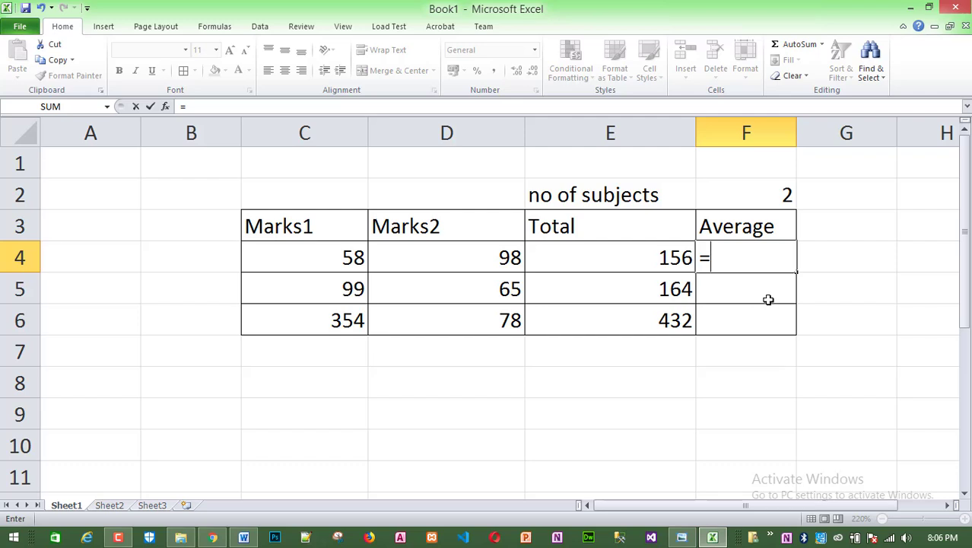
left_click(661, 255)
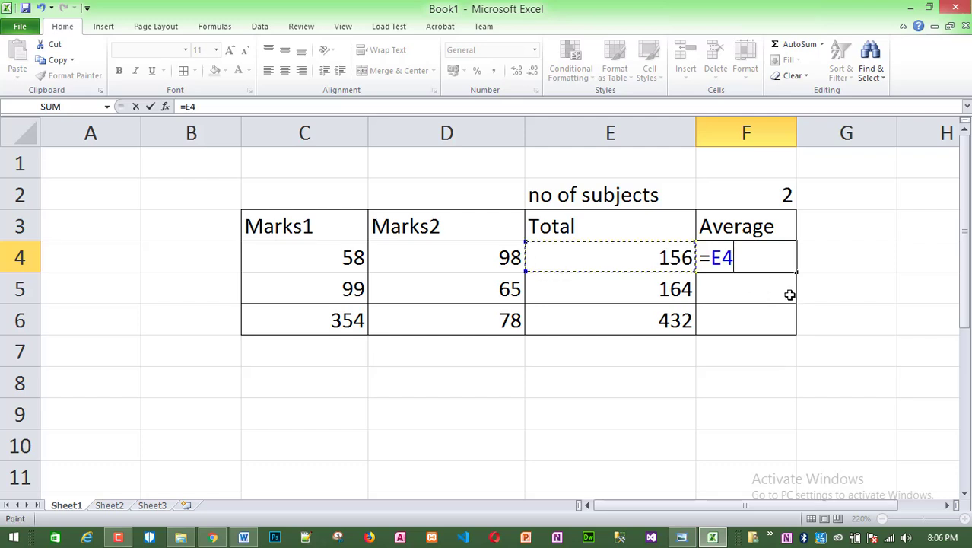
type("/2")
key("Return")
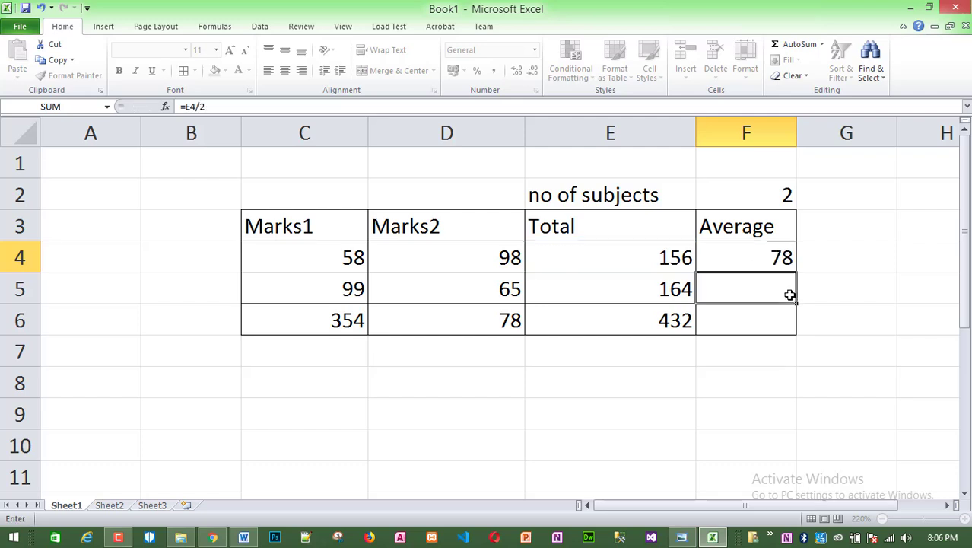
- Fill the average formula from F4 down to F6
left_click(759, 257)
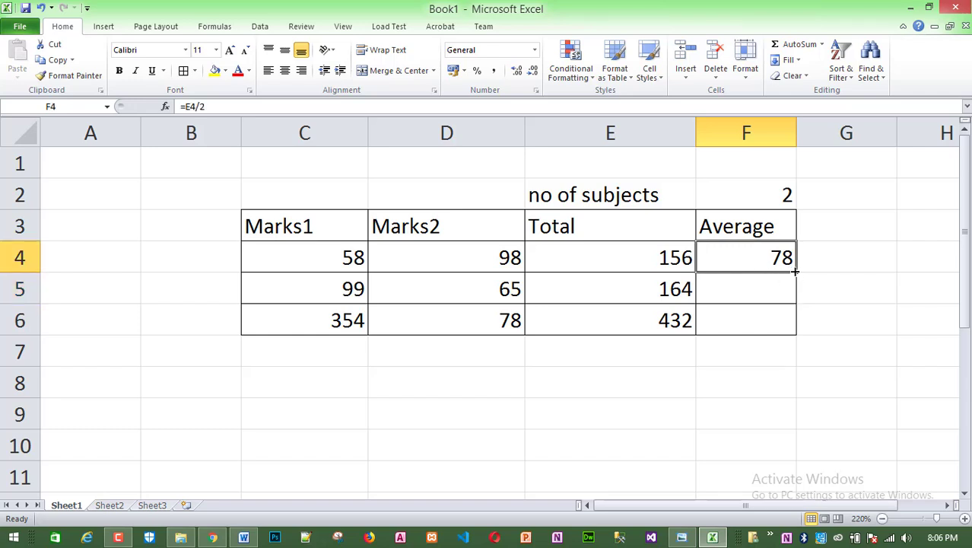
left_click_drag(795, 271, 801, 328)
left_click(887, 283)
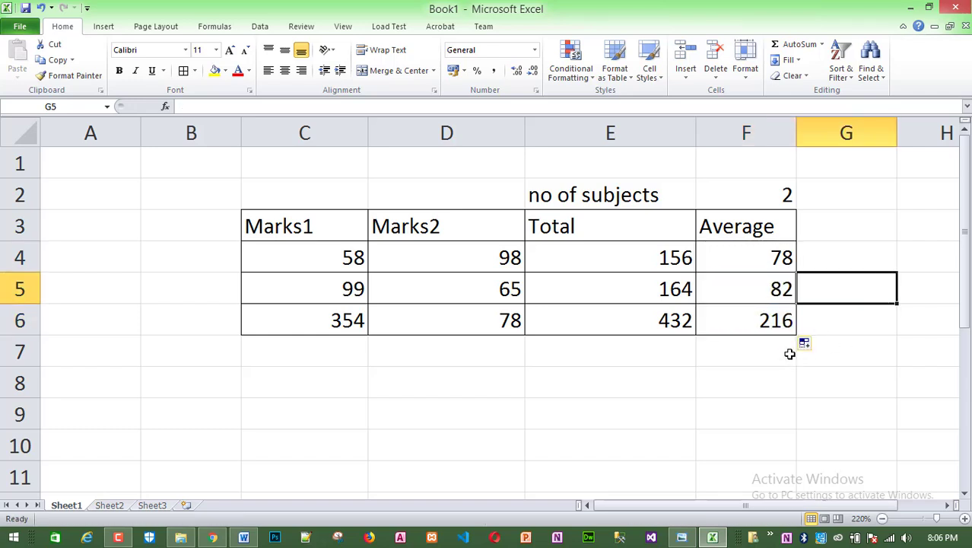
- Clear the average formulas from cells F4:F6
left_click_drag(734, 254, 736, 314)
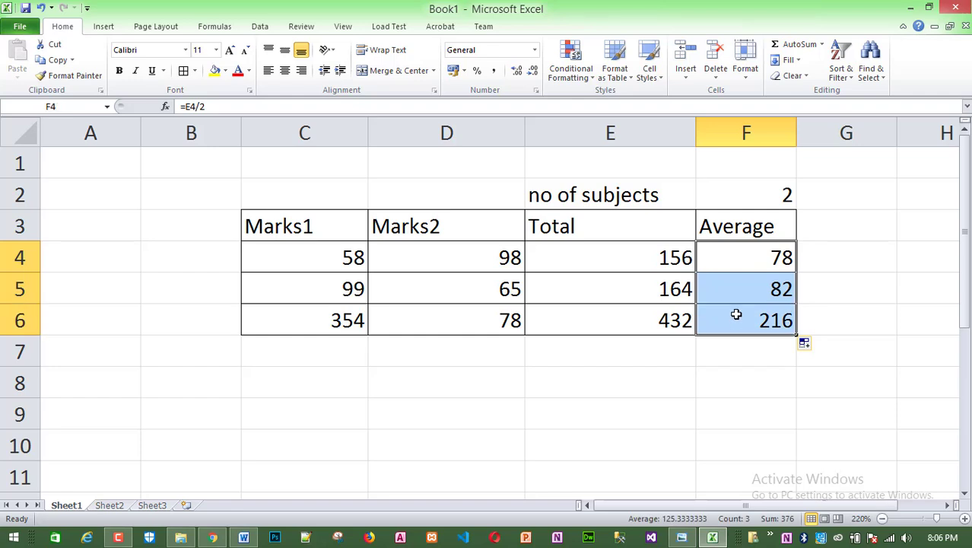
key("Delete")
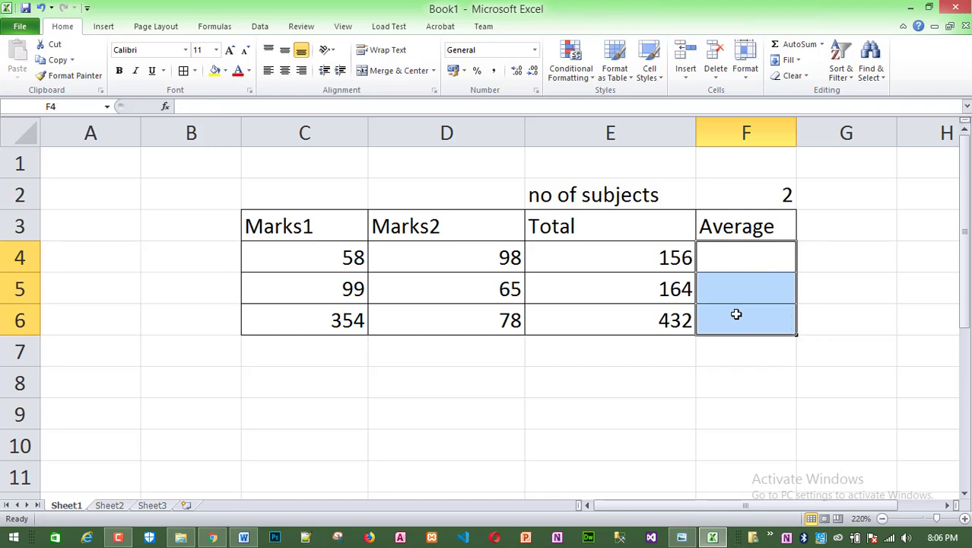
left_click(587, 411)
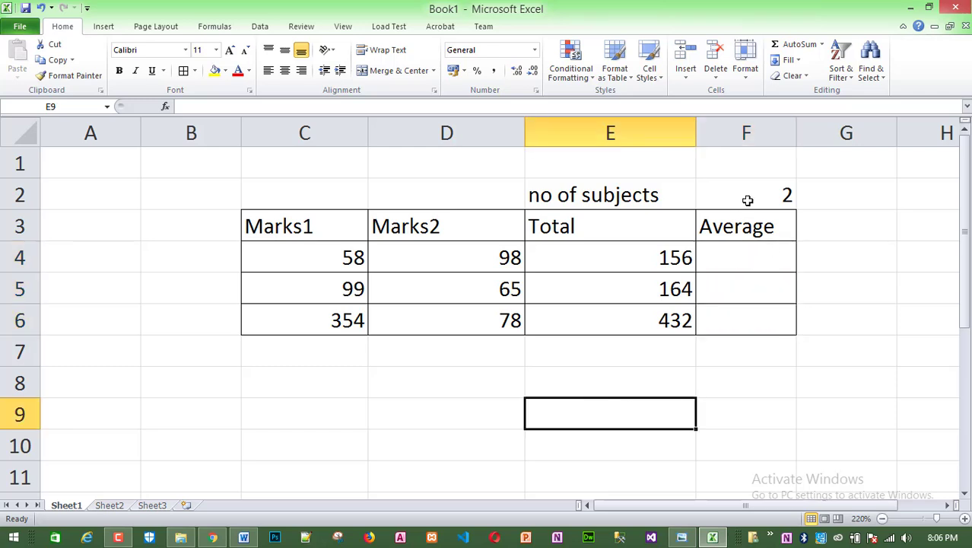
- Examine the number of subjects in F2 in relation to the empty average cells starting at F4
left_click(738, 262)
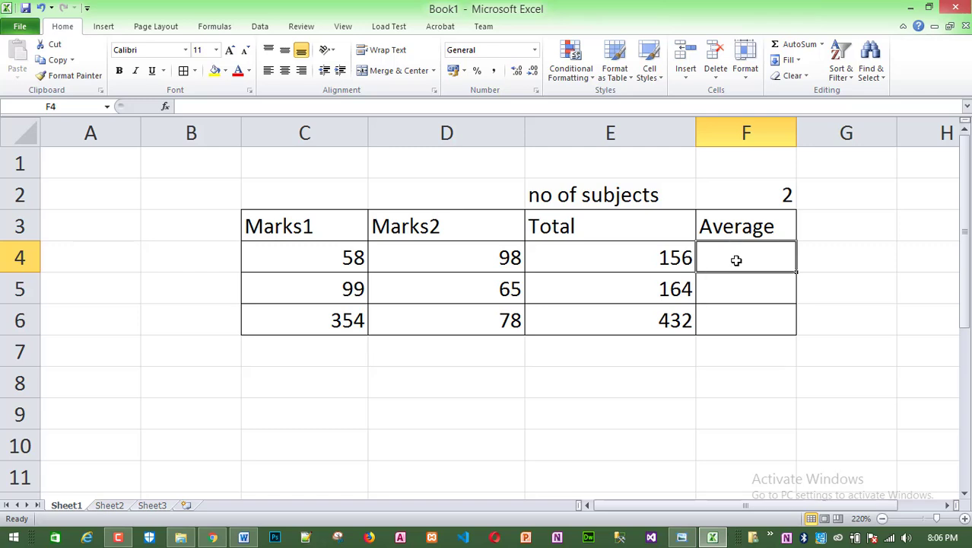
left_click(746, 287)
left_click(736, 257)
left_click(720, 193)
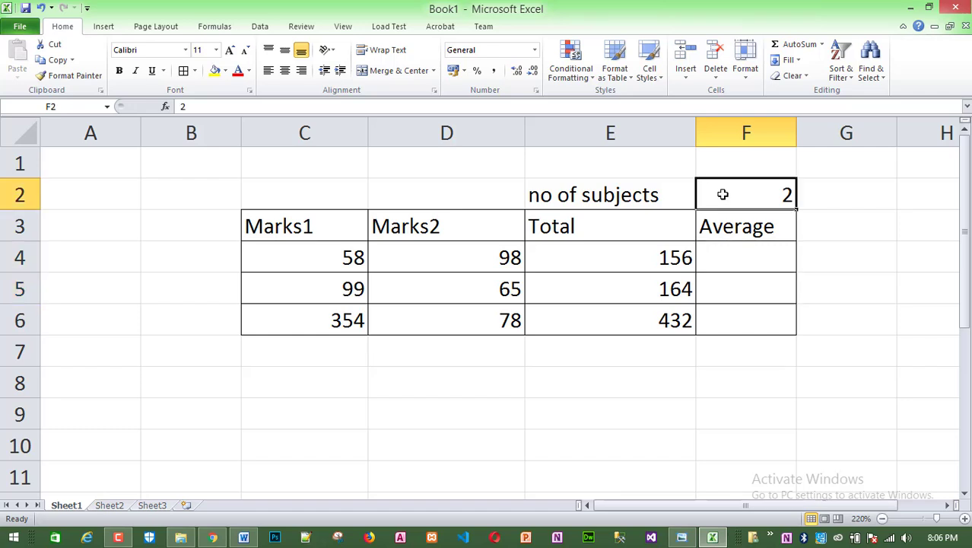
left_click(741, 260)
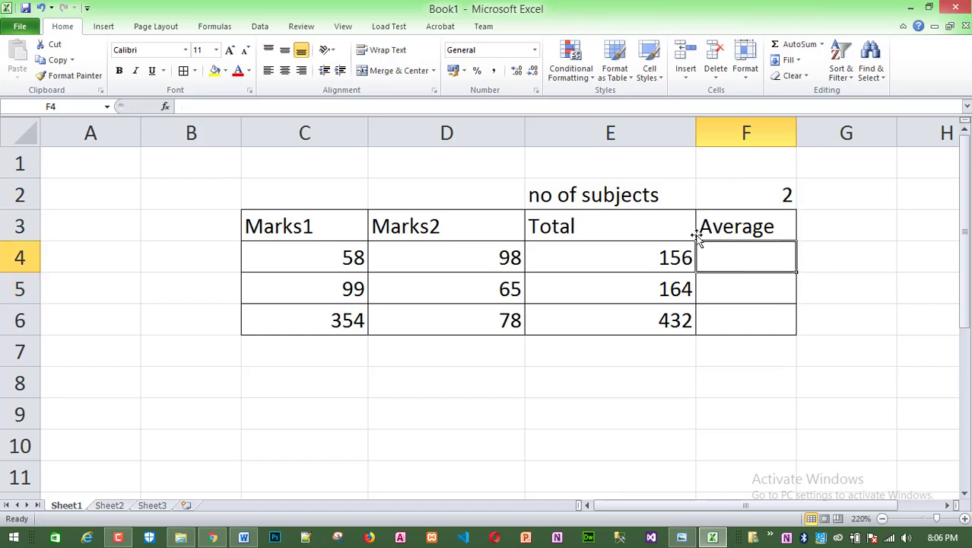
left_click(739, 189)
left_click_drag(738, 188, 740, 252)
left_click(800, 252)
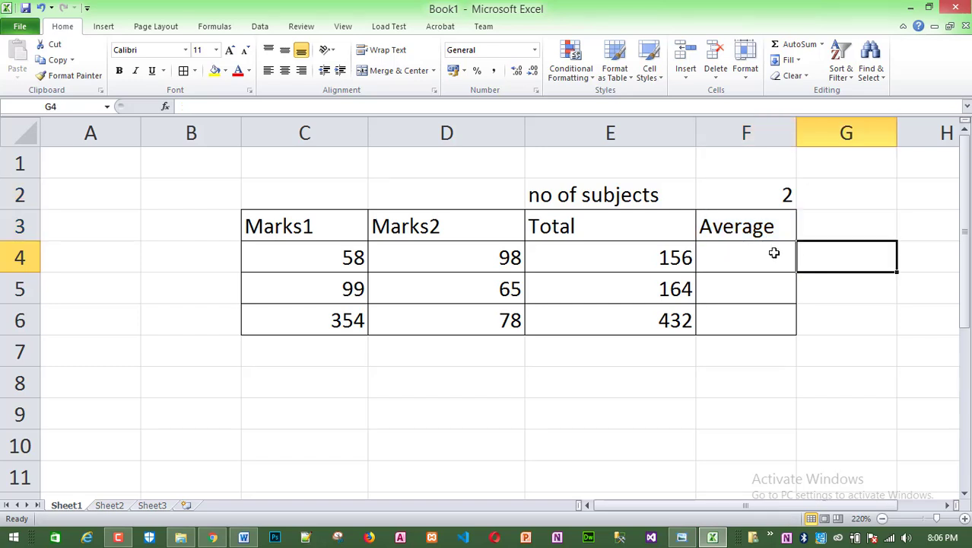
left_click(743, 249)
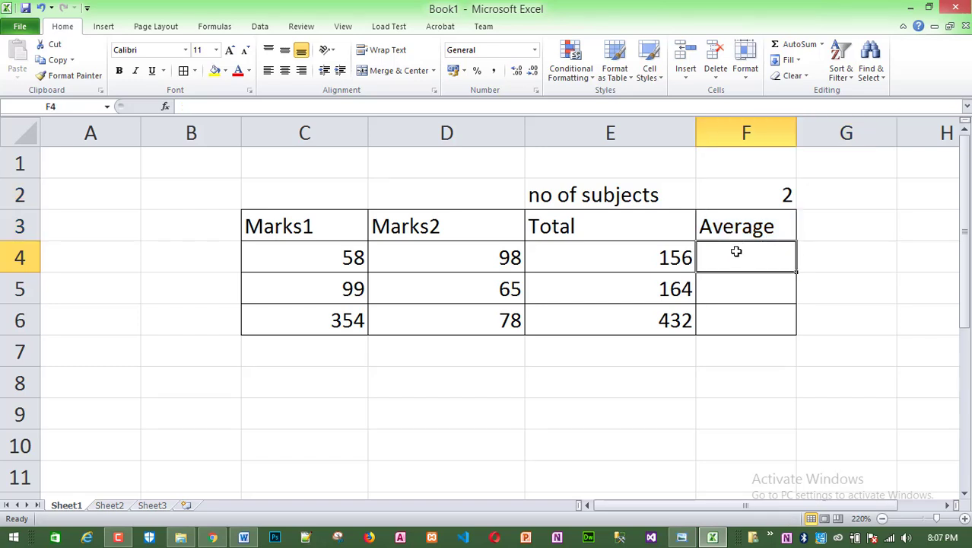
left_click(767, 191)
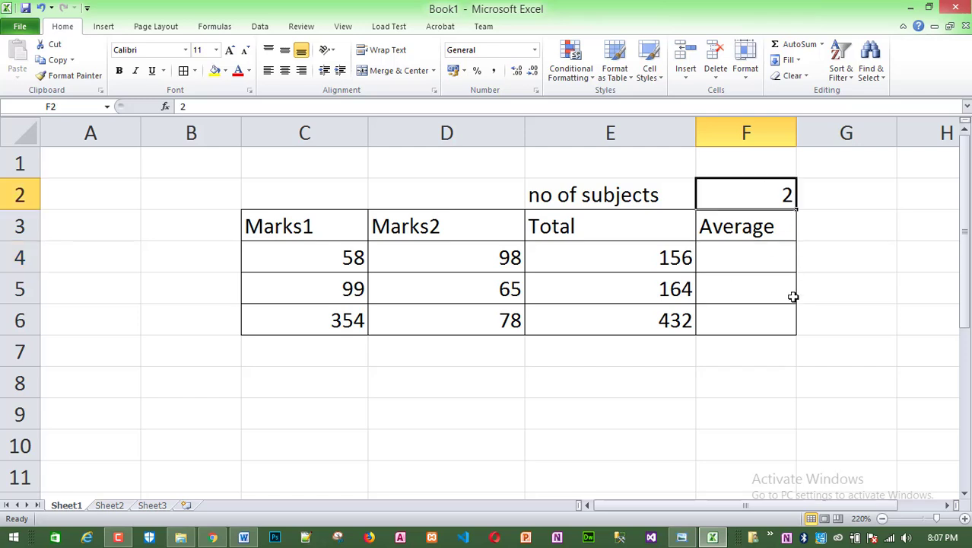
- Calculate the first row's average in F4 by referencing the subject count, using =E4/F2
left_click(737, 258)
type("=")
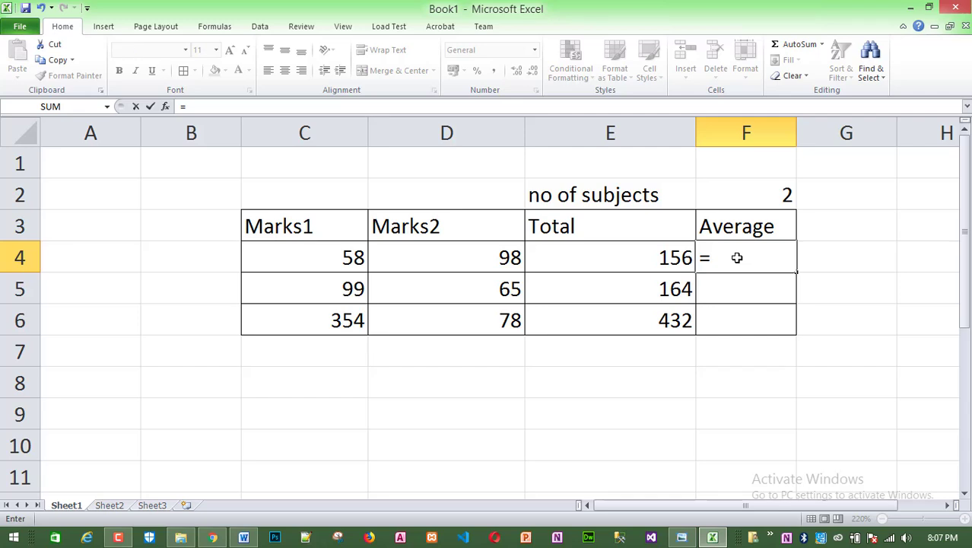
left_click(665, 251)
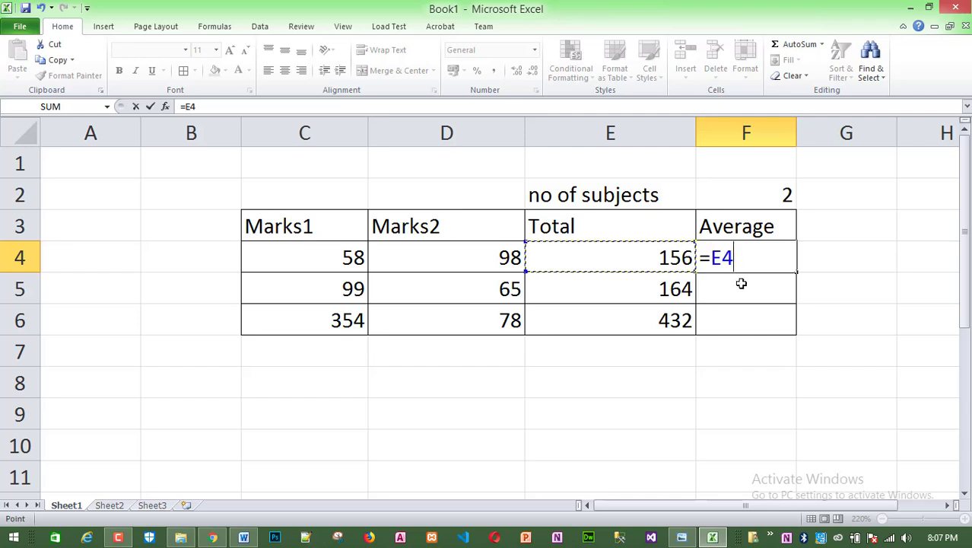
type("/")
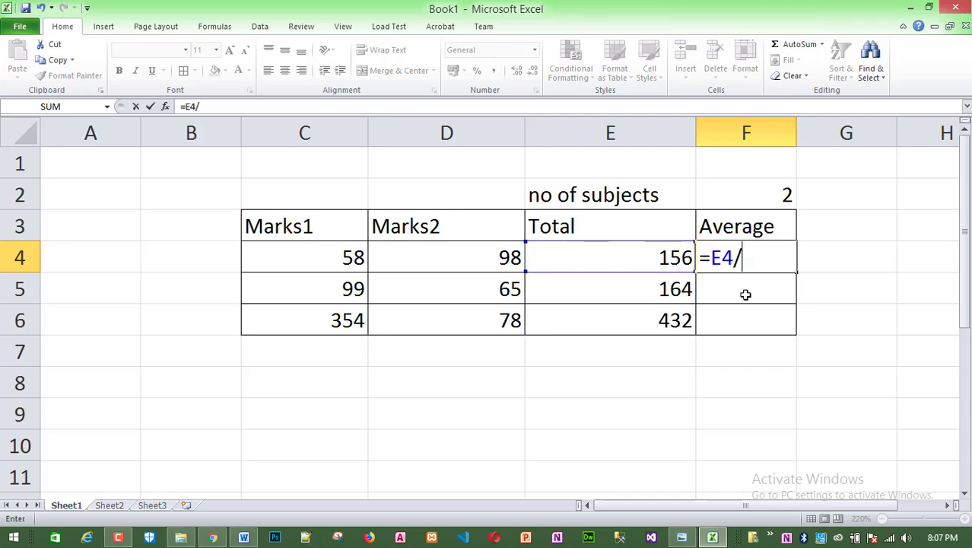
left_click(787, 195)
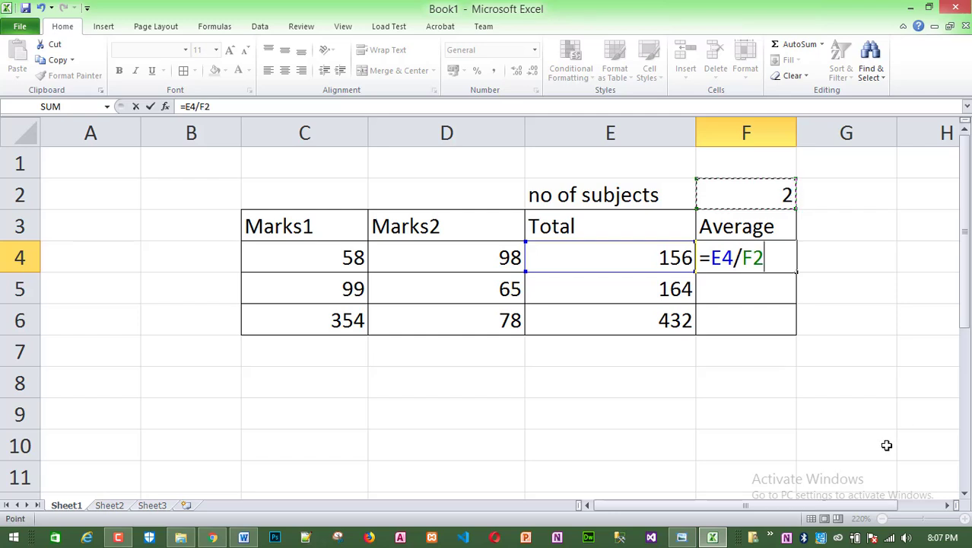
key("Return")
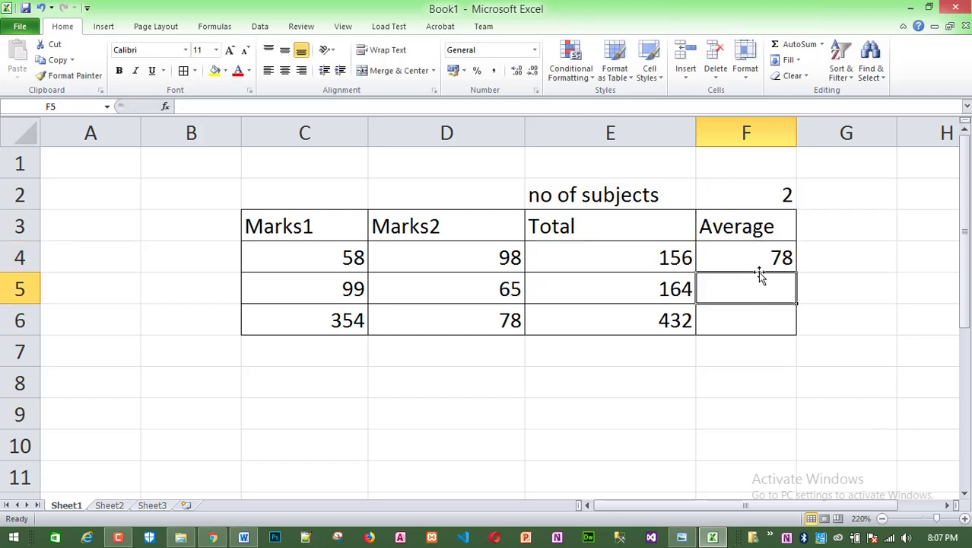
- Fill the =E4/F2 formula from F4 down to F6 with its relative references
left_click(748, 236)
left_click(760, 259)
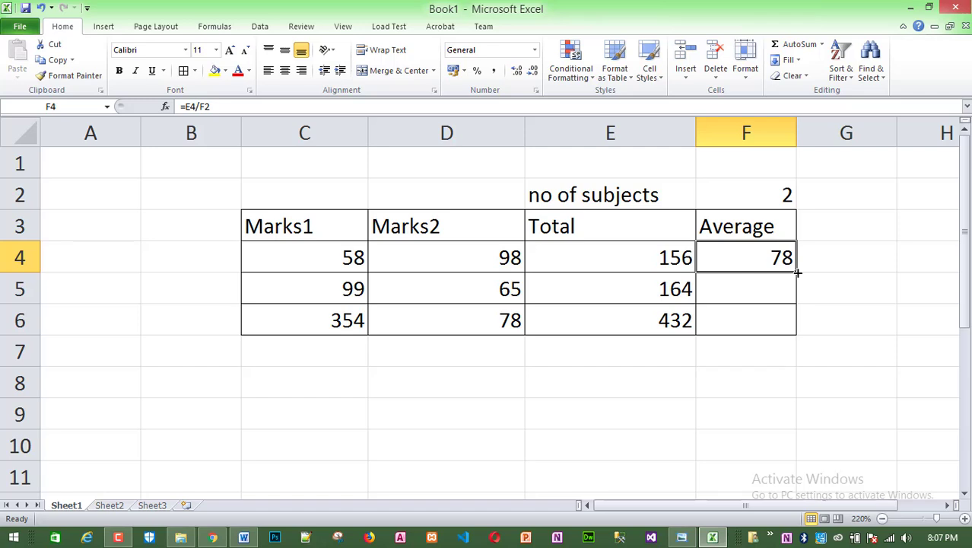
left_click_drag(800, 275, 801, 334)
left_click(837, 330)
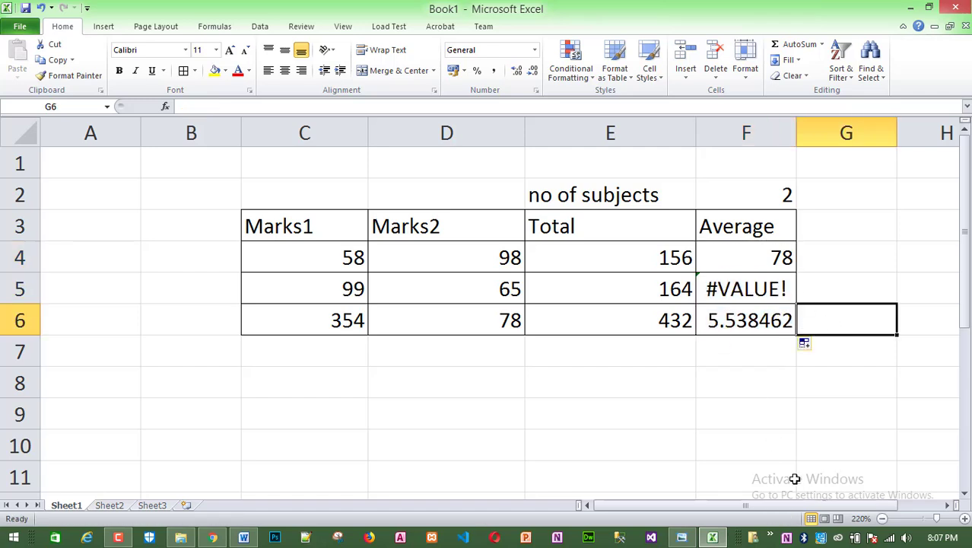
- Examine the cell references in the average formulas of F4 and F5, comparing how each row refers to the subject count
double_click(752, 257)
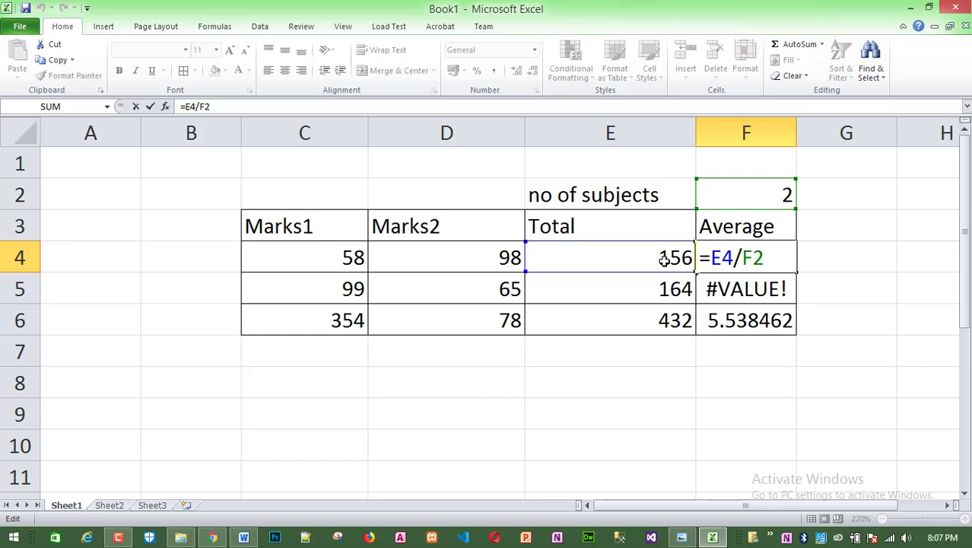
double_click(748, 288)
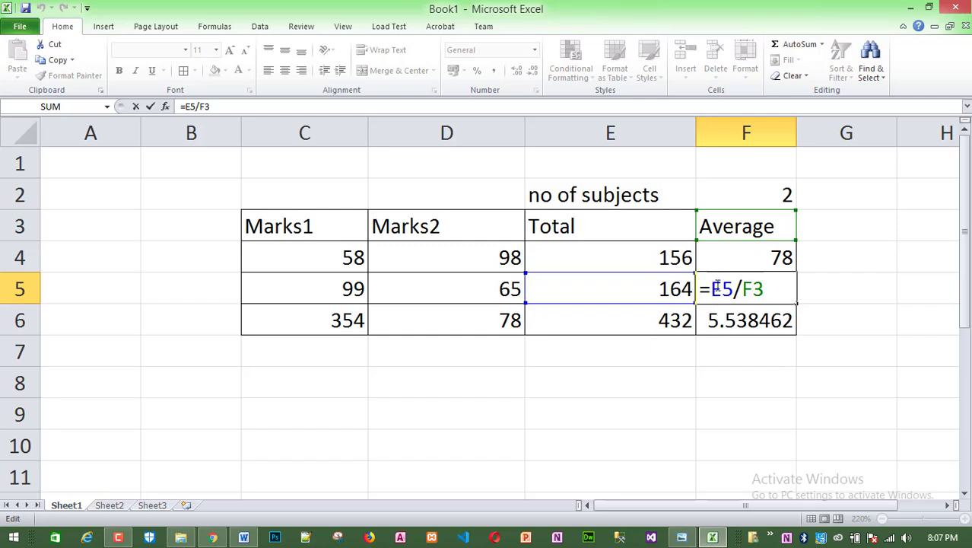
left_click_drag(711, 290, 733, 291)
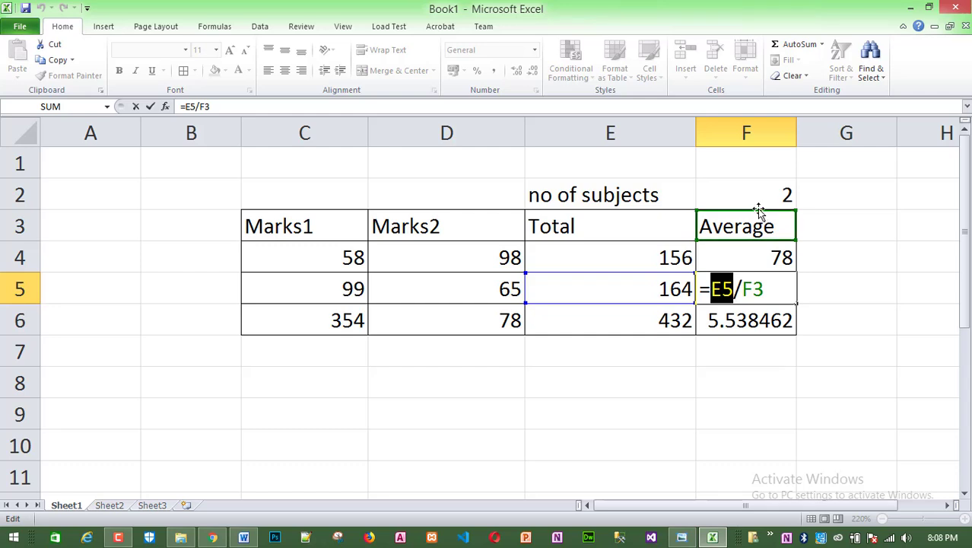
key("Return")
- Make the subject-count reference in F4 absolute so the formula reads =E4/$F$2
double_click(750, 257)
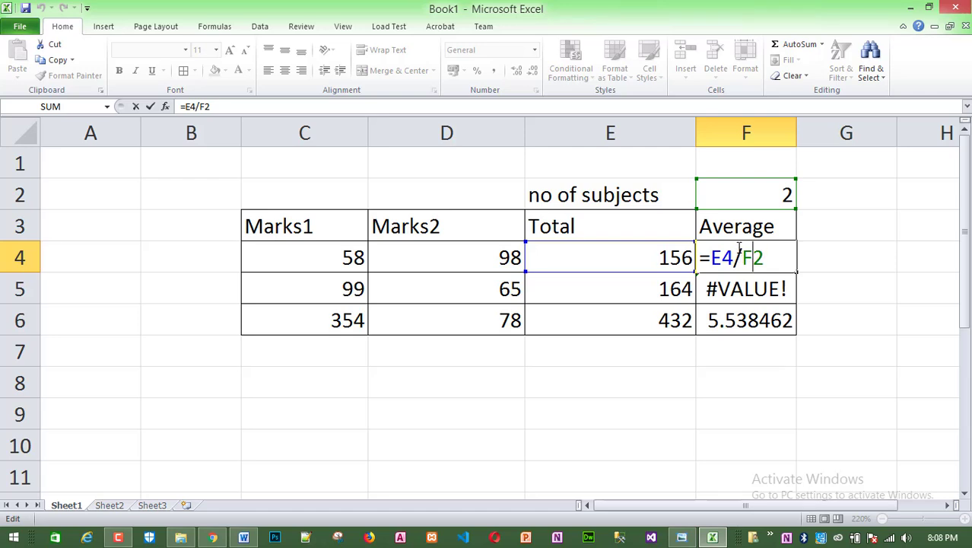
key("F4")
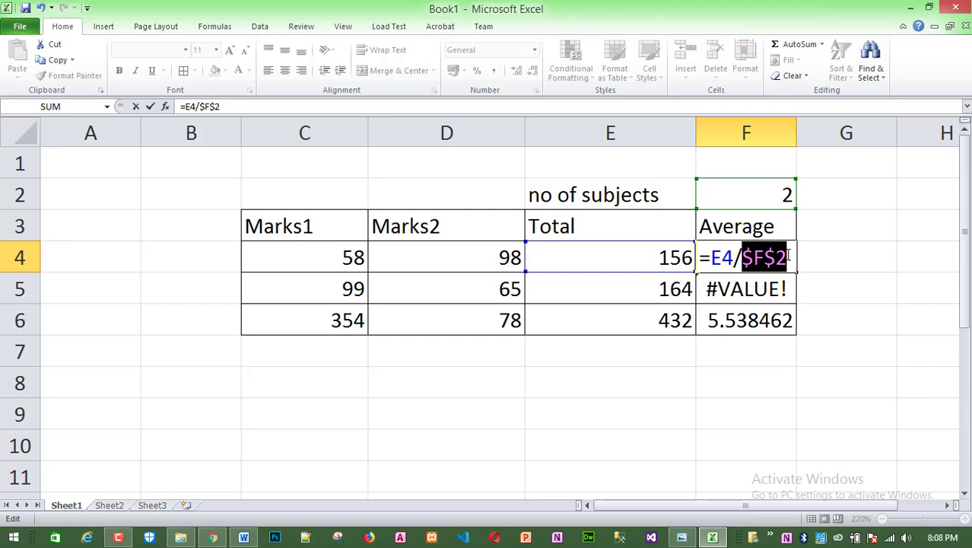
left_click(799, 263)
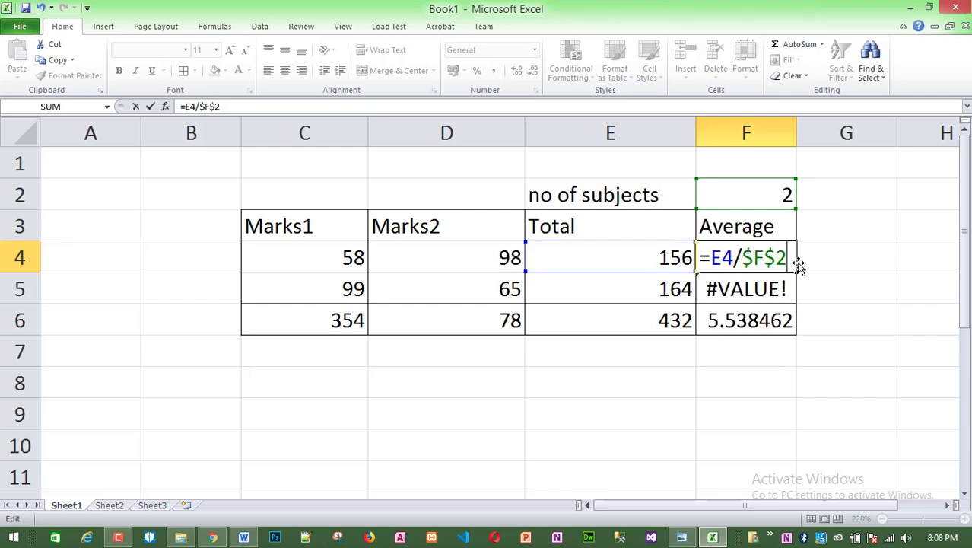
key("Return")
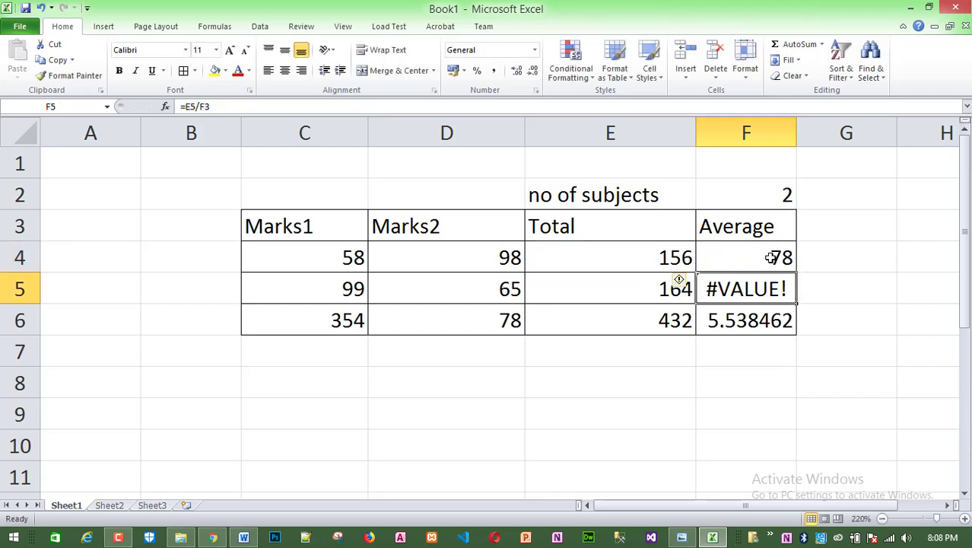
- Fill the =E4/$F$2 average formula from F4 down to F6
left_click(767, 257)
left_click_drag(797, 270, 796, 336)
left_click(870, 290)
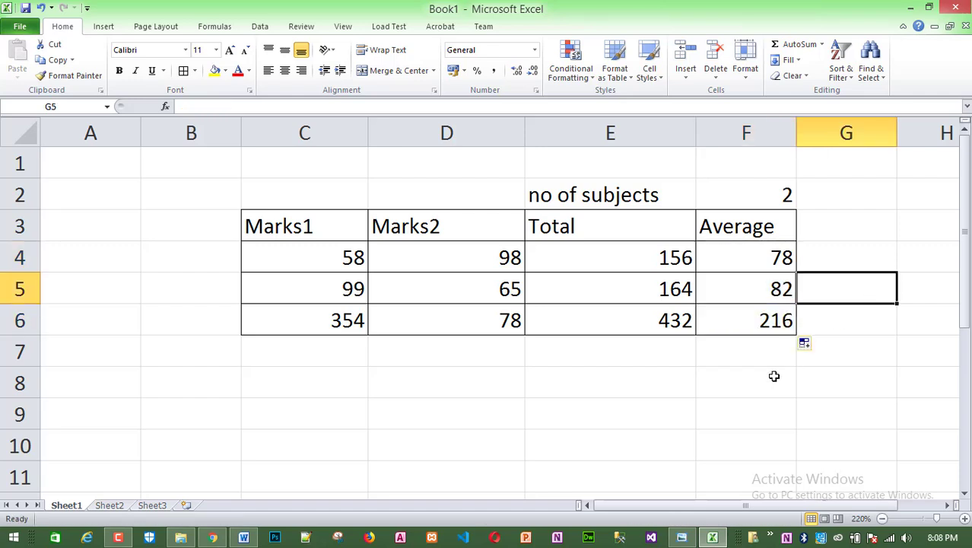
left_click(777, 382)
- Inspect the average formulas in F4, F5 and F6 to compare their relative total references with the absolute $F$2 reference
double_click(775, 257)
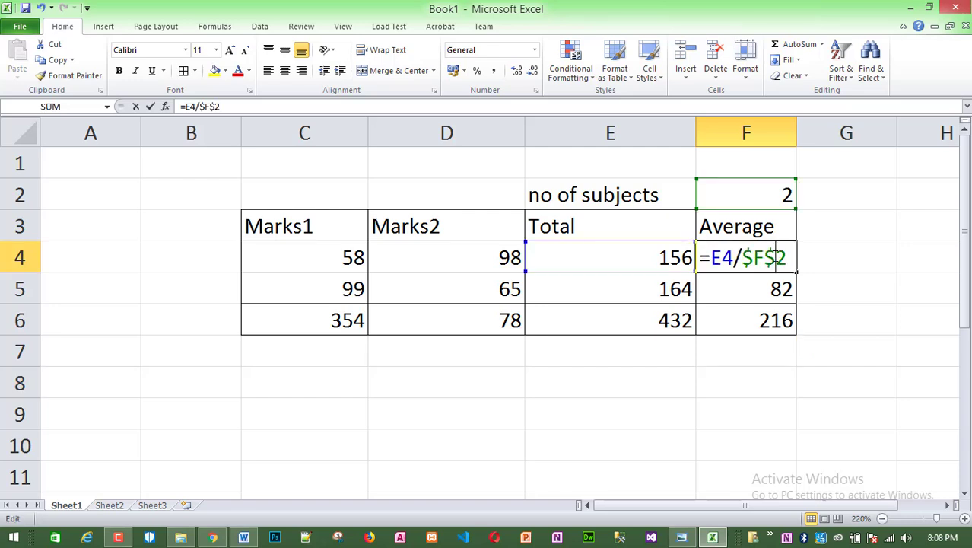
double_click(754, 287)
double_click(746, 323)
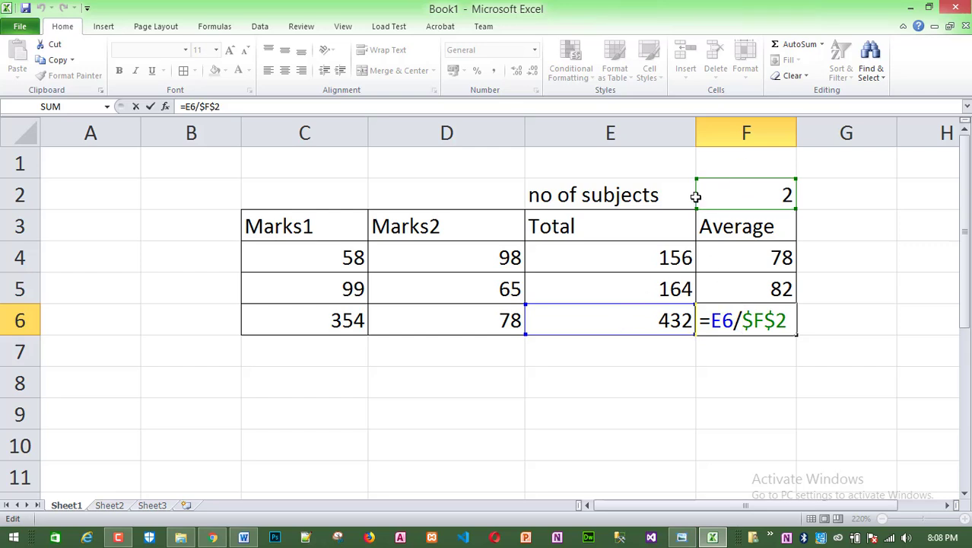
key("Return")
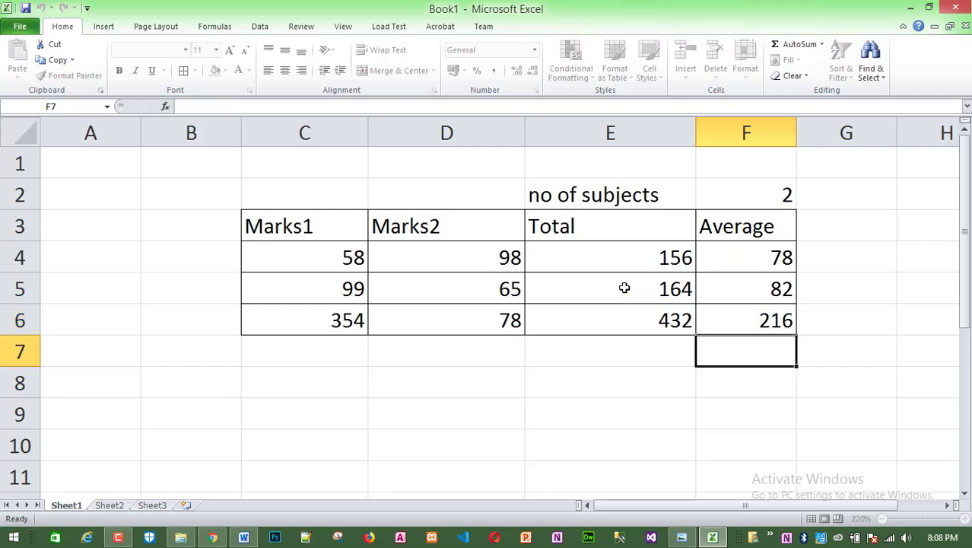
- Switch to 1.jpg in Windows Photo Viewer and read through questions 6, 7 and 8 with their answer options
left_click(682, 538)
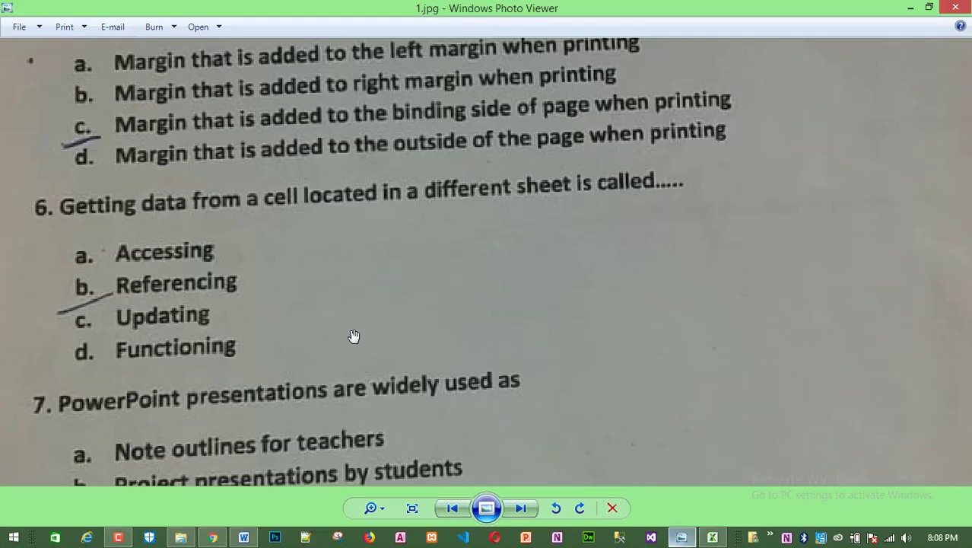
left_click_drag(234, 355, 231, 321)
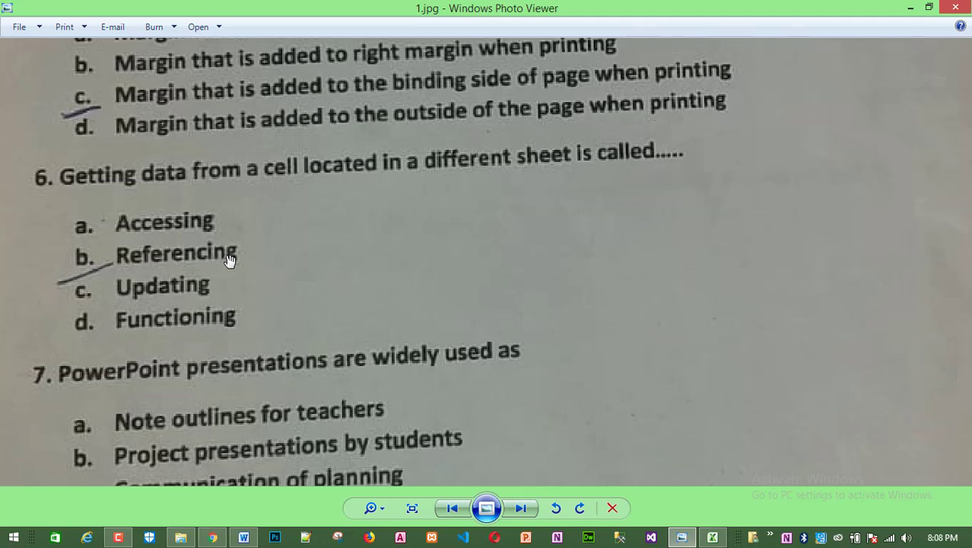
left_click_drag(203, 348, 215, 198)
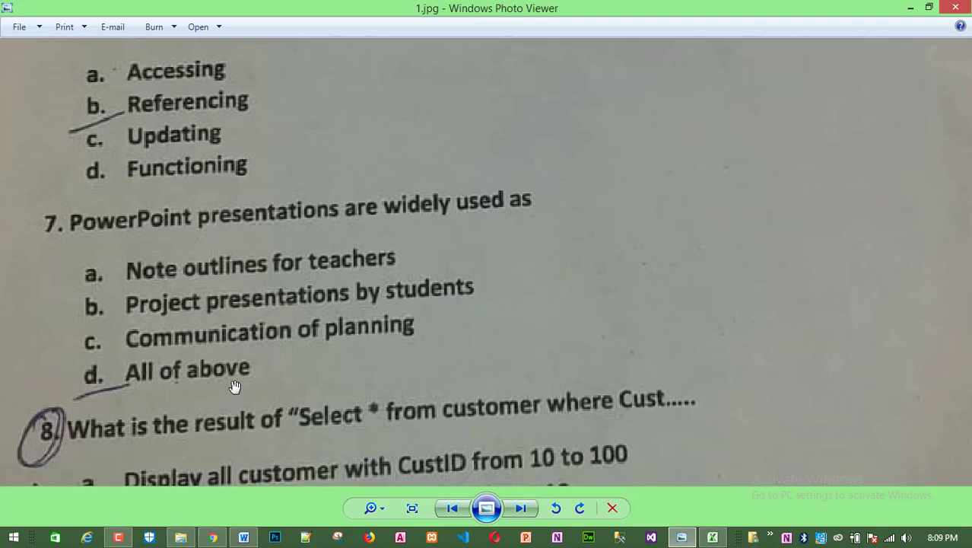
left_click_drag(235, 387, 232, 183)
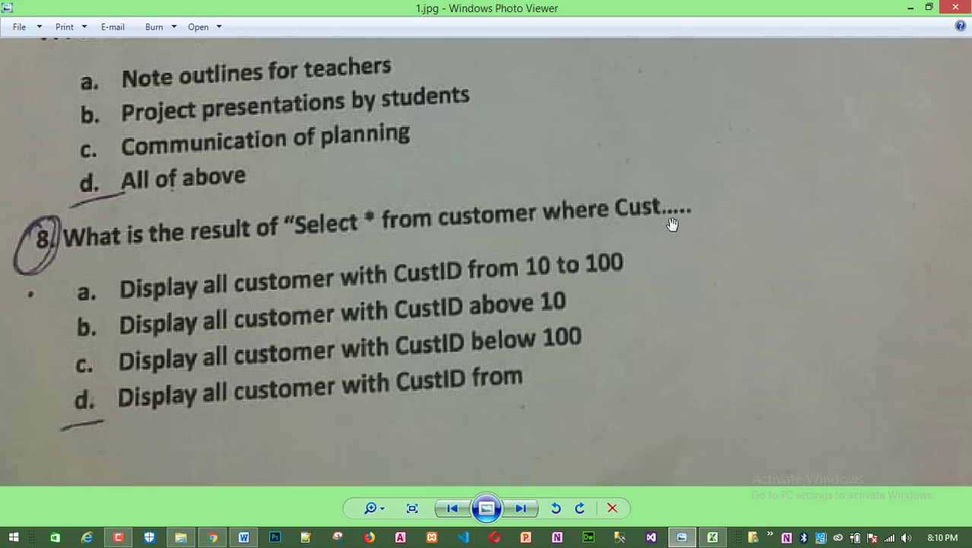
- Minimize the open windows and open the Employee Details database in Microsoft Access from the desktop folder
left_click(911, 10)
left_click(908, 8)
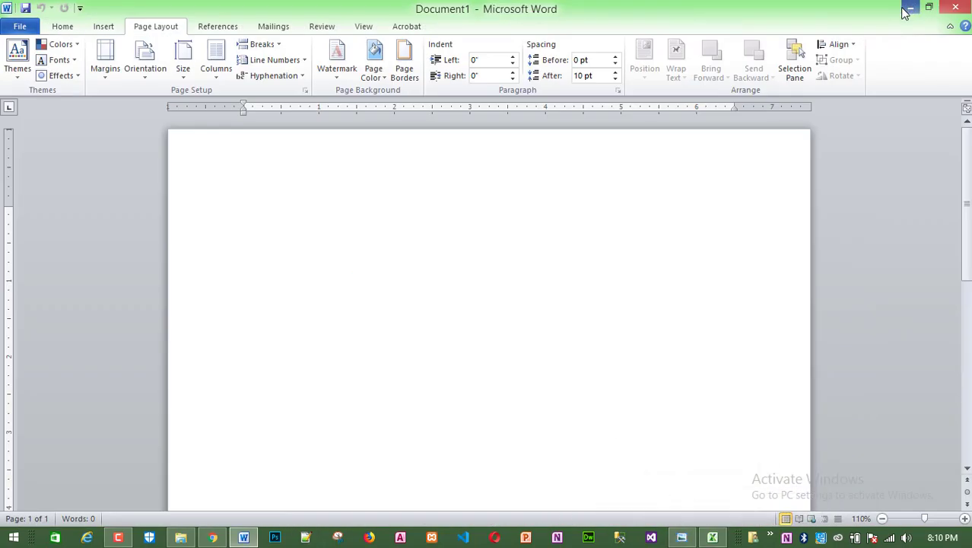
left_click(906, 9)
left_click(907, 9)
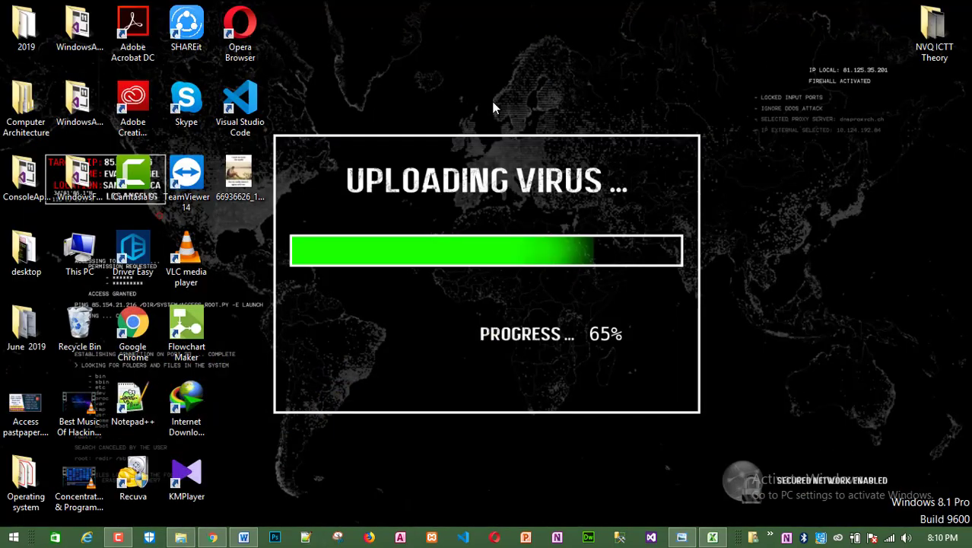
double_click(19, 255)
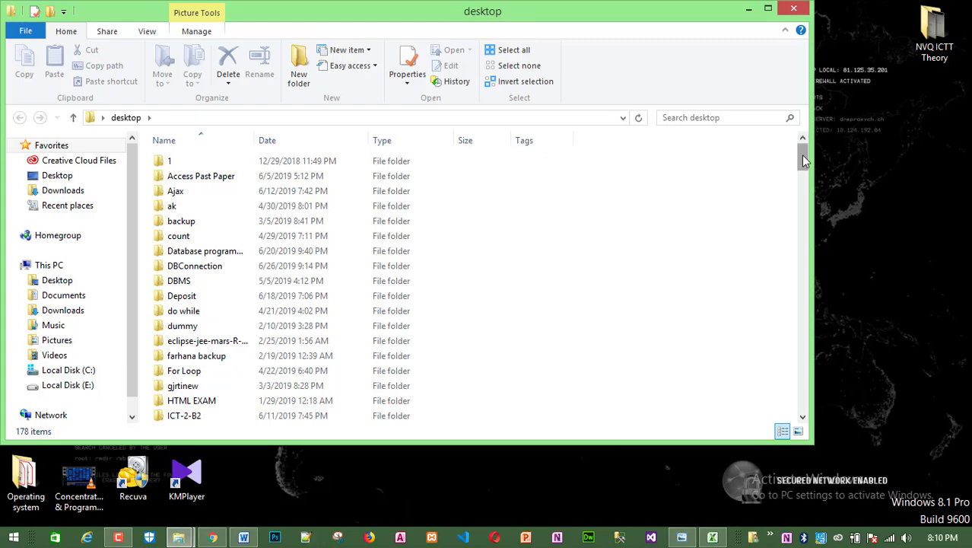
left_click_drag(804, 158, 810, 303)
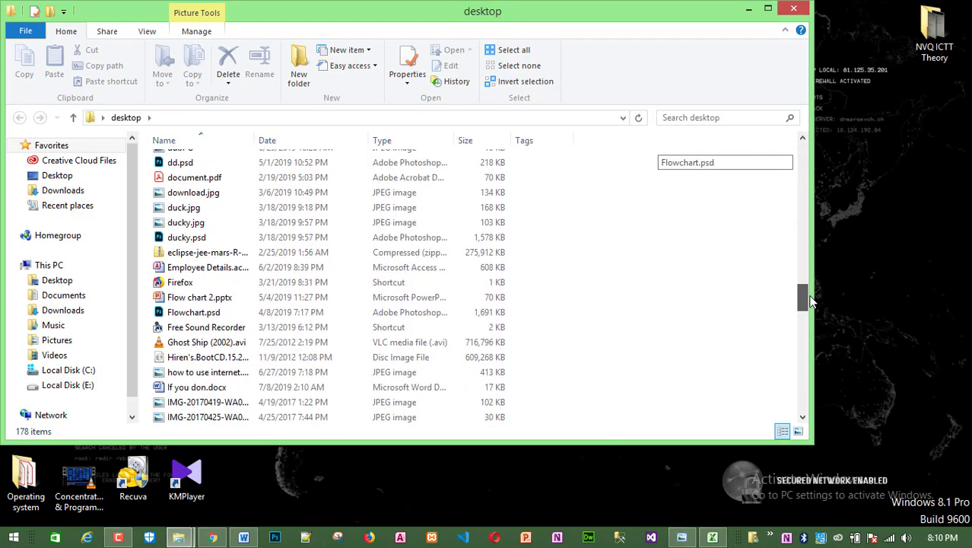
double_click(209, 270)
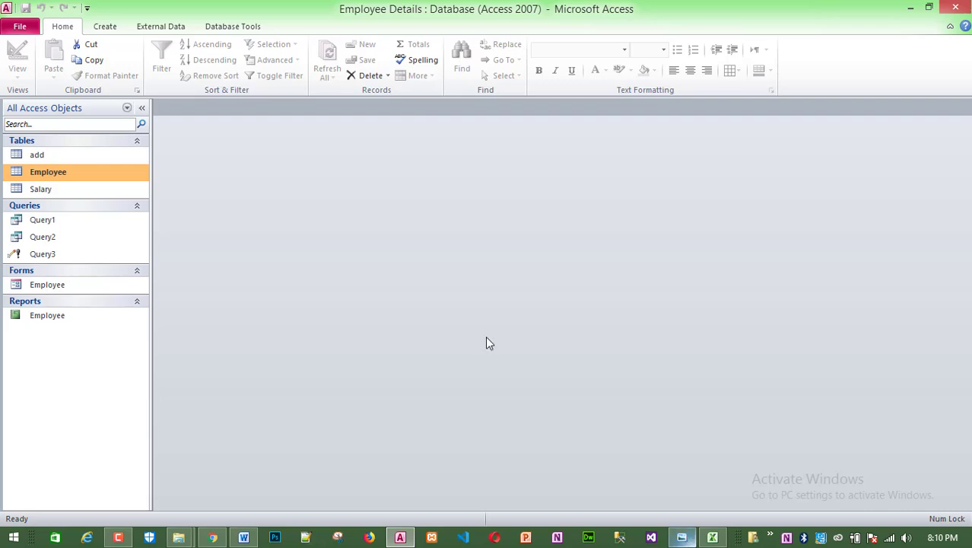
- Open the Employee table and widen its Date_of_birth column to fit the full heading
double_click(49, 171)
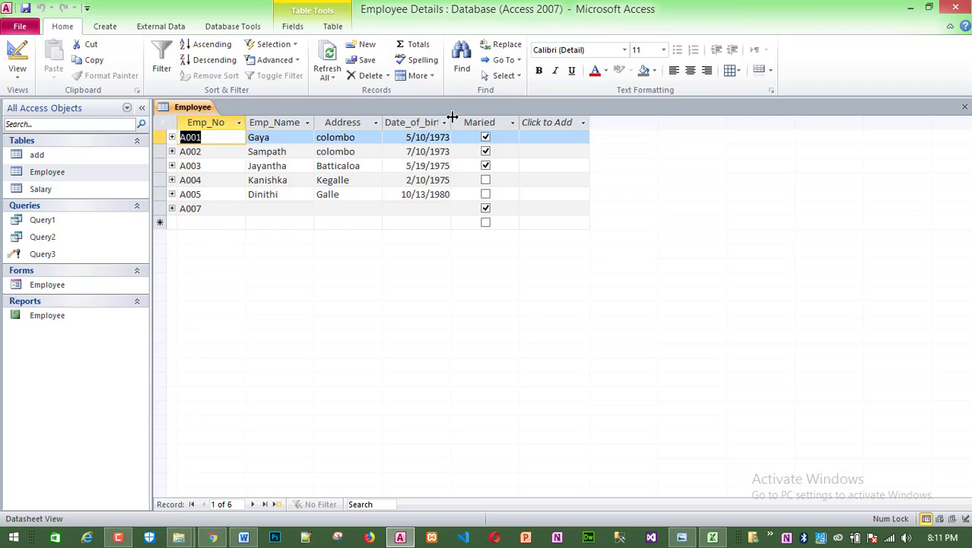
left_click_drag(452, 116, 476, 115)
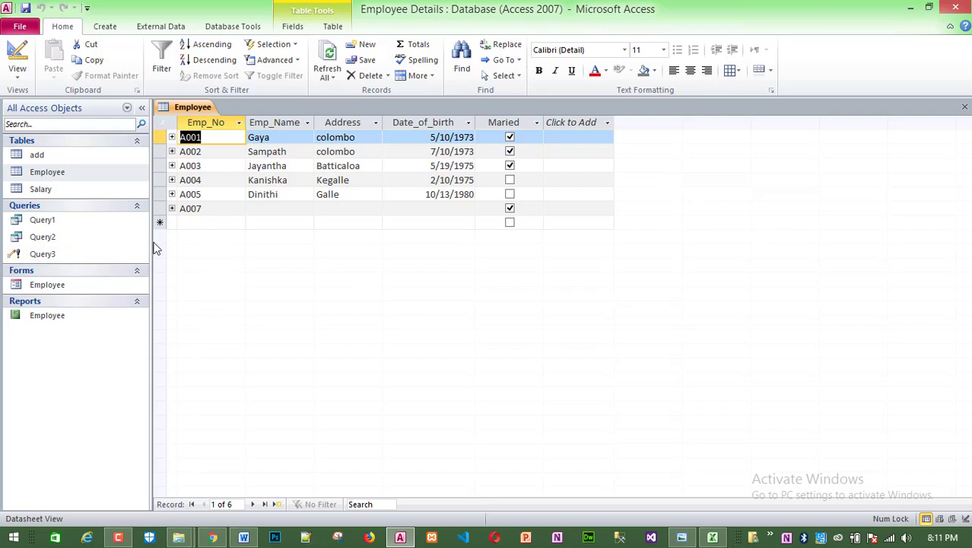
- Create a new query in design view with the Employee and Salary tables, and close the Property Sheet
left_click(111, 25)
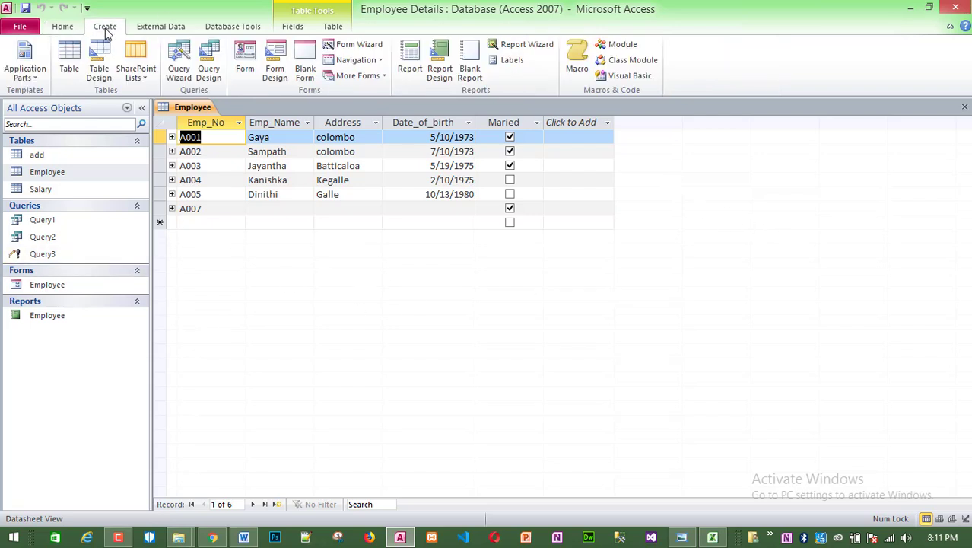
left_click(209, 67)
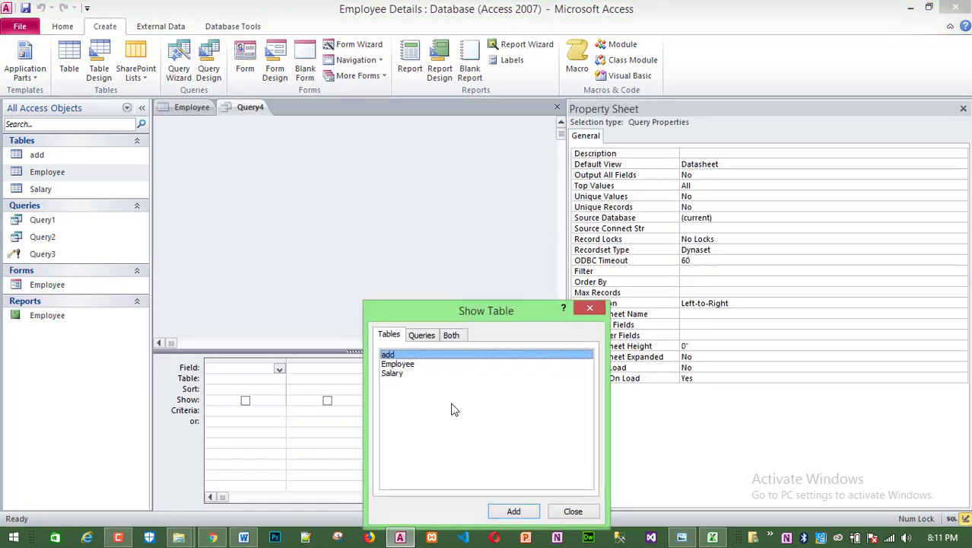
left_click(399, 373)
left_click(397, 363, "shift")
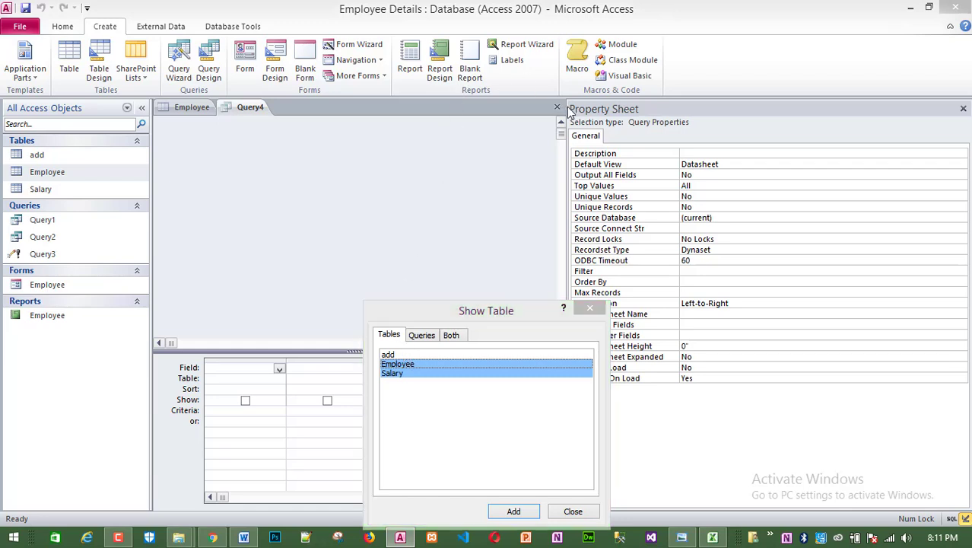
left_click(505, 510)
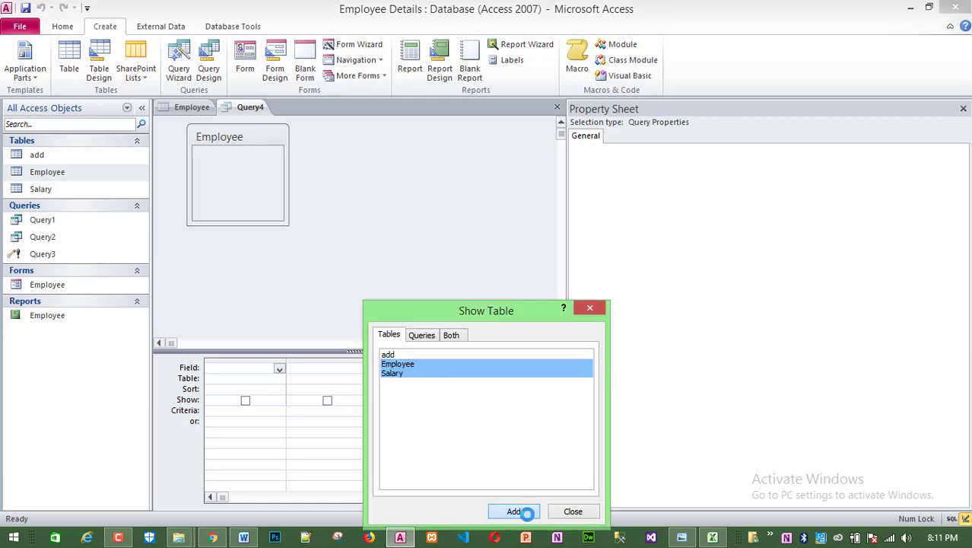
left_click(573, 510)
left_click_drag(563, 167, 829, 167)
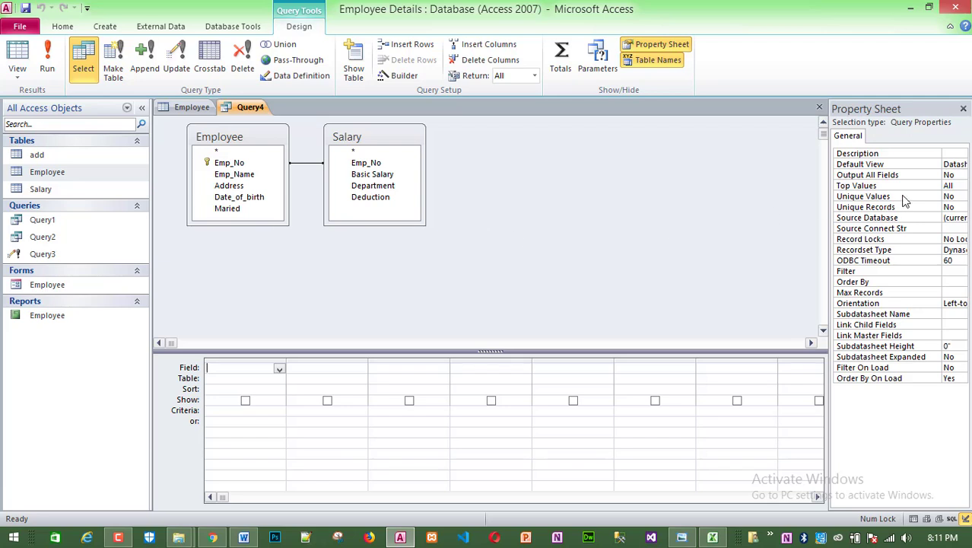
left_click(962, 109)
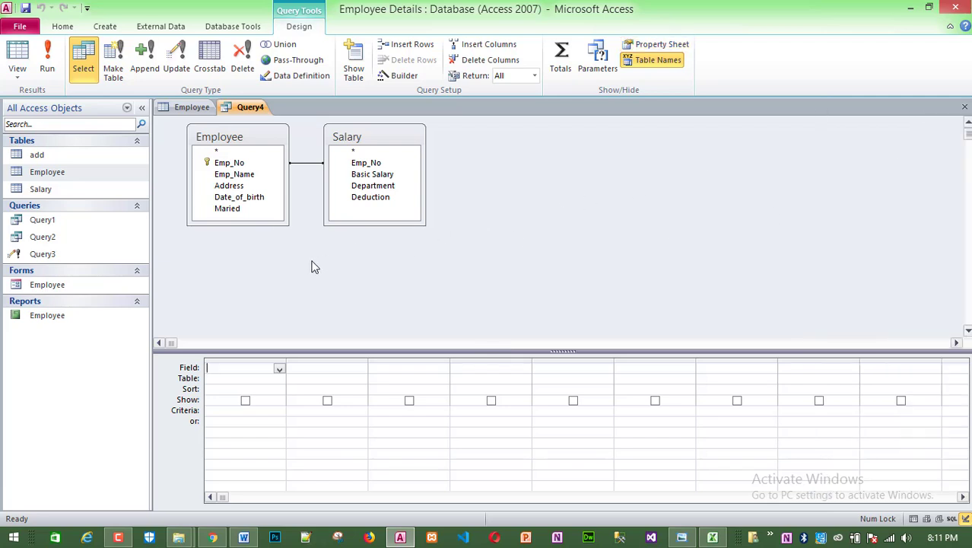
- Add Emp_No, Emp_Name, Address, Date_of_birth and Maried from the Employee table to the query and run it
left_click(232, 163)
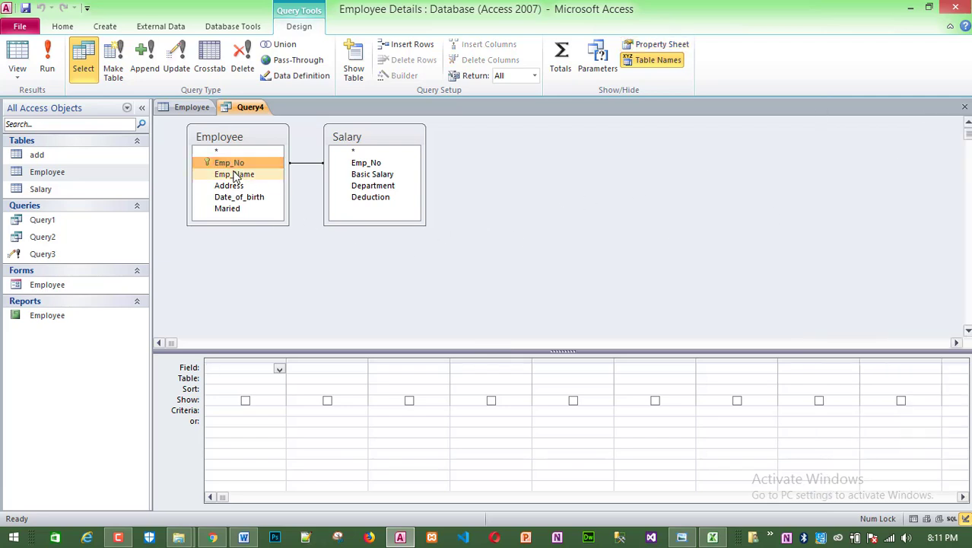
double_click(235, 162)
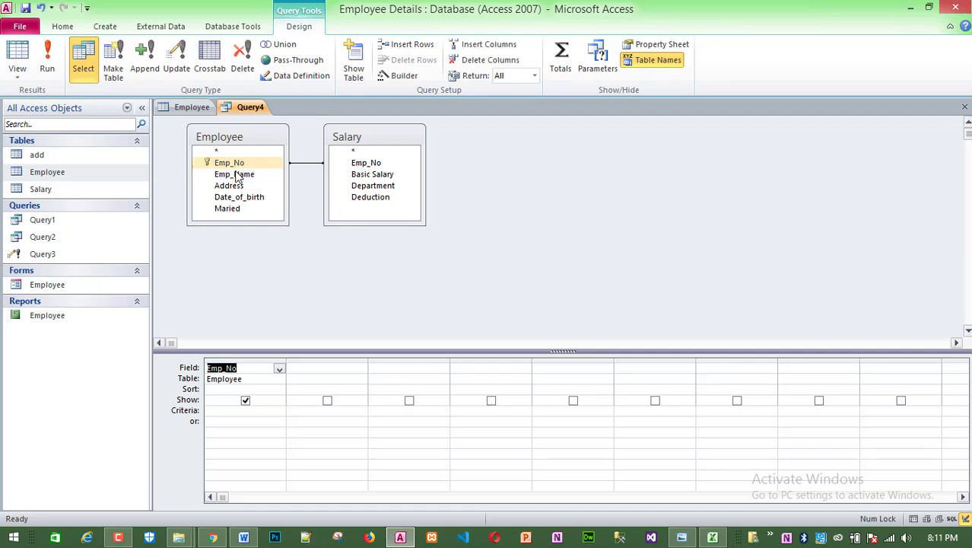
double_click(235, 174)
double_click(232, 185)
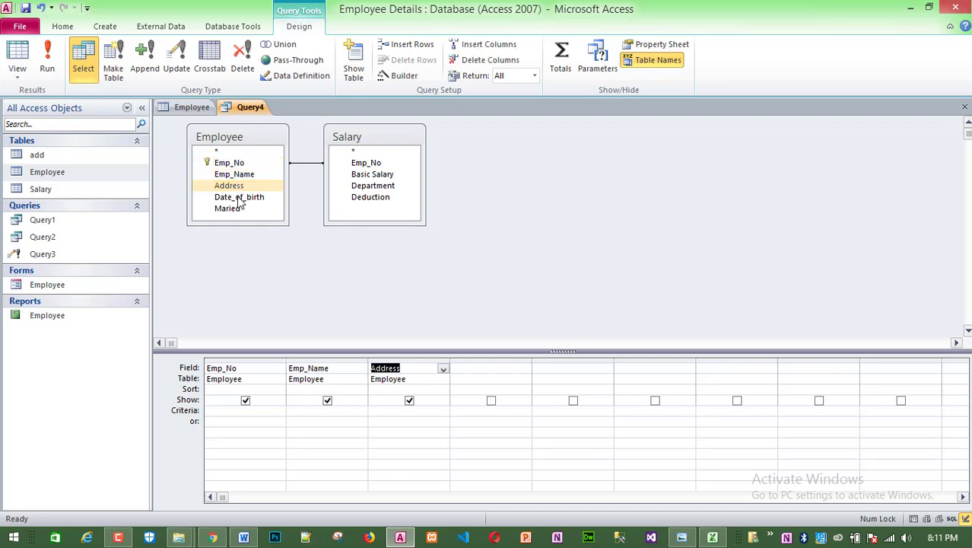
left_click(239, 197)
double_click(239, 197)
double_click(228, 208)
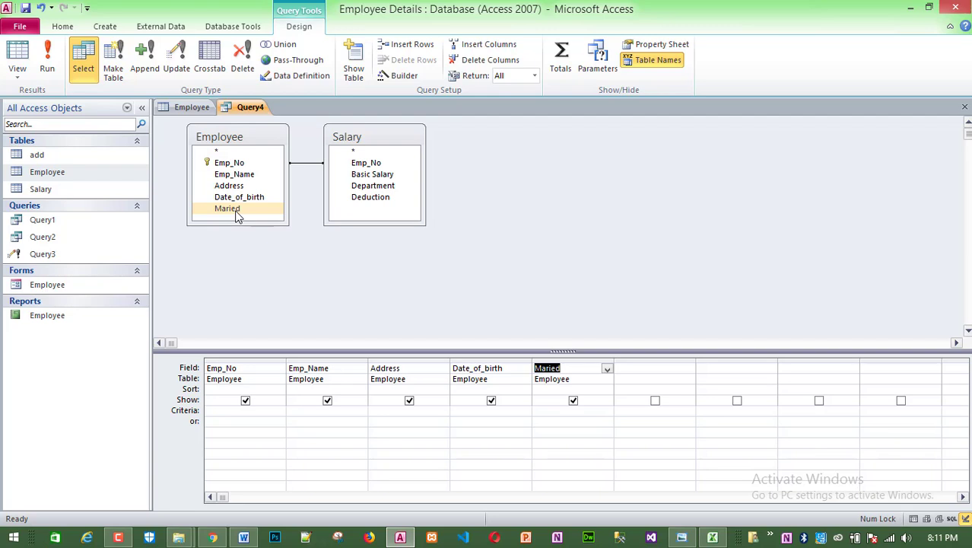
left_click(48, 65)
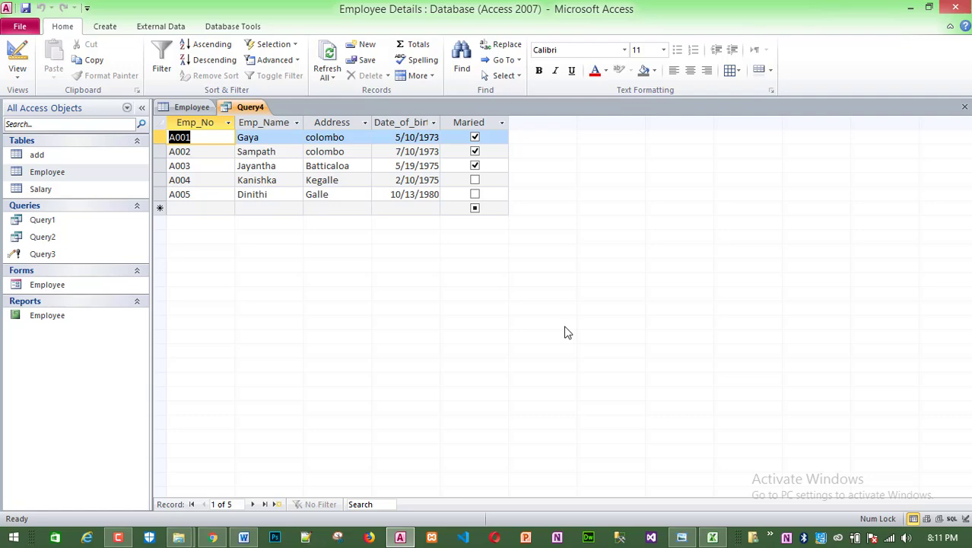
- Check question 8's Select statement and answer options in 1.jpg, and return to the query results in Microsoft Access
left_click(682, 537)
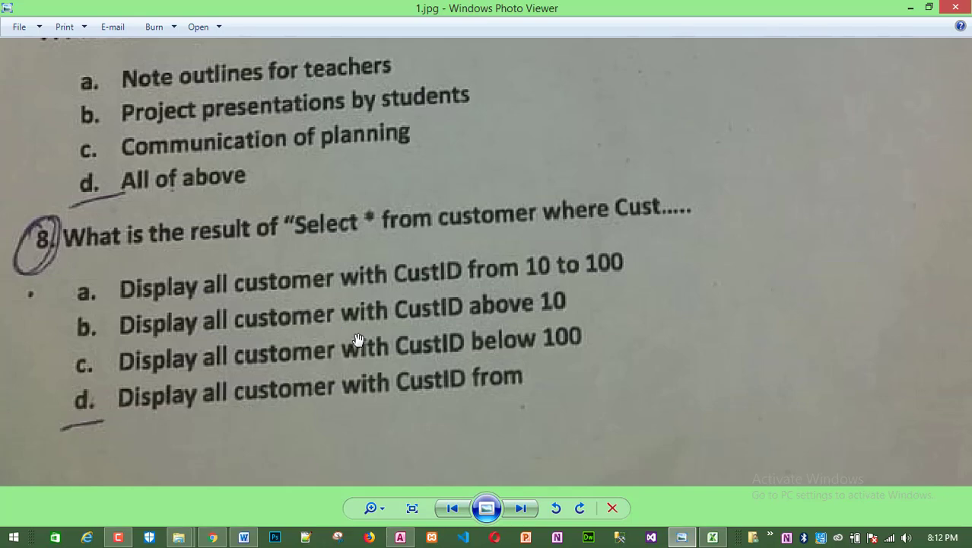
left_click(399, 537)
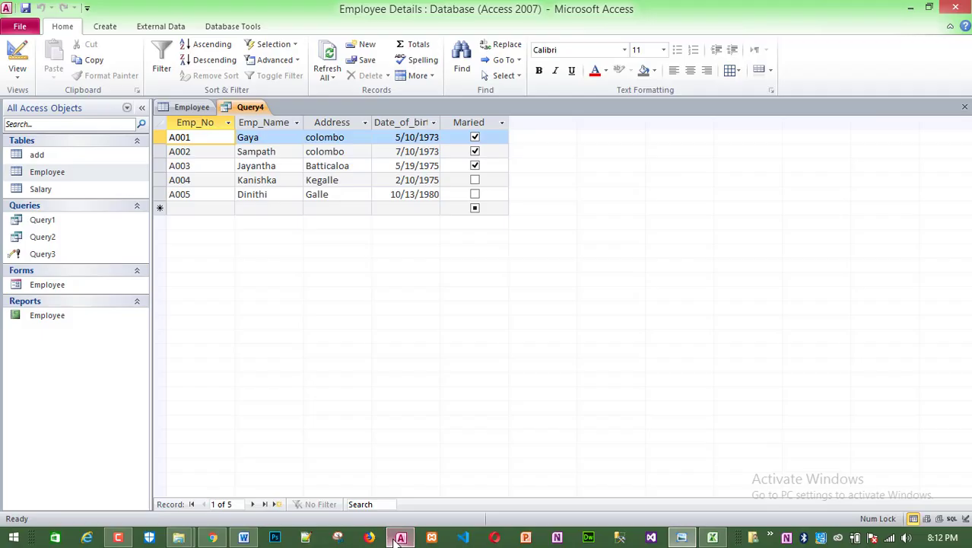
- Switch Query4 from its datasheet results to Design View
left_click(110, 29)
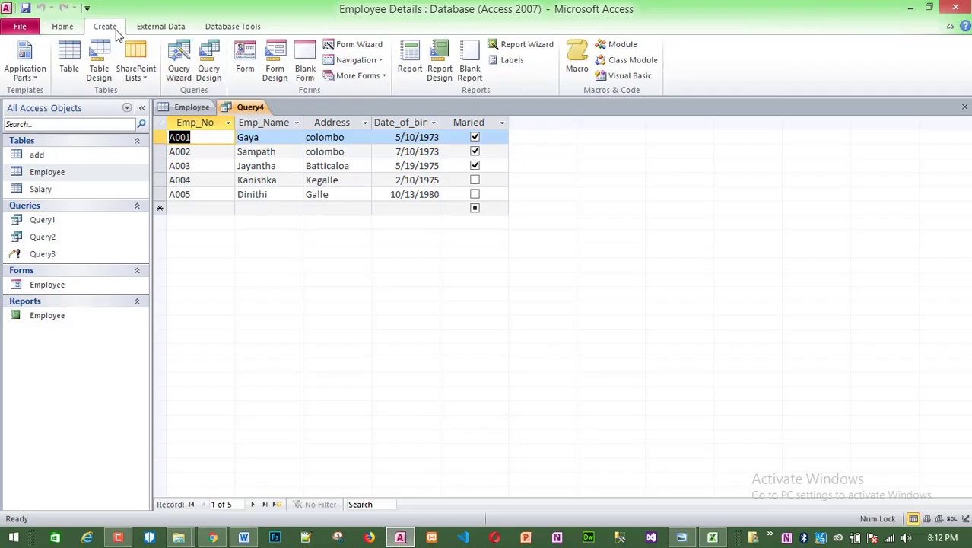
right_click(257, 113)
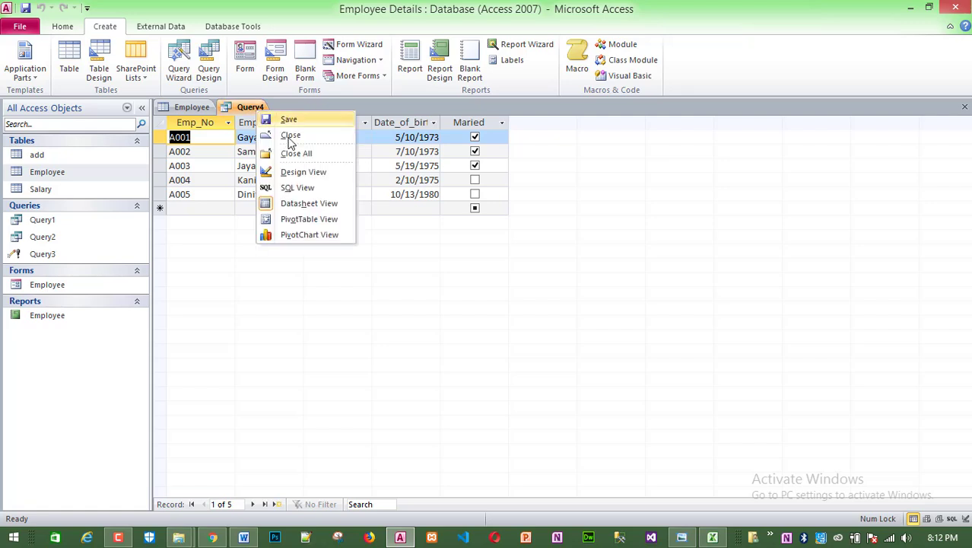
left_click(297, 172)
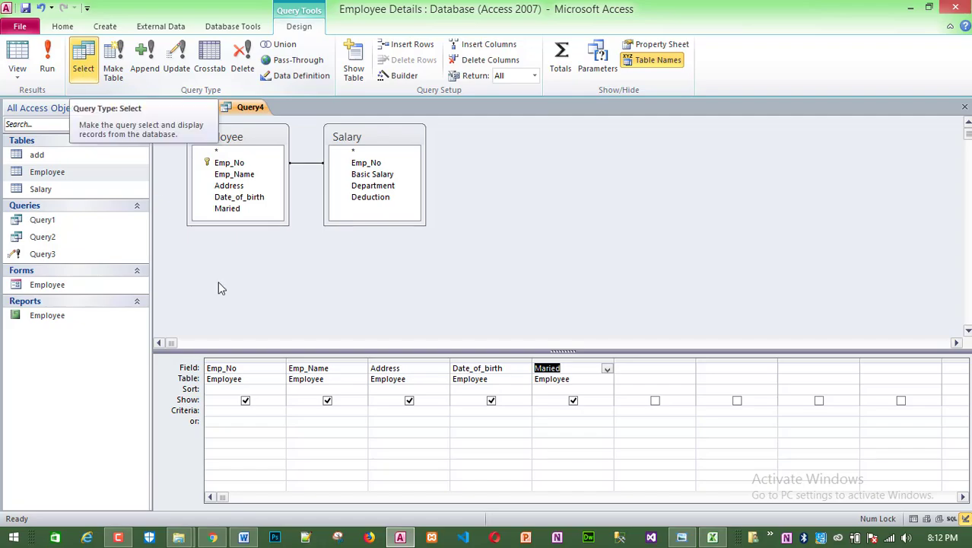
- Review the wording of question 8's Select statement in 1.jpg in Windows Photo Viewer, and return to the query design in Microsoft Access
left_click(679, 537)
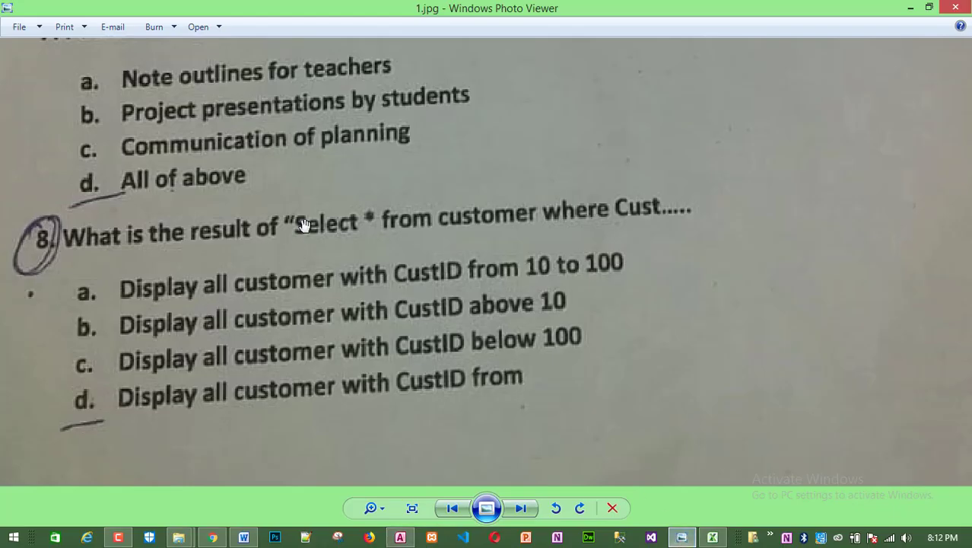
left_click(212, 537)
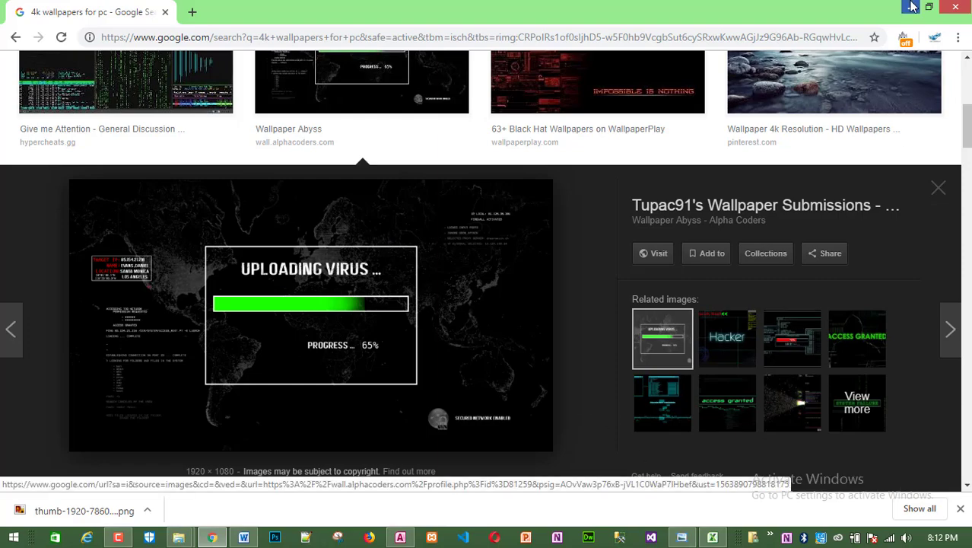
key("alt+Tab")
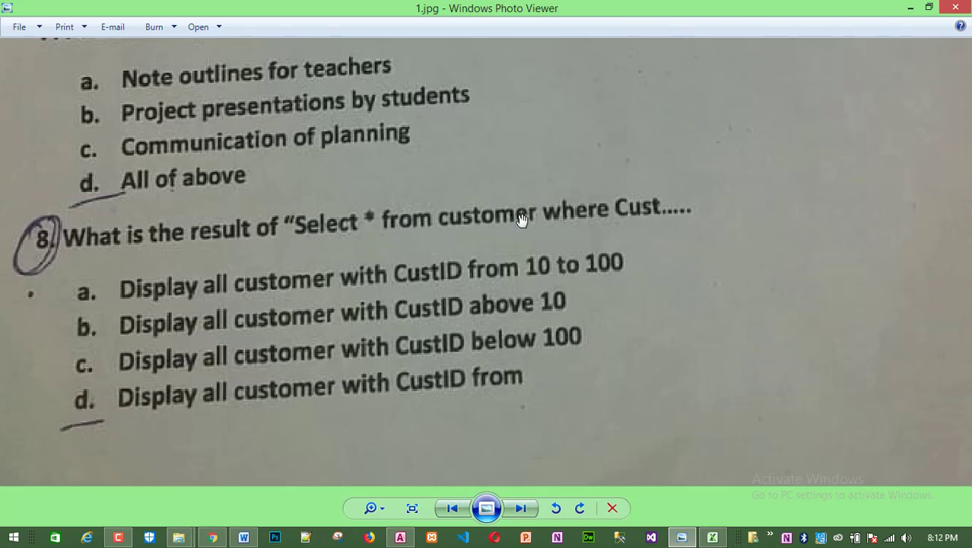
left_click(400, 536)
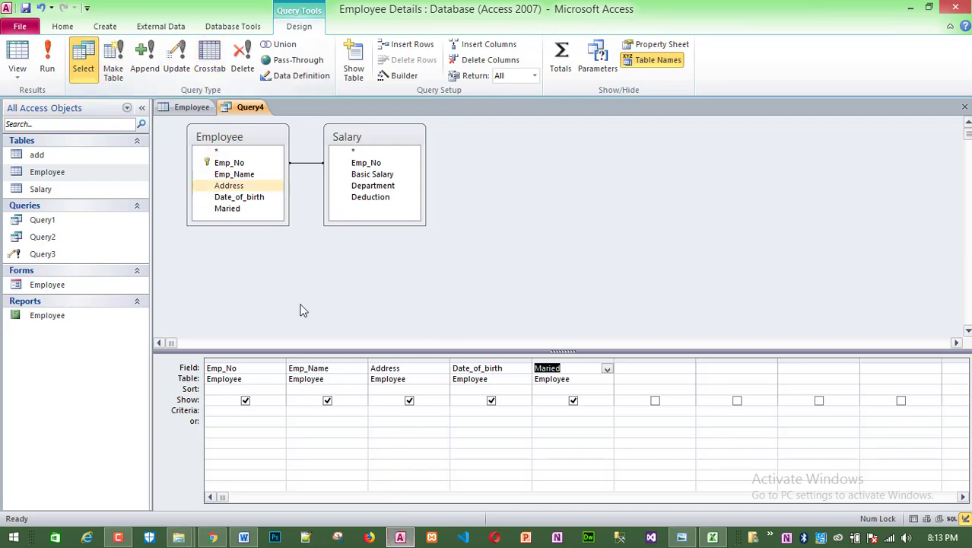
- Replace Query4's entire SQL statement with "select * from Employee" and run the query
left_click(47, 61)
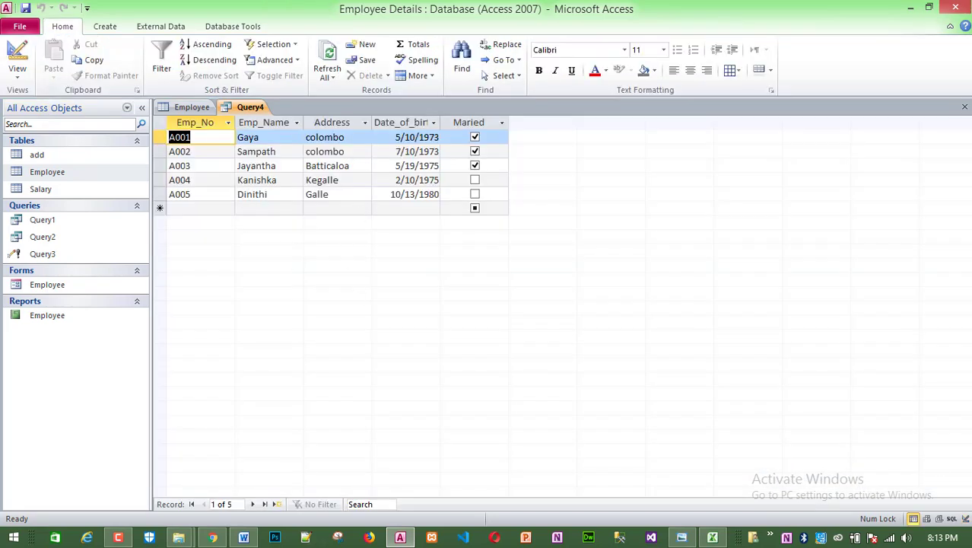
left_click(951, 521)
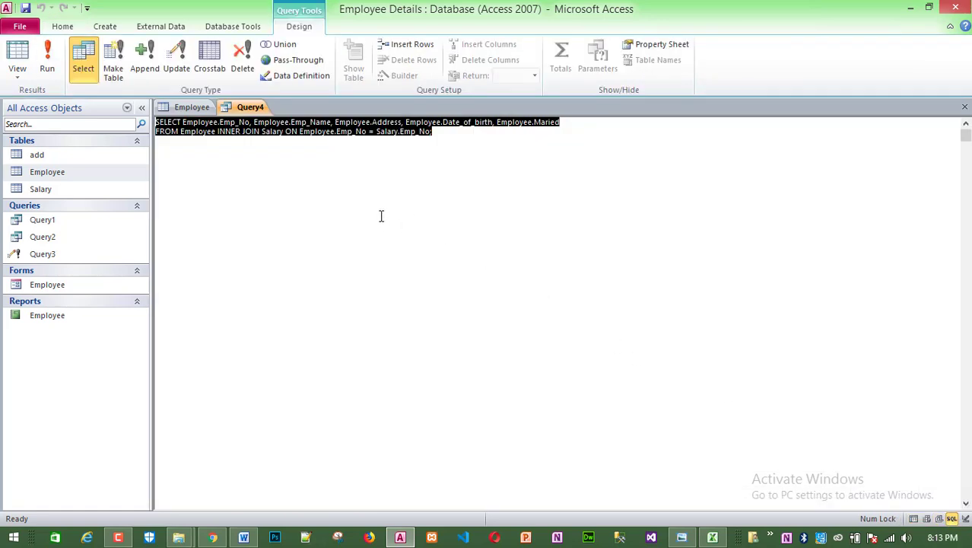
left_click(381, 216)
key("ctrl+a")
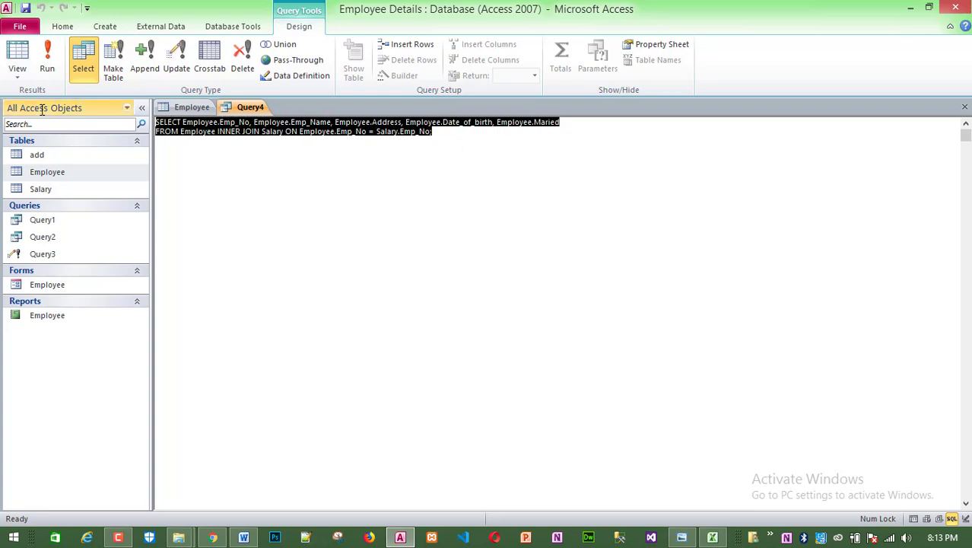
key("Delete")
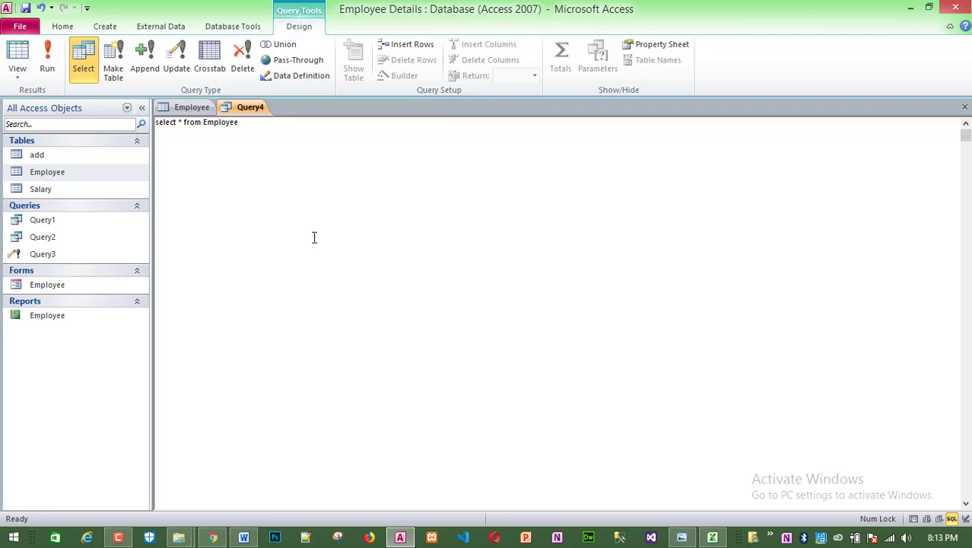
left_click(47, 61)
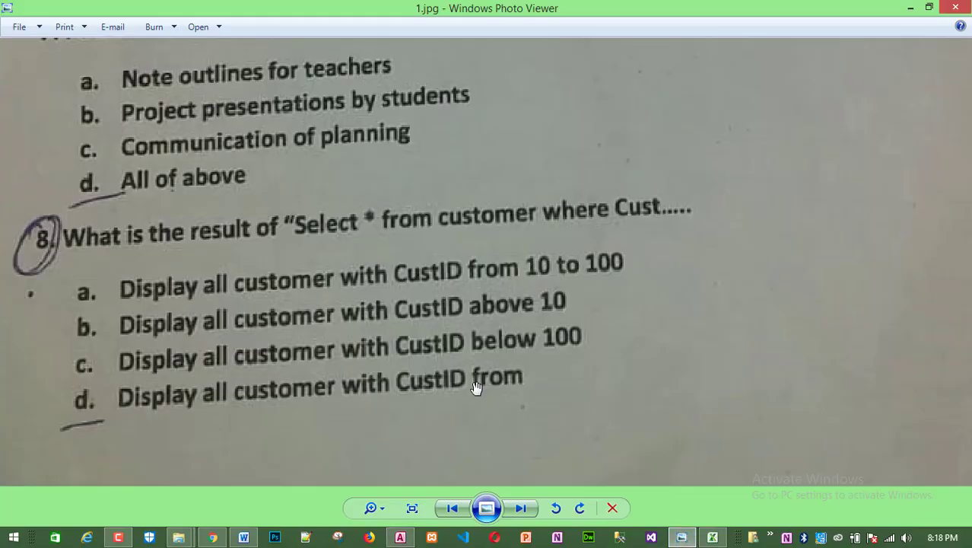
- Move on from 1.jpg to 2.jpg in Windows Photo Viewer and examine question 9 on the data type for large text and numbers
scroll(475, 389, "up", 3)
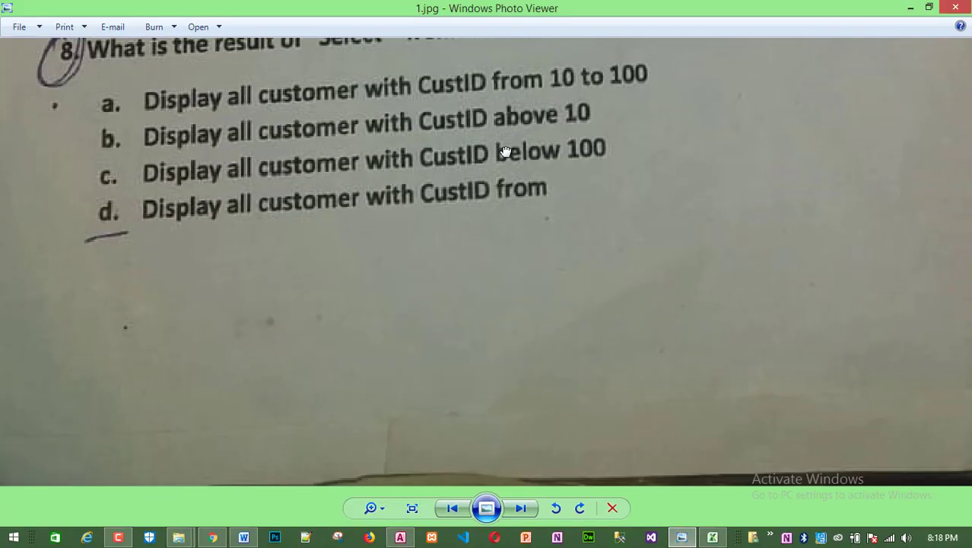
left_click(536, 509)
scroll(396, 192, "up", 5)
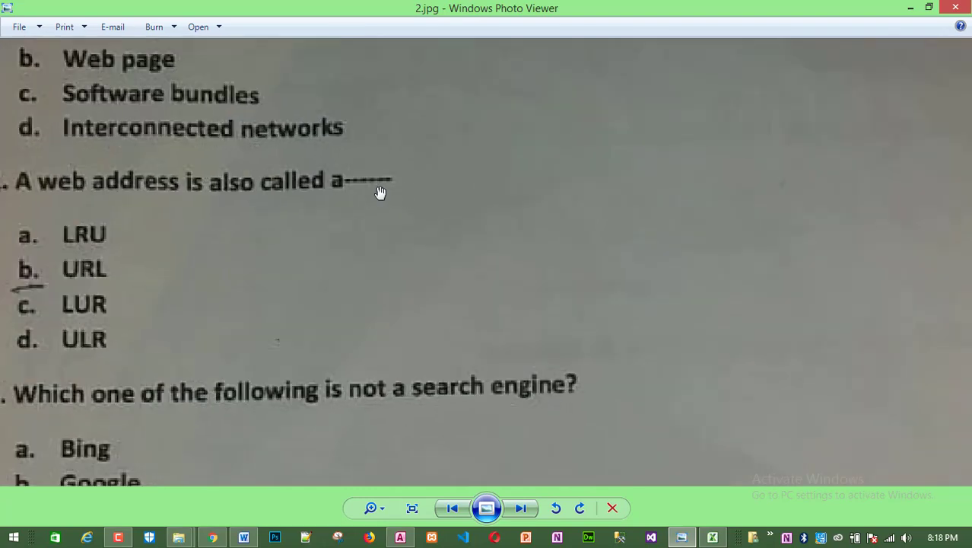
scroll(380, 192, "down", 2)
left_click_drag(251, 134, 425, 334)
left_click_drag(237, 149, 235, 241)
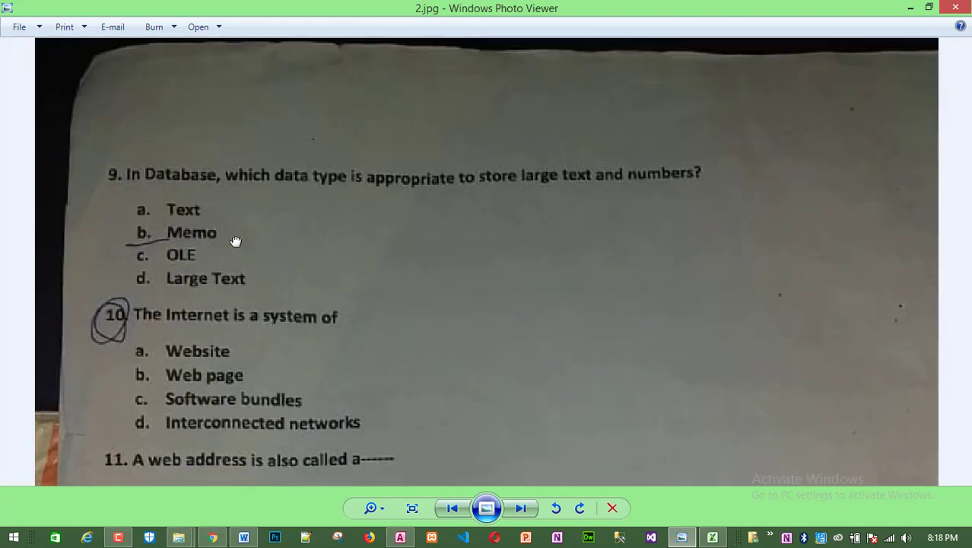
scroll(236, 241, "up", 1)
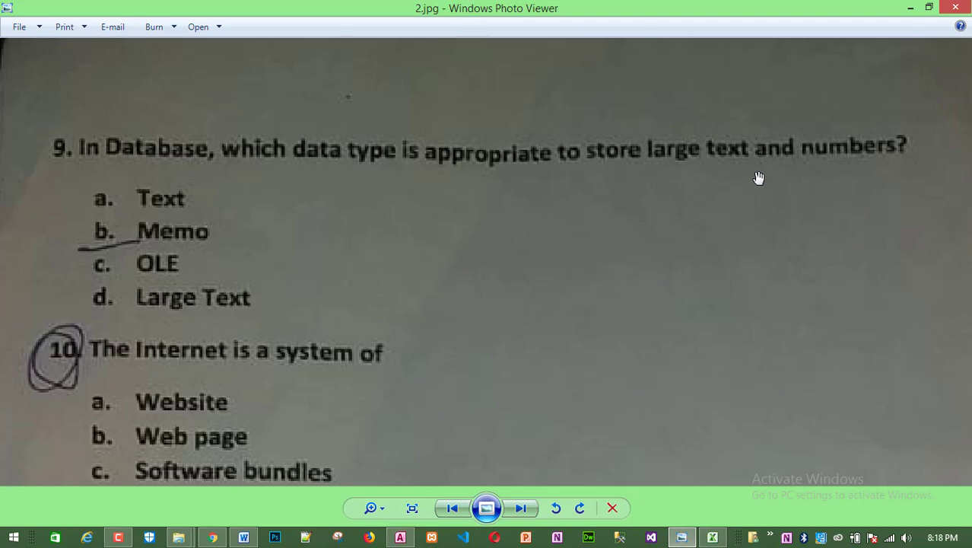
scroll(568, 178, "down", 1)
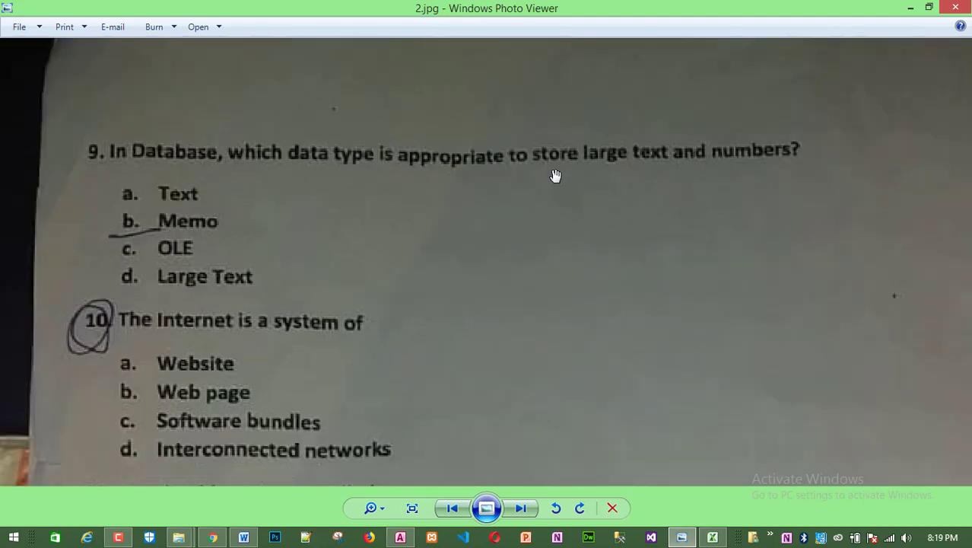